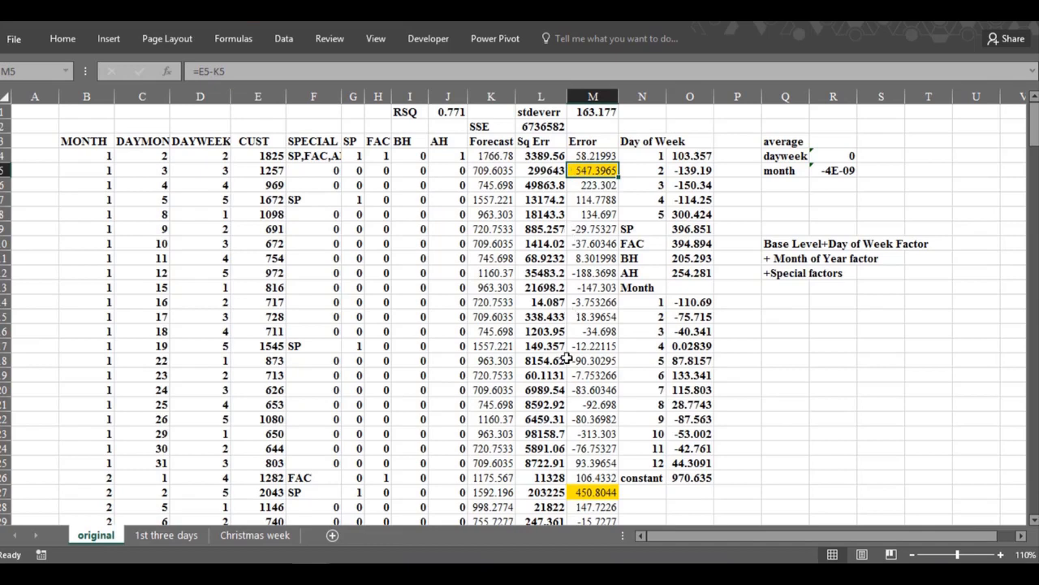
Step: Examine the highlighted forecast errors at the start of February, March and April in the Error column
{"action": "left_click", "coordinate": [585, 492]}
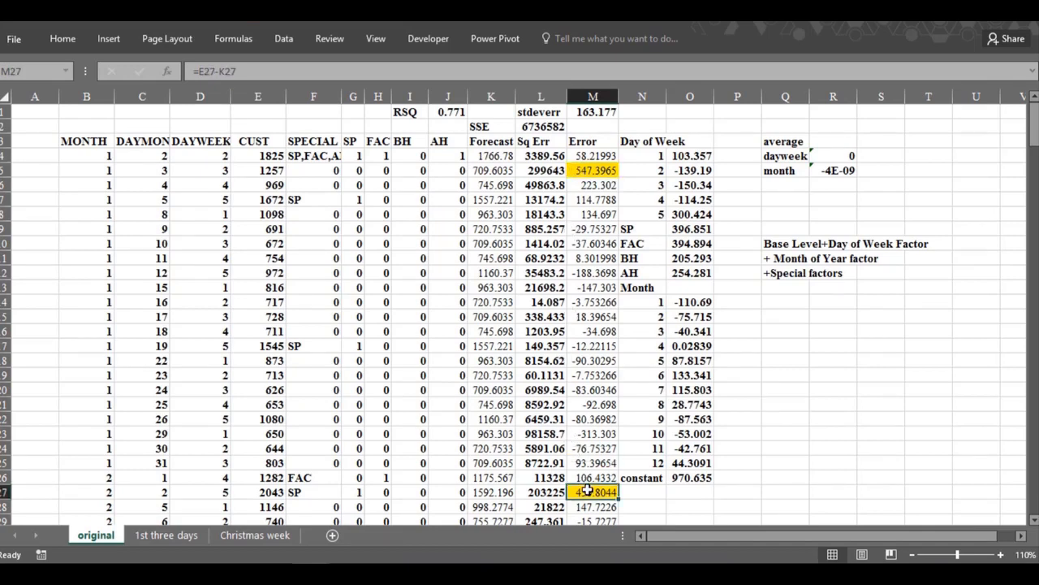
{"action": "scroll", "coordinate": [588, 494], "scroll_direction": "down", "scroll_amount": 5}
{"action": "scroll", "coordinate": [590, 495], "scroll_direction": "down", "scroll_amount": 5}
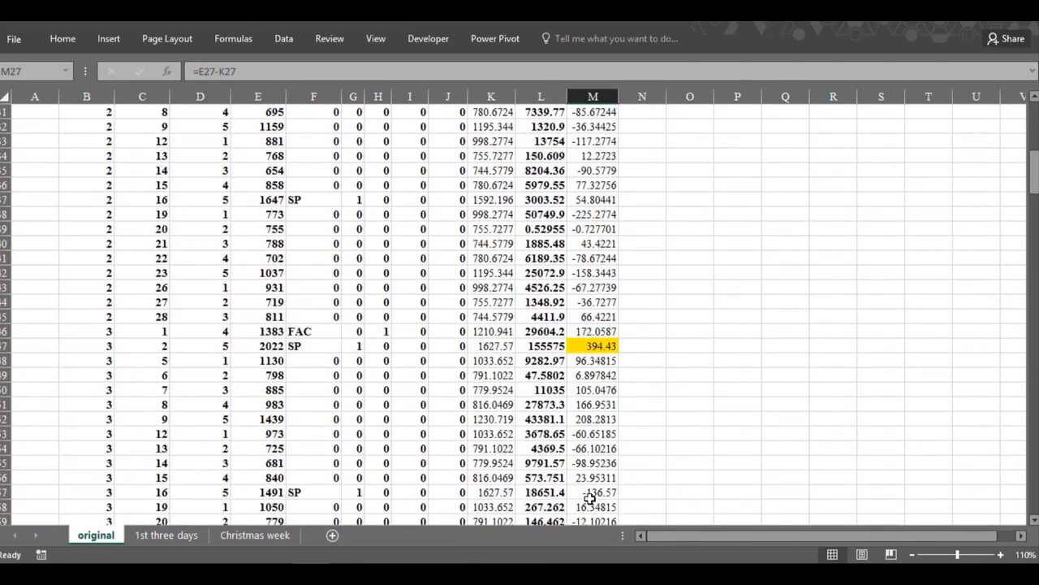
{"action": "left_click", "coordinate": [590, 347]}
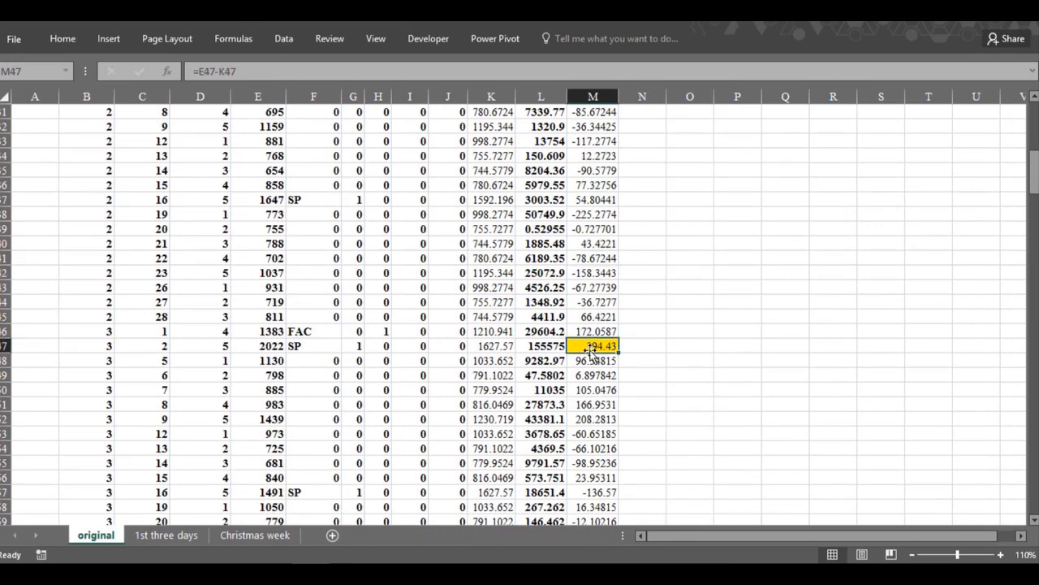
{"action": "scroll", "coordinate": [590, 349], "scroll_direction": "down", "scroll_amount": 6}
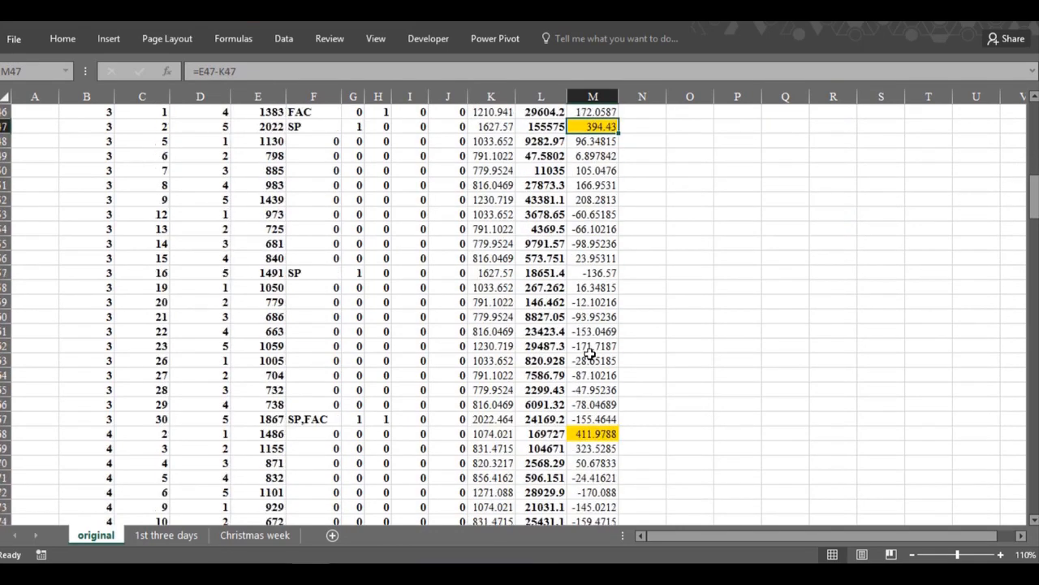
{"action": "left_click", "coordinate": [583, 390]}
Step: Examine the highlighted forecast errors for May 11, June 1 and July 2 in the Error column
{"action": "scroll", "coordinate": [581, 430], "scroll_direction": "down", "scroll_amount": 8}
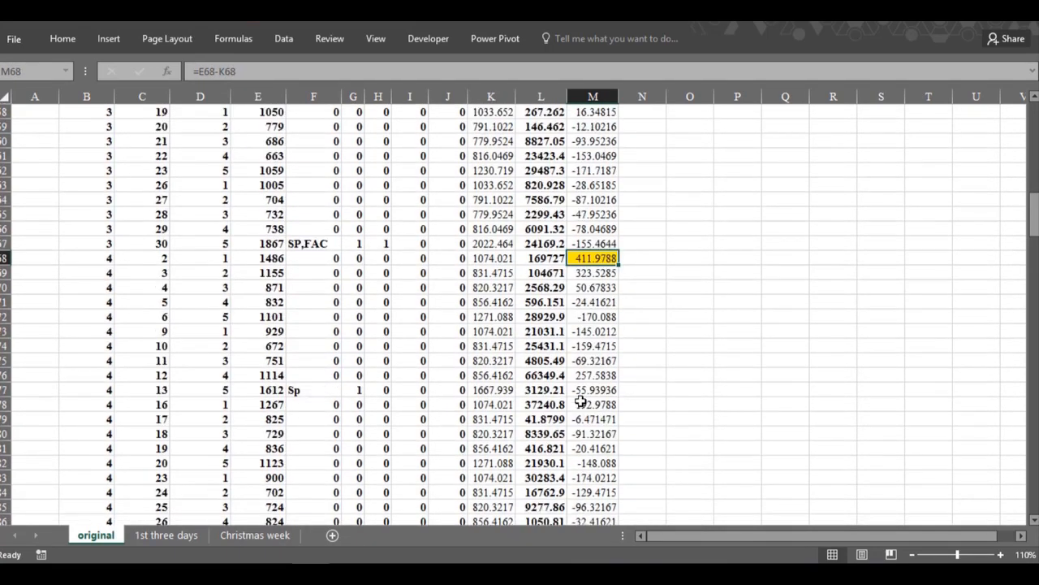
{"action": "left_click", "coordinate": [591, 463]}
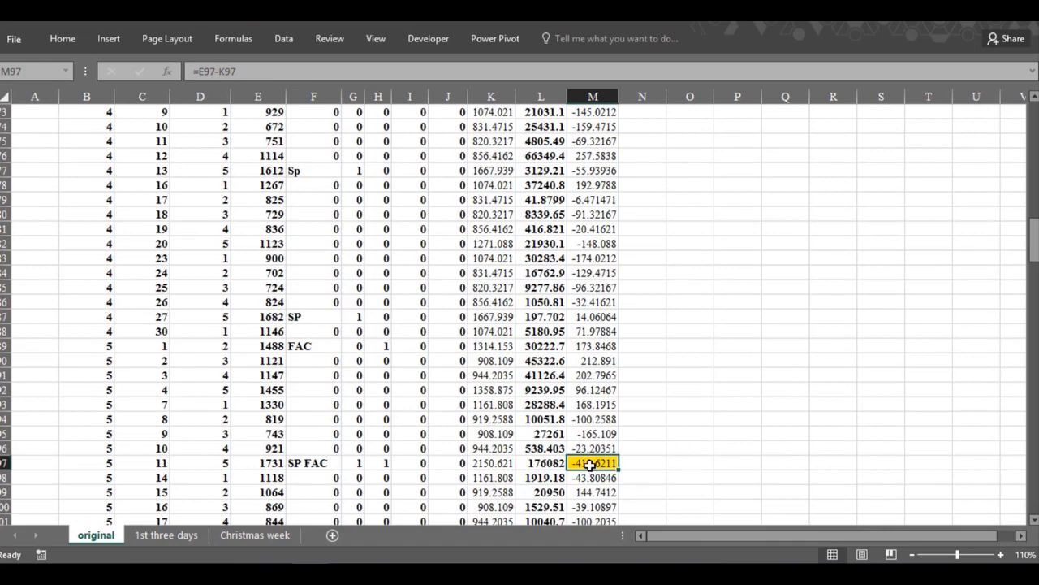
{"action": "scroll", "coordinate": [591, 465], "scroll_direction": "down", "scroll_amount": 2}
{"action": "scroll", "coordinate": [587, 467], "scroll_direction": "down", "scroll_amount": 2}
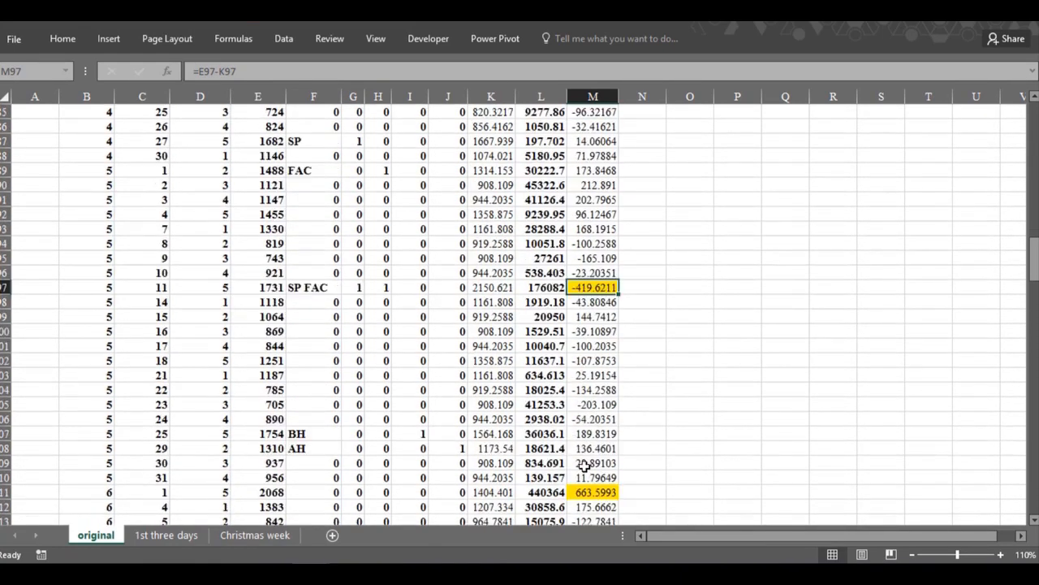
{"action": "left_click", "coordinate": [573, 492]}
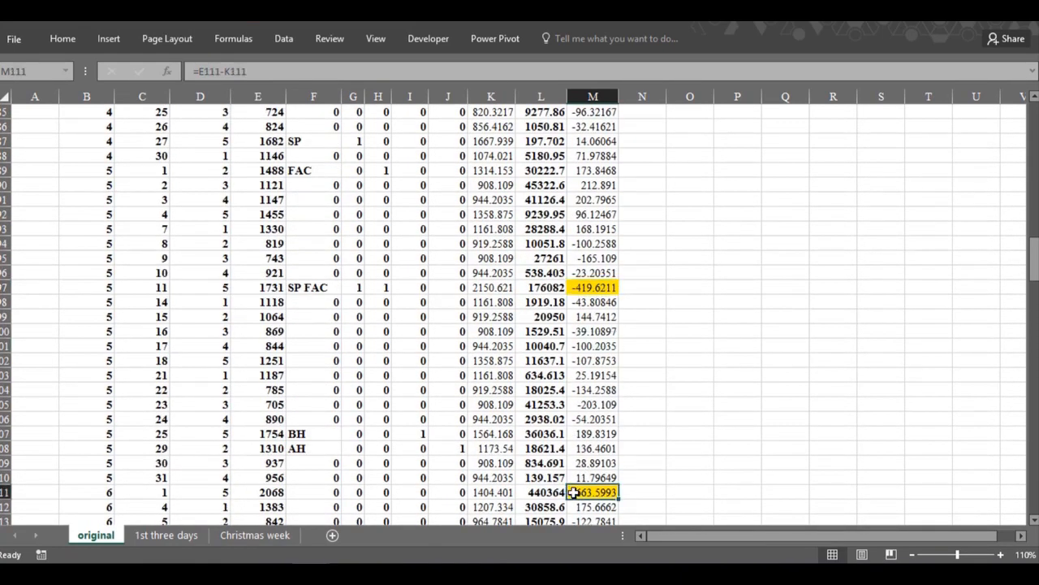
{"action": "scroll", "coordinate": [573, 493], "scroll_direction": "down", "scroll_amount": 8}
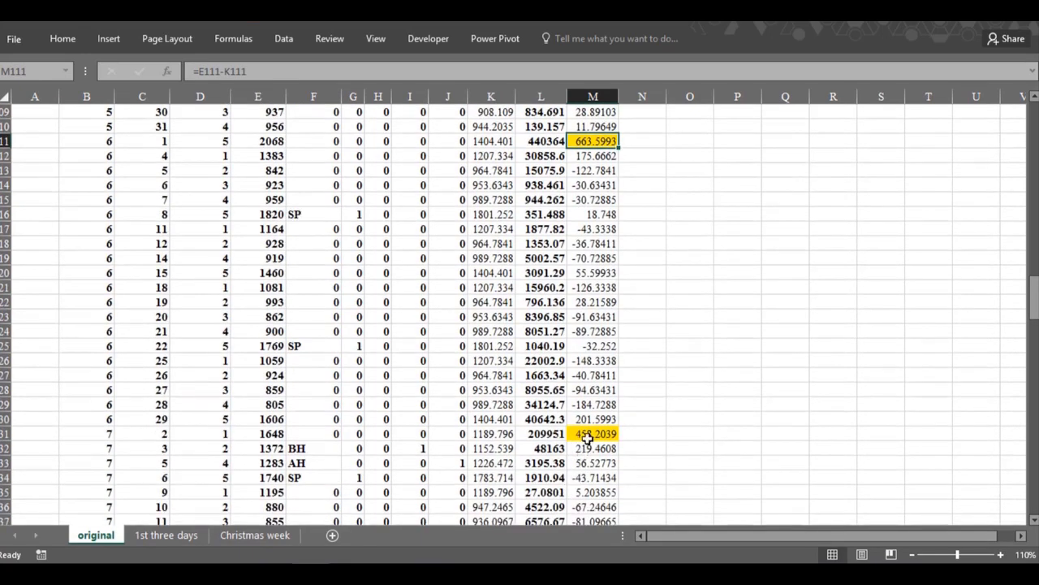
{"action": "left_click", "coordinate": [588, 437]}
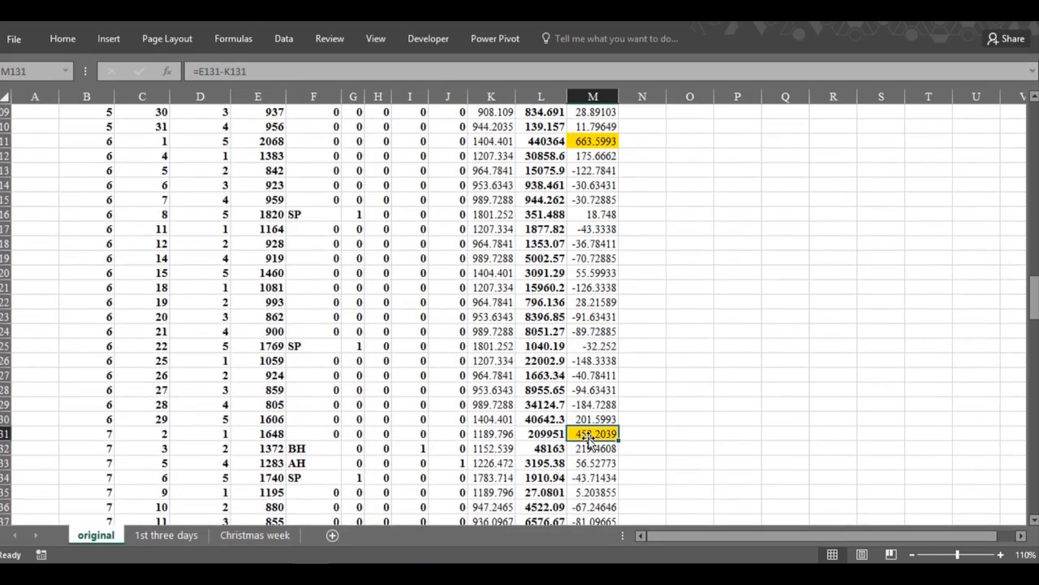
Step: Examine the highlighted August and September errors, including the days before and after the holiday and September 18
{"action": "scroll", "coordinate": [591, 439], "scroll_direction": "down", "scroll_amount": 9}
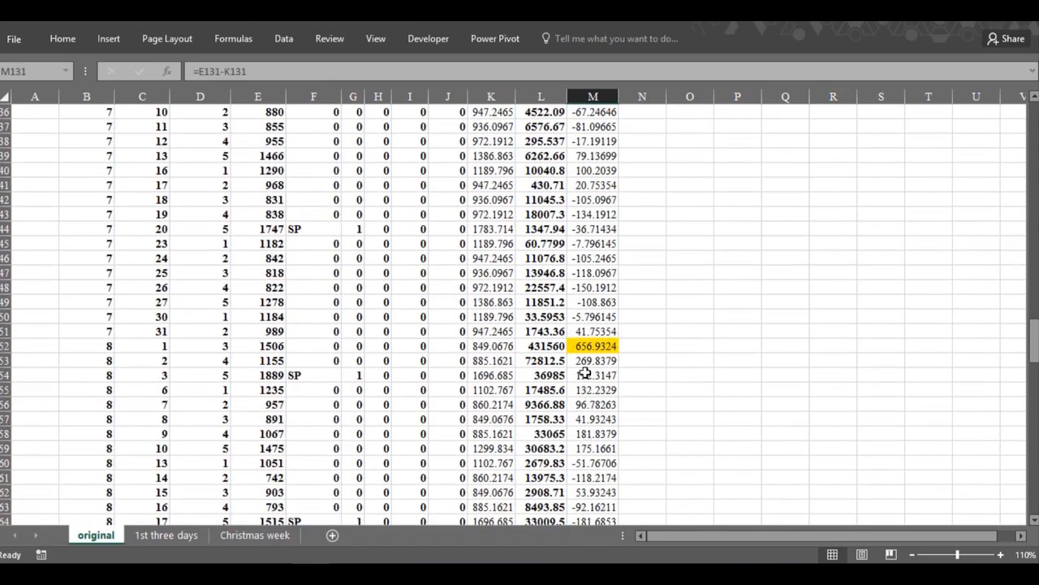
{"action": "left_click", "coordinate": [586, 351]}
{"action": "scroll", "coordinate": [583, 362], "scroll_direction": "down", "scroll_amount": 4}
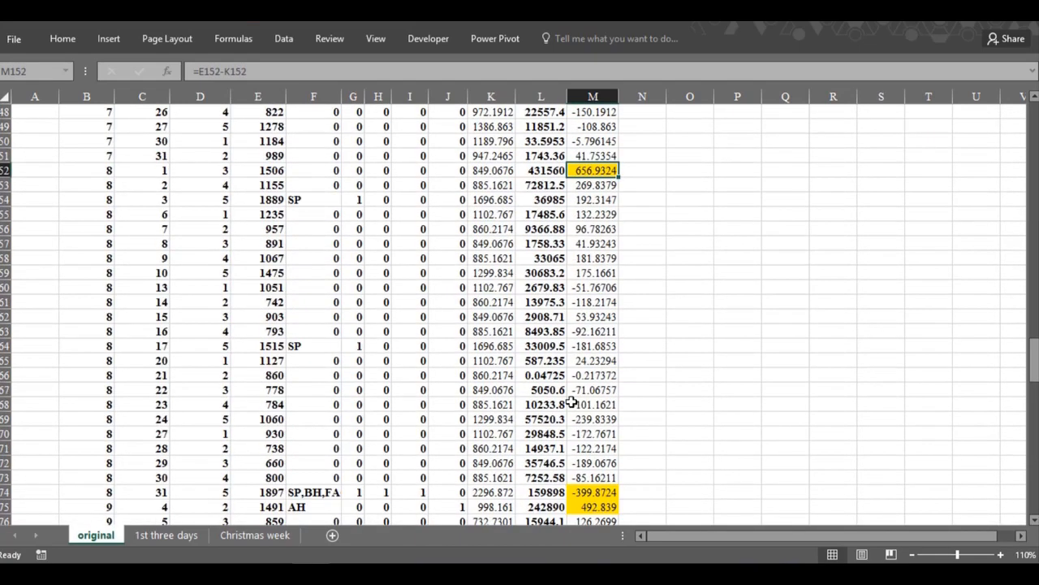
{"action": "left_click", "coordinate": [578, 493]}
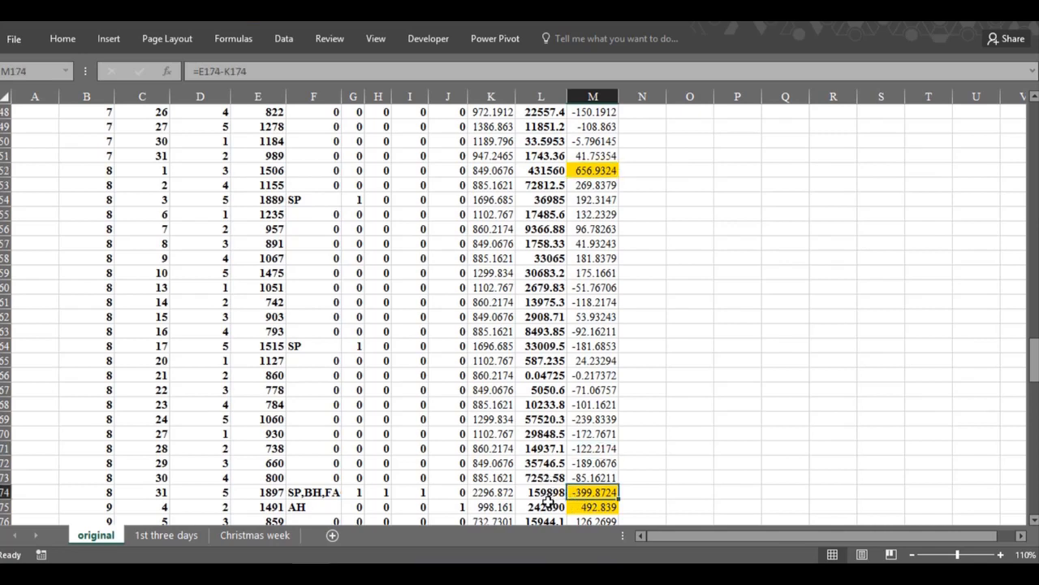
{"action": "left_click", "coordinate": [550, 505]}
{"action": "left_click", "coordinate": [583, 492]}
{"action": "scroll", "coordinate": [573, 493], "scroll_direction": "down", "scroll_amount": 1}
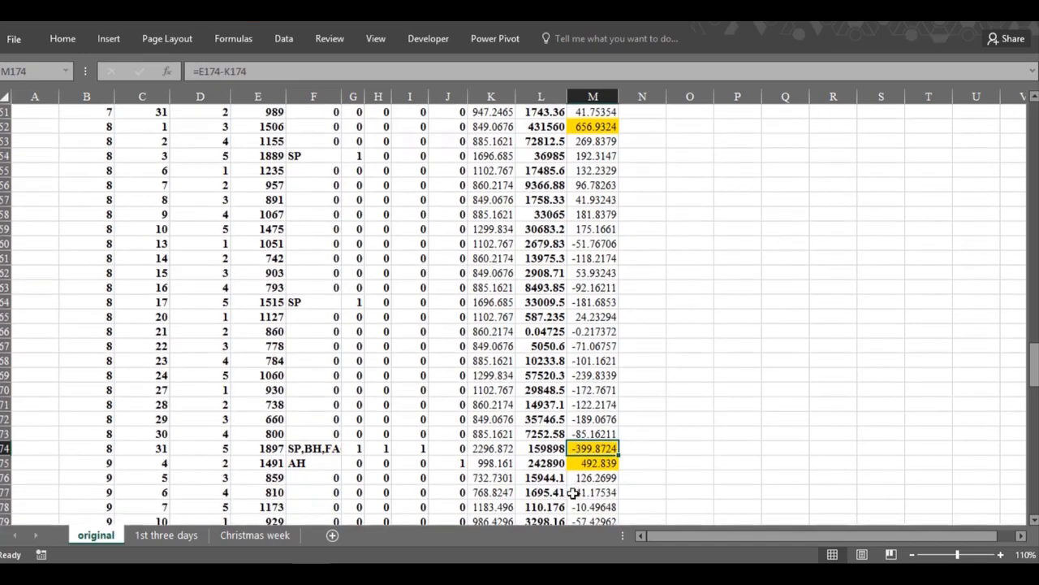
{"action": "left_click", "coordinate": [583, 464]}
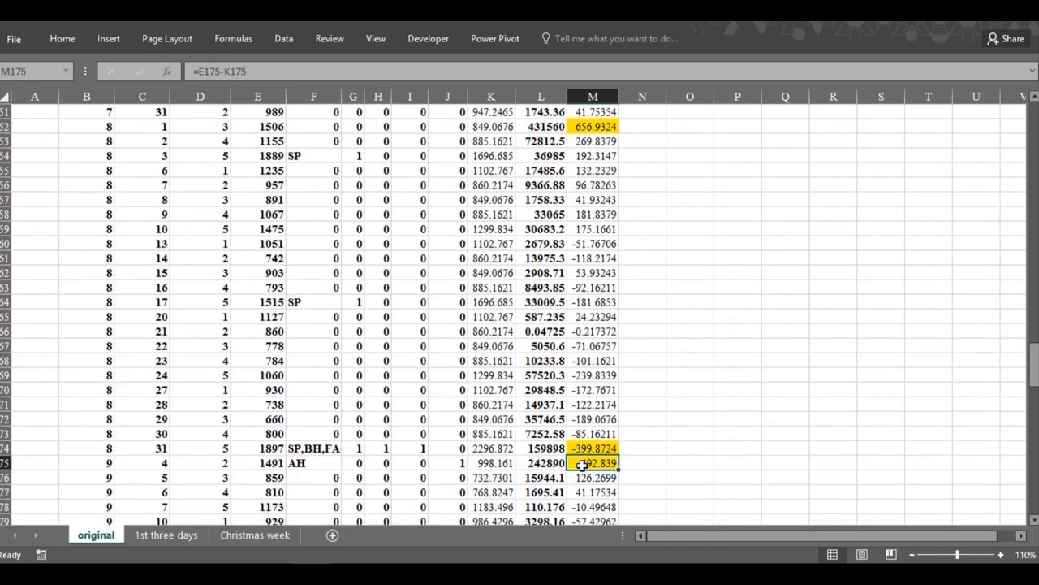
{"action": "scroll", "coordinate": [582, 464], "scroll_direction": "down", "scroll_amount": 3}
{"action": "left_click", "coordinate": [578, 479]}
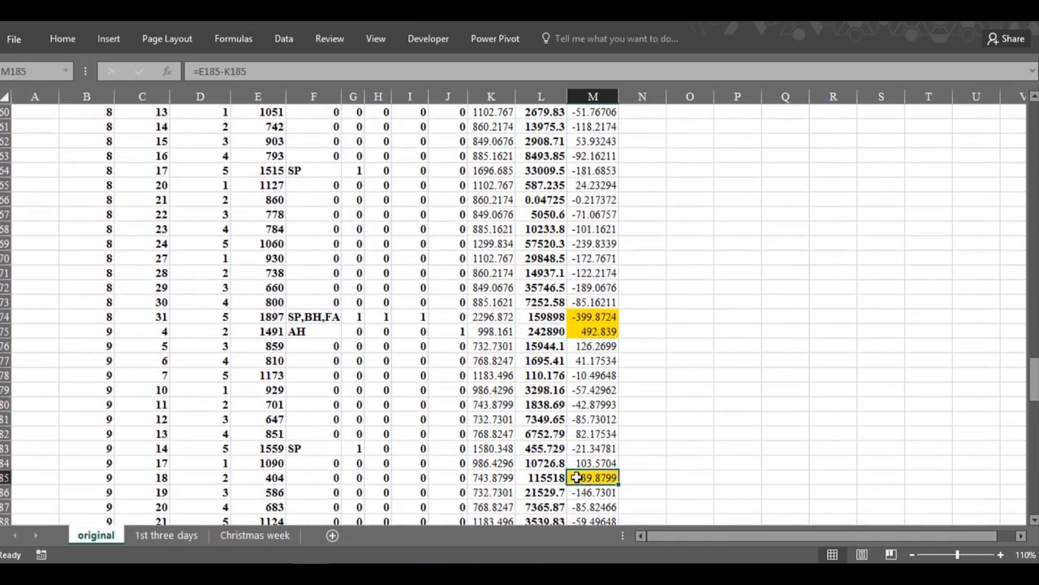
Step: Examine the highlighted errors around the November holiday and for December 3
{"action": "scroll", "coordinate": [576, 478], "scroll_direction": "down", "scroll_amount": 13}
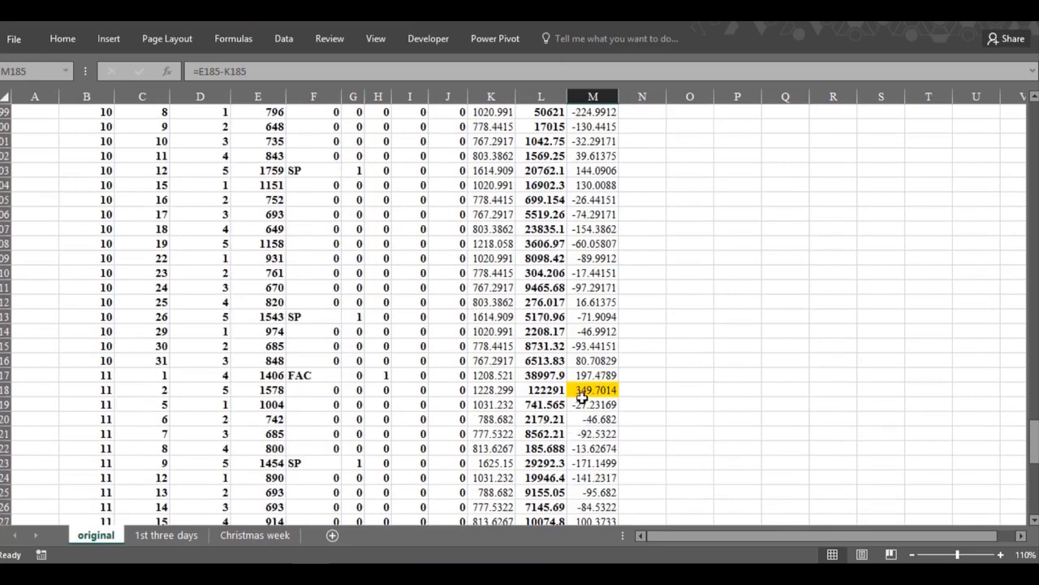
{"action": "scroll", "coordinate": [583, 395], "scroll_direction": "down", "scroll_amount": 5}
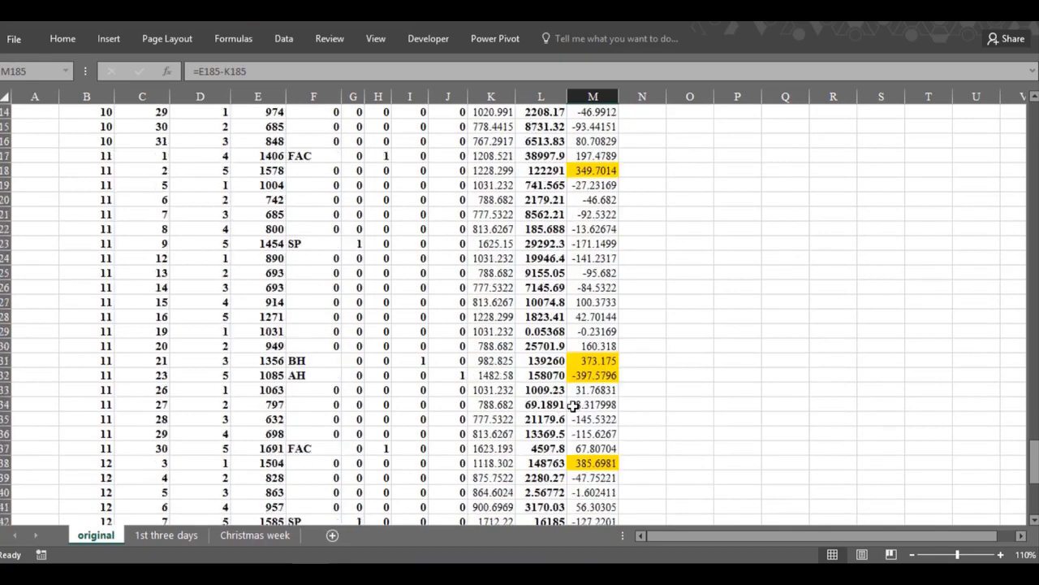
{"action": "left_click", "coordinate": [578, 359]}
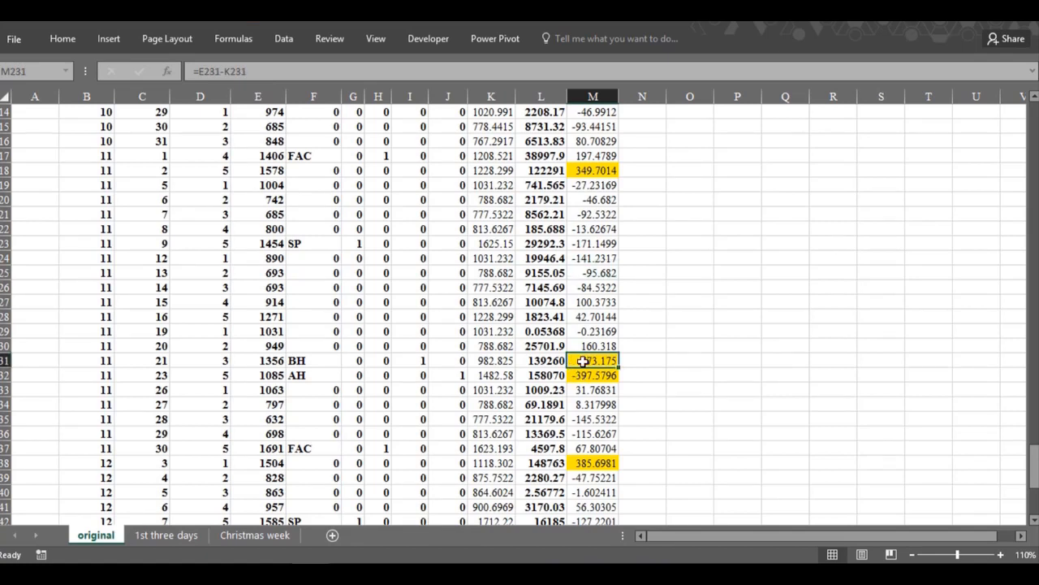
{"action": "left_click", "coordinate": [578, 379]}
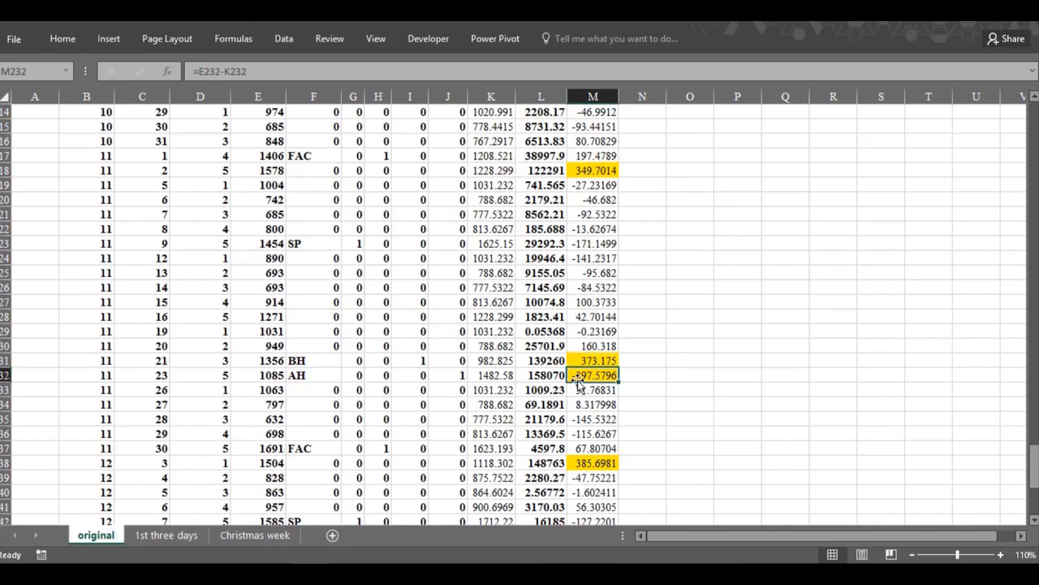
{"action": "left_click", "coordinate": [576, 474]}
{"action": "left_click", "coordinate": [577, 462]}
Step: Examine the highlighted Christmas-week errors for December 24 and December 28 at the end of the data
{"action": "scroll", "coordinate": [576, 463], "scroll_direction": "down", "scroll_amount": 5}
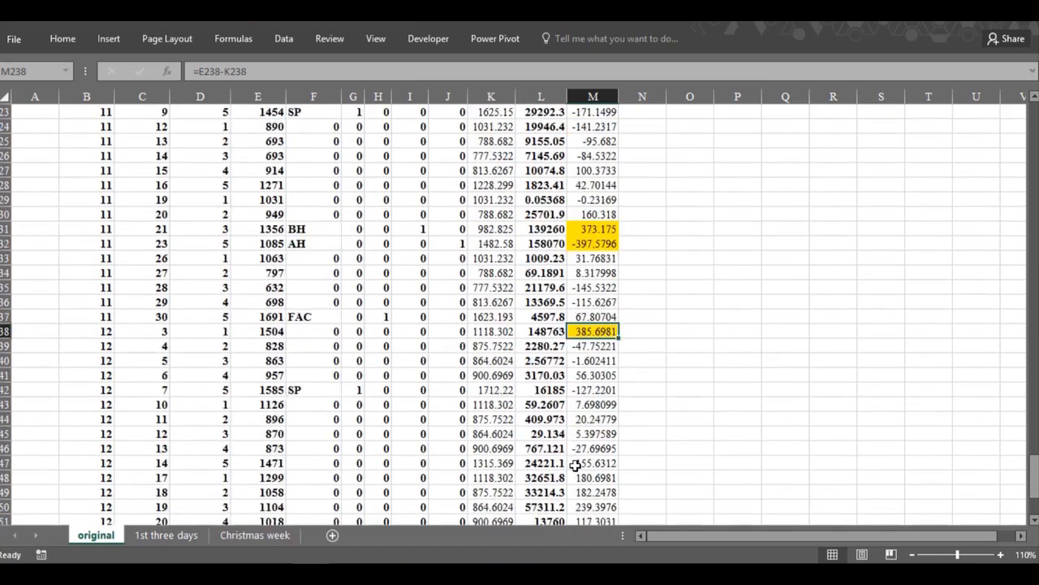
{"action": "left_click", "coordinate": [578, 466]}
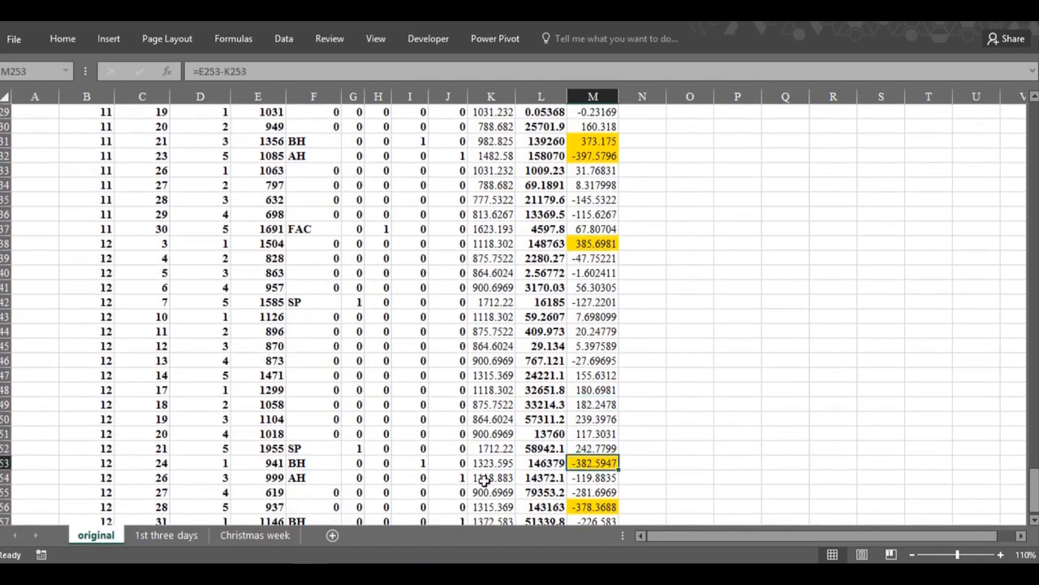
{"action": "left_click", "coordinate": [577, 507]}
{"action": "left_click", "coordinate": [579, 462]}
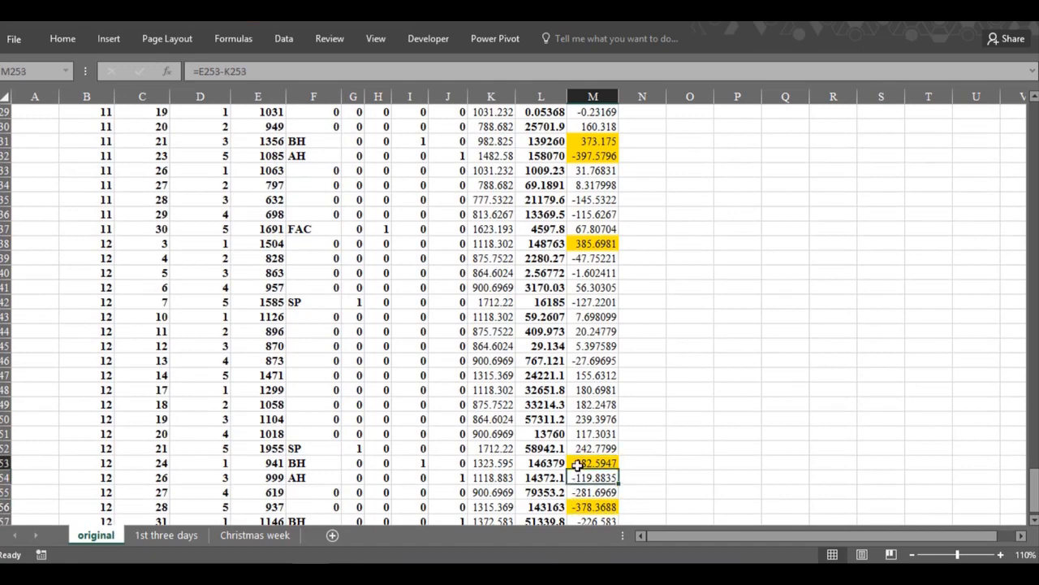
{"action": "left_click", "coordinate": [574, 507]}
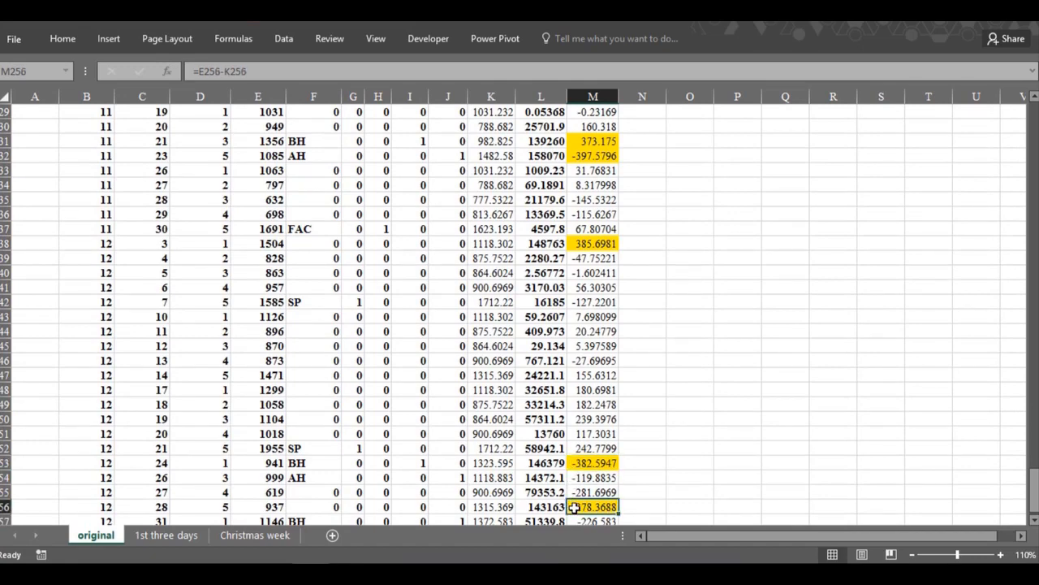
{"action": "scroll", "coordinate": [574, 507], "scroll_direction": "down", "scroll_amount": 1}
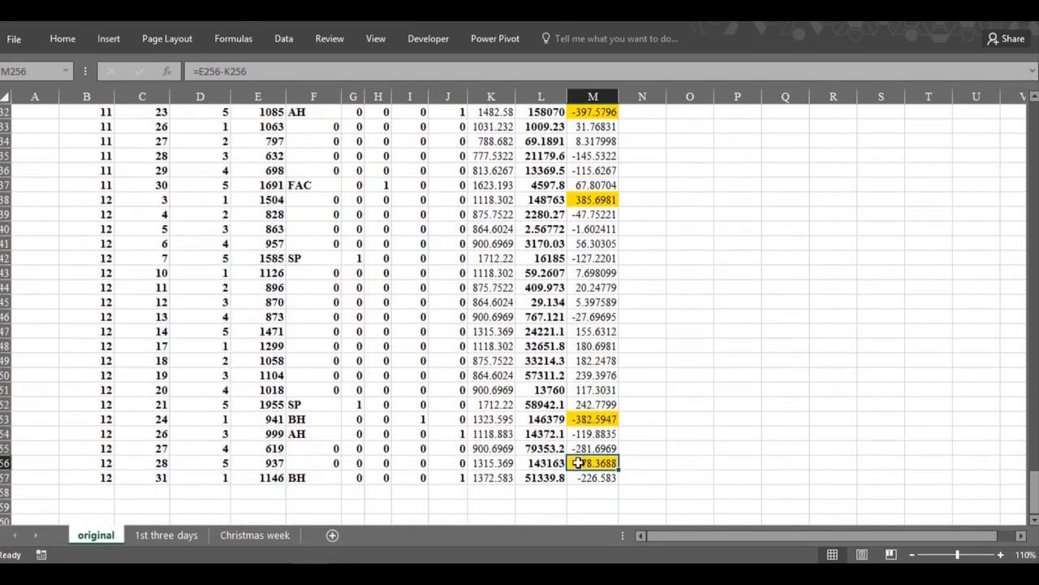
Step: Review the added d1, d2, d3 and day before spring break factors on the 1st three days sheet
{"action": "left_click", "coordinate": [164, 535]}
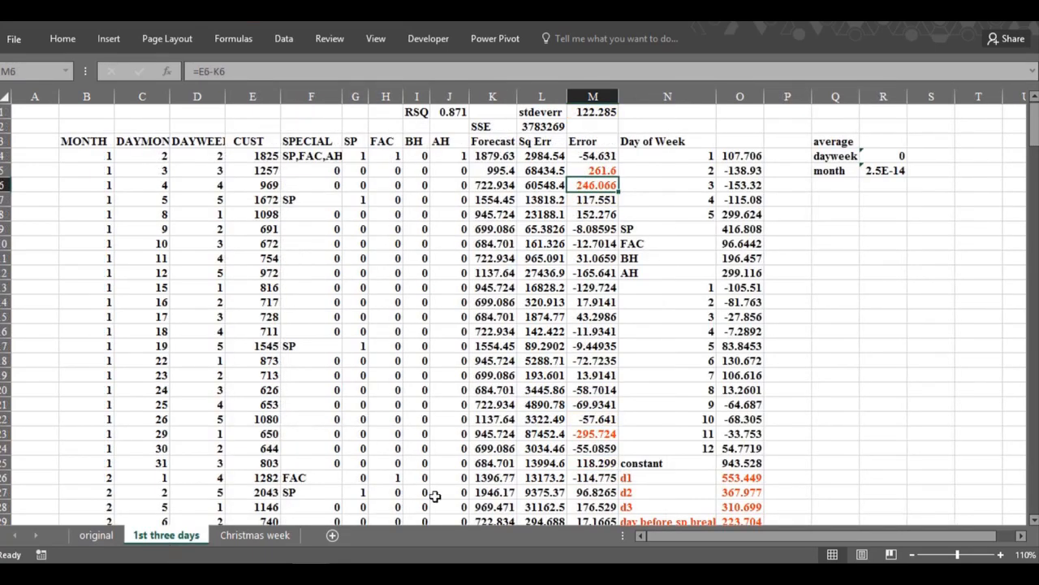
{"action": "scroll", "coordinate": [444, 499], "scroll_direction": "down", "scroll_amount": 4}
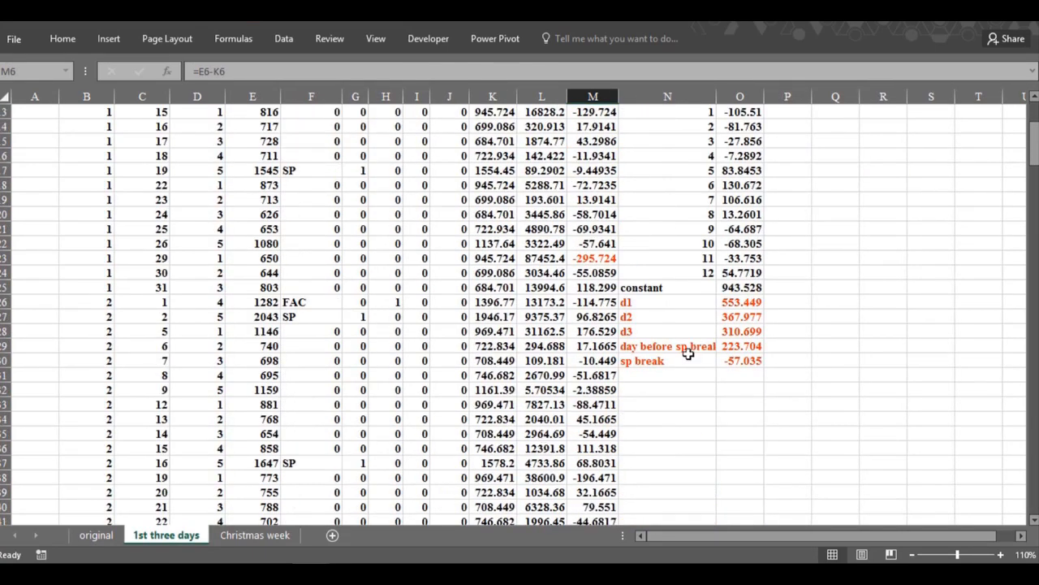
{"action": "left_click", "coordinate": [725, 303]}
{"action": "left_click", "coordinate": [728, 328]}
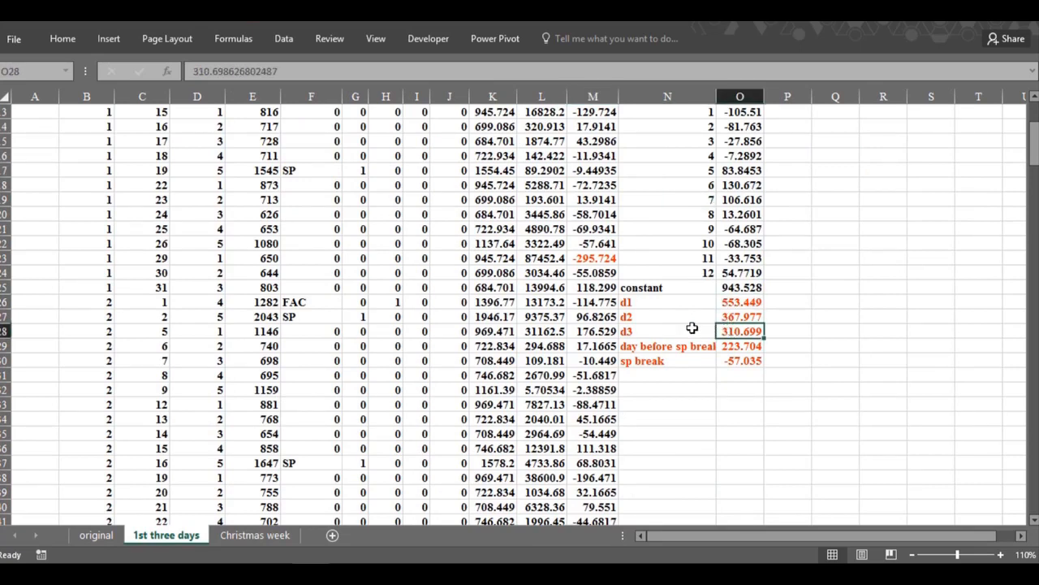
{"action": "left_click", "coordinate": [736, 349]}
Step: Inspect the forecast formulas for March 9 in K52 and March 19 in K58
{"action": "scroll", "coordinate": [265, 463], "scroll_direction": "down", "scroll_amount": 4}
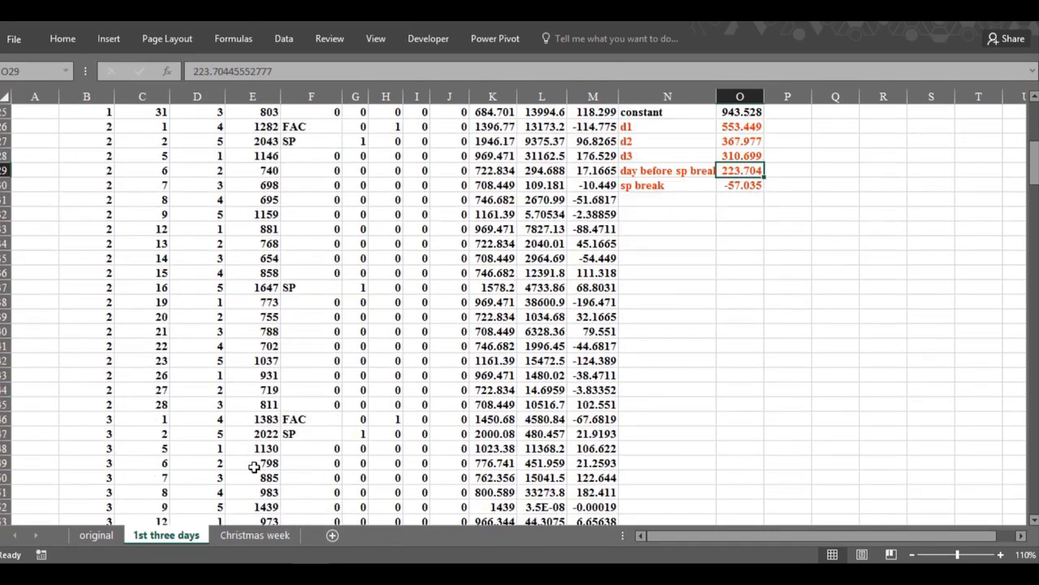
{"action": "scroll", "coordinate": [252, 473], "scroll_direction": "down", "scroll_amount": 1}
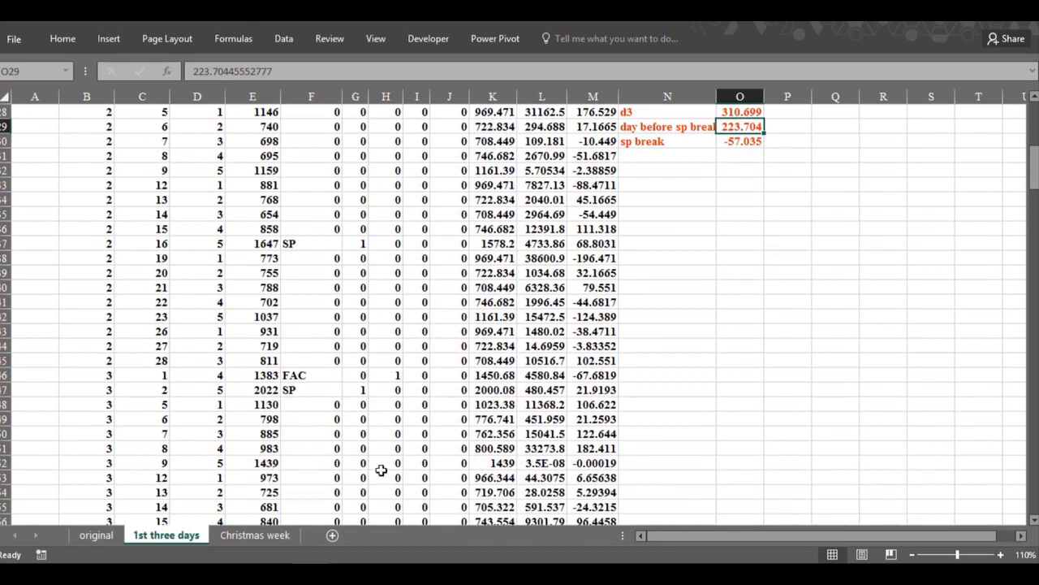
{"action": "left_click", "coordinate": [488, 465]}
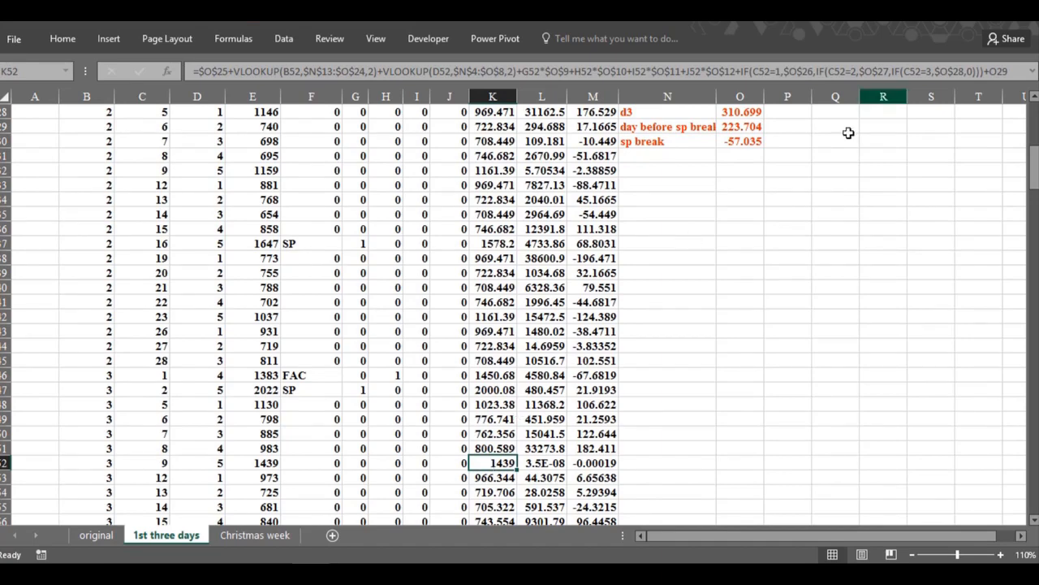
{"action": "scroll", "coordinate": [436, 499], "scroll_direction": "down", "scroll_amount": 2}
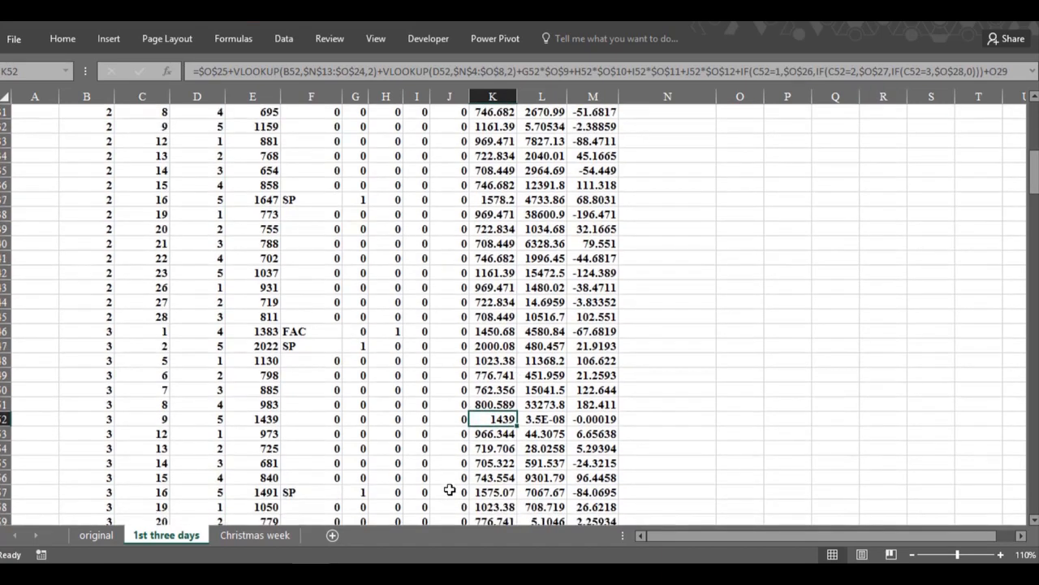
{"action": "left_click", "coordinate": [479, 462]}
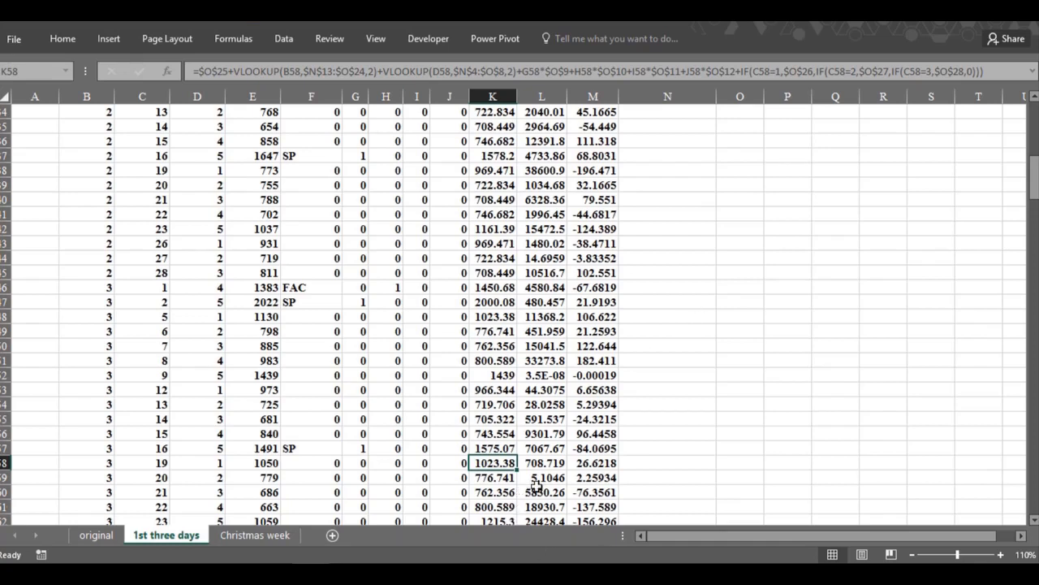
{"action": "left_click", "coordinate": [671, 389]}
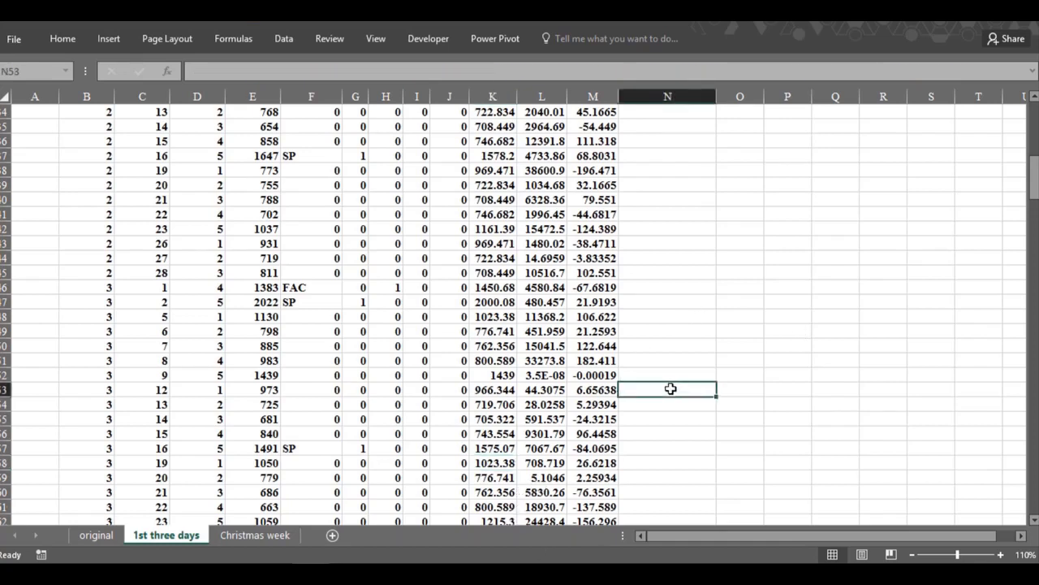
{"action": "left_click", "coordinate": [488, 463]}
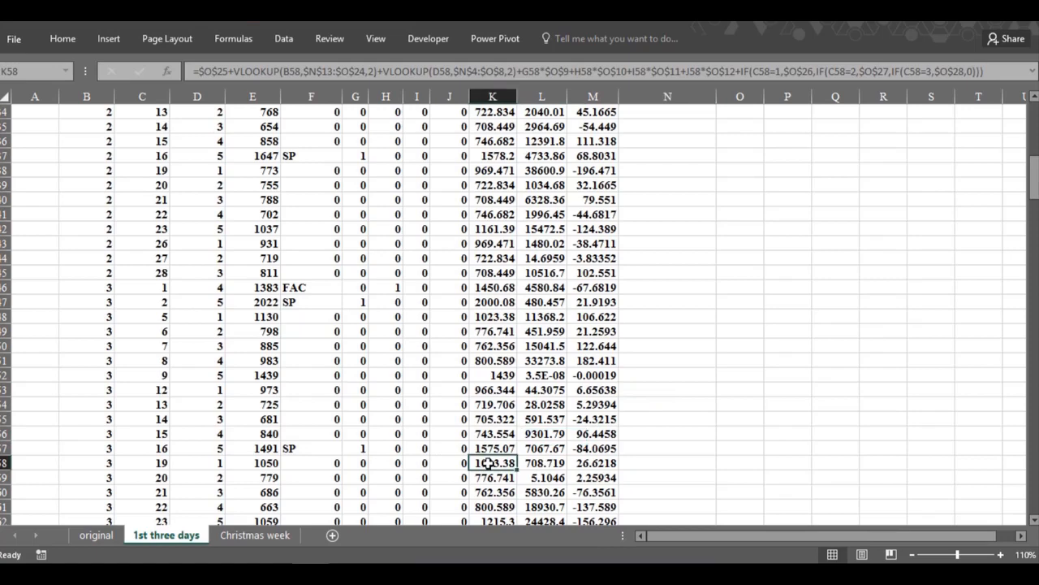
Step: Check the sp break and day before sp break factors in O30 and O29
{"action": "scroll", "coordinate": [491, 463], "scroll_direction": "up", "scroll_amount": 6}
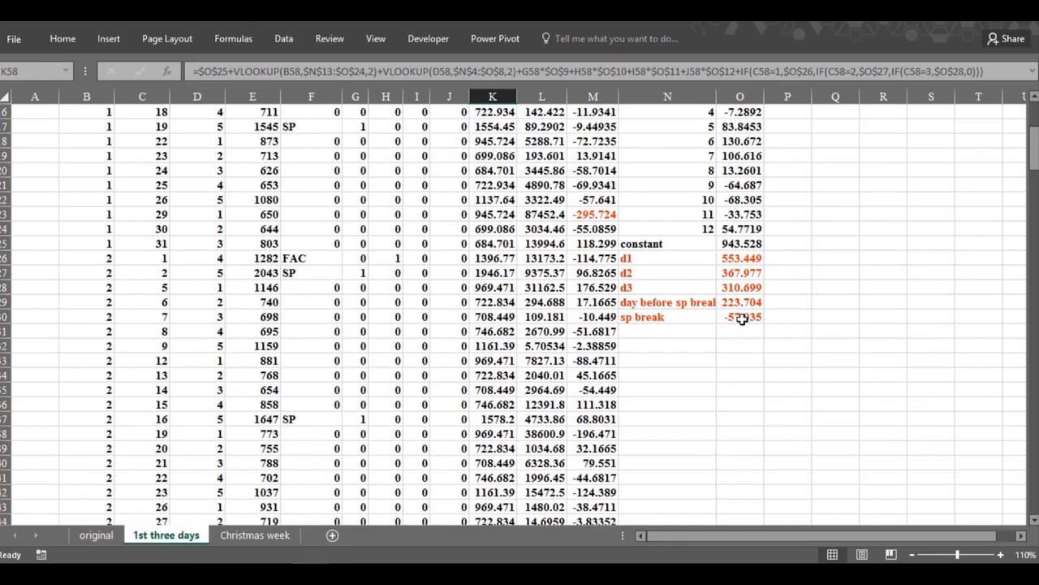
{"action": "left_click", "coordinate": [742, 319]}
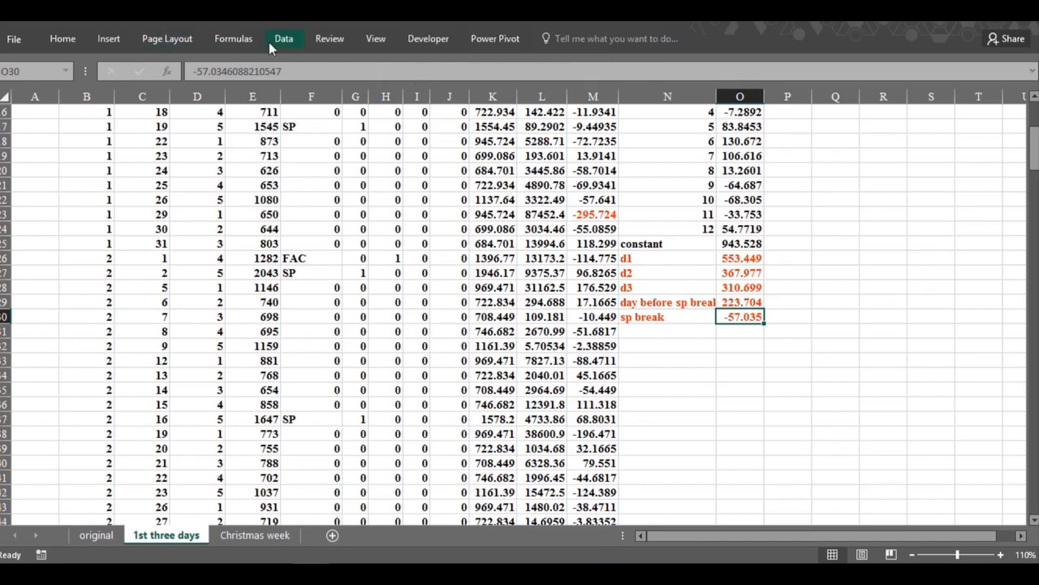
{"action": "left_click", "coordinate": [730, 307]}
Step: Inspect the spring break forecast formulas for March 12 through March 16 in K53 to K57
{"action": "scroll", "coordinate": [505, 382], "scroll_direction": "down", "scroll_amount": 3}
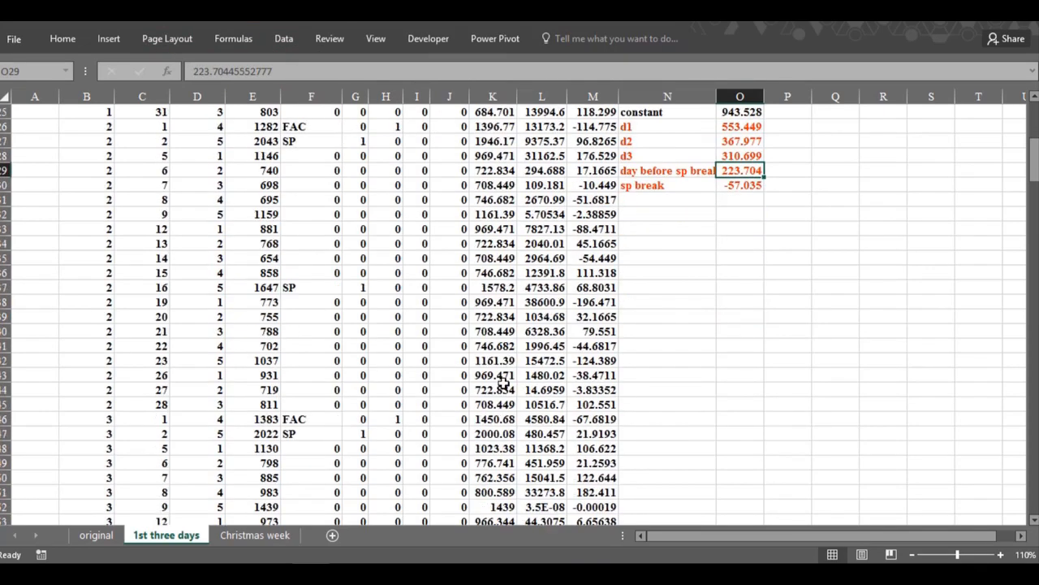
{"action": "scroll", "coordinate": [502, 382], "scroll_direction": "down", "scroll_amount": 2}
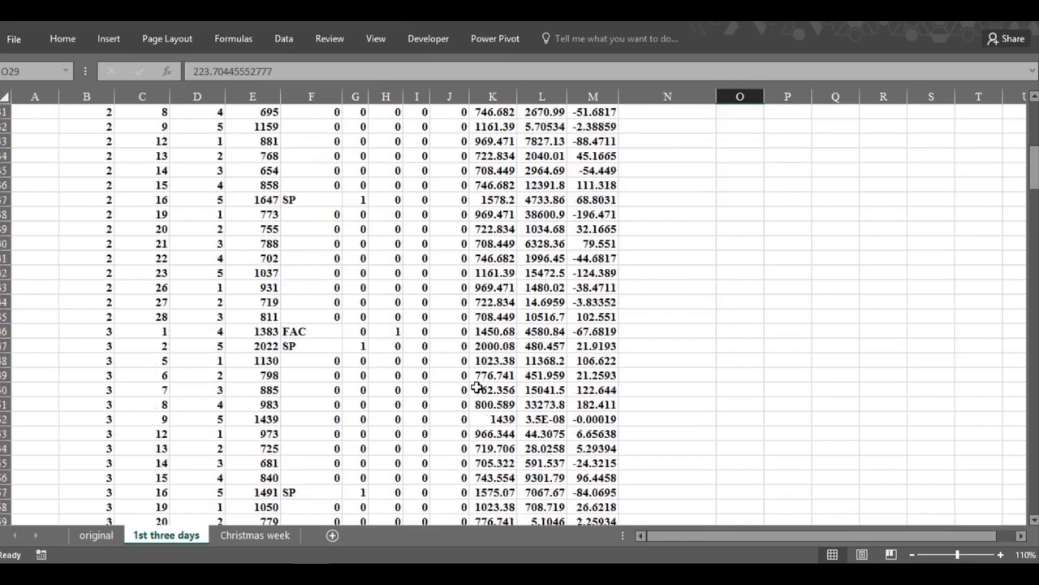
{"action": "left_click", "coordinate": [481, 434]}
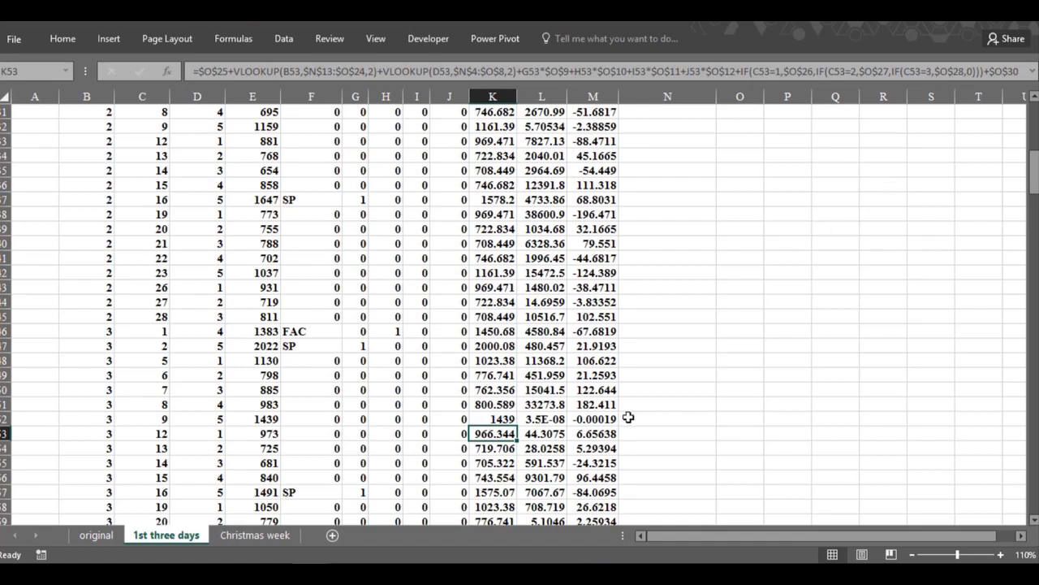
{"action": "left_click", "coordinate": [478, 449]}
{"action": "left_click", "coordinate": [478, 464]}
{"action": "left_click", "coordinate": [479, 478]}
{"action": "left_click", "coordinate": [481, 491]}
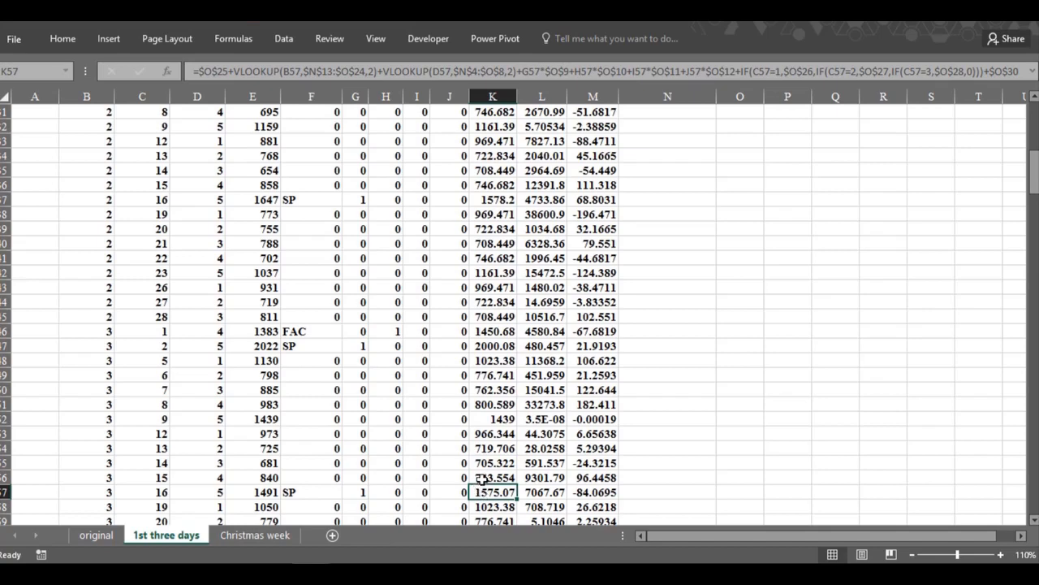
Step: Review the January 2 forecast formula in K4, including the IF terms for d1, d2 and d3, without changing it
{"action": "scroll", "coordinate": [483, 471], "scroll_direction": "up", "scroll_amount": 15}
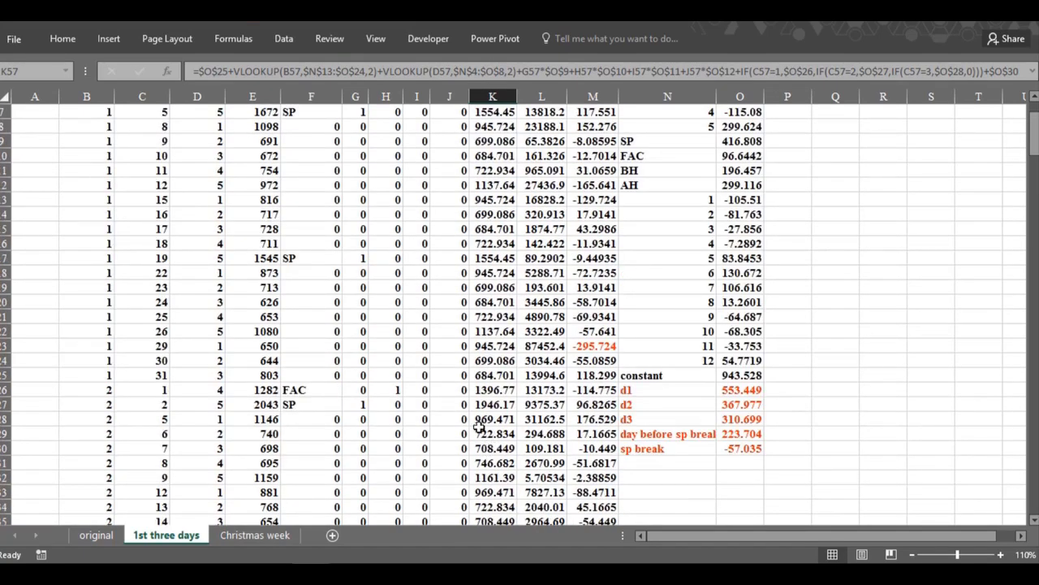
{"action": "scroll", "coordinate": [664, 419], "scroll_direction": "up", "scroll_amount": 2}
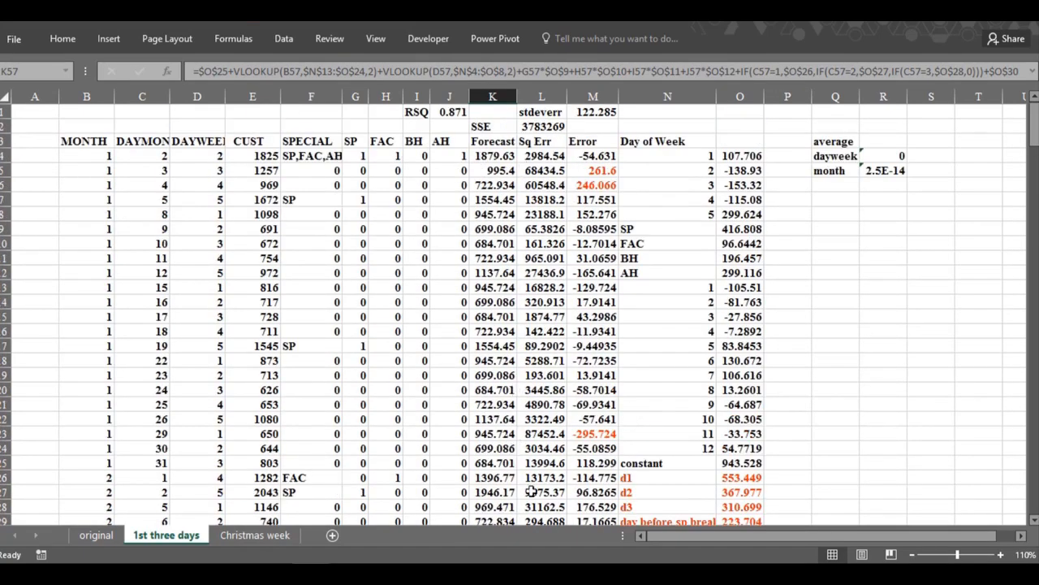
{"action": "double_click", "coordinate": [489, 155]}
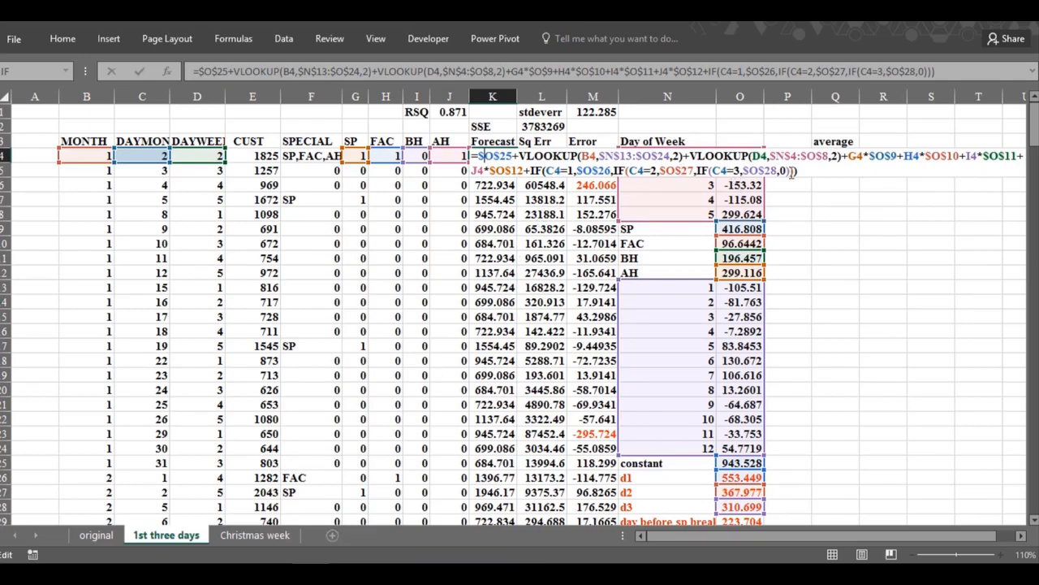
{"action": "key", "text": "Escape"}
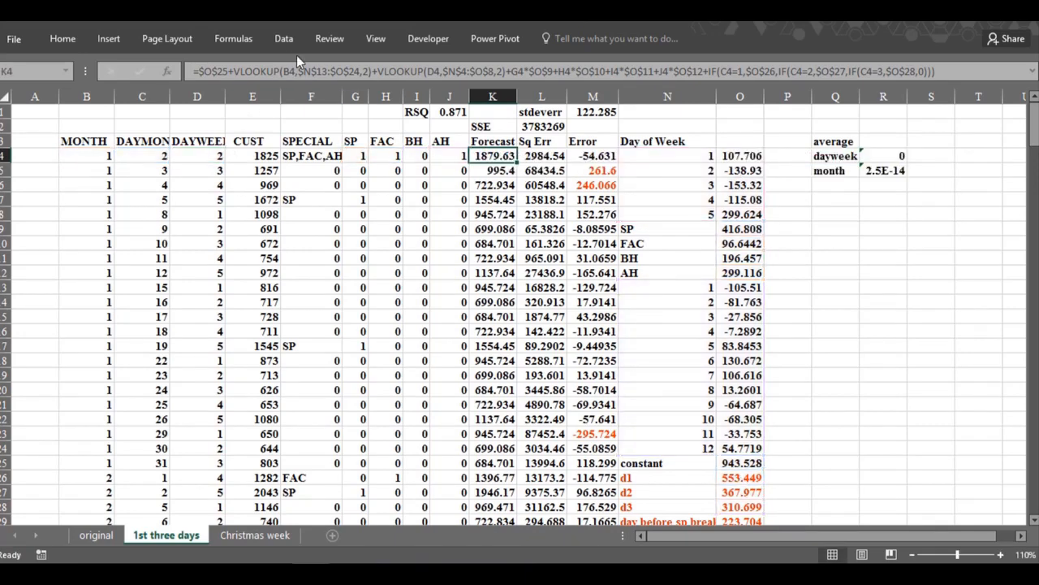
Step: Review the Solver objective, changing variable cells and constraint for the extended model, without running it
{"action": "left_click", "coordinate": [283, 39]}
{"action": "left_click", "coordinate": [905, 83]}
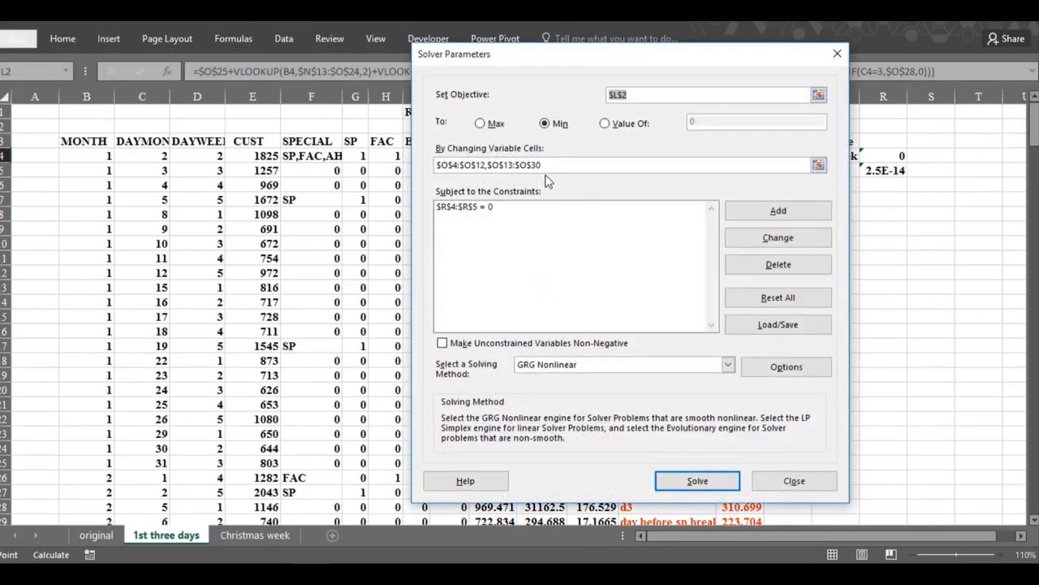
{"action": "left_click", "coordinate": [838, 56]}
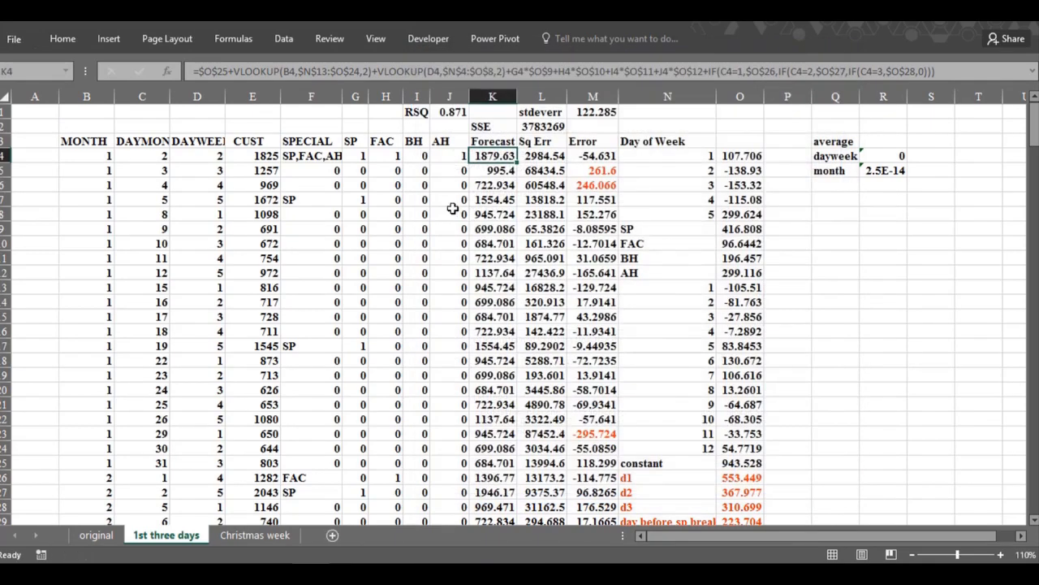
Step: Compare the RSQ and stdeverr at the head of the 1st three days sheet with those on the original sheet
{"action": "left_click", "coordinate": [452, 112]}
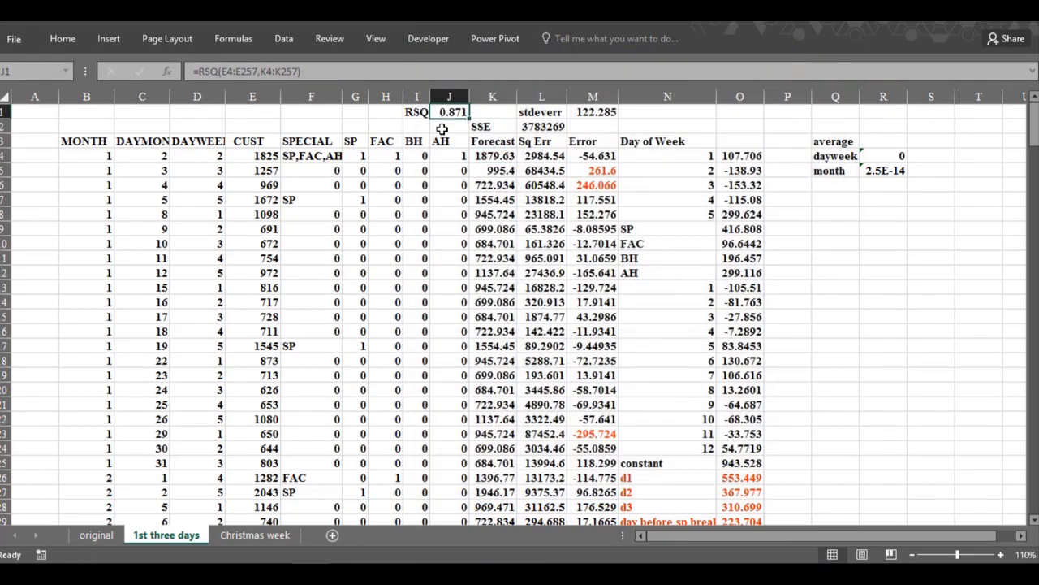
{"action": "left_click", "coordinate": [604, 126]}
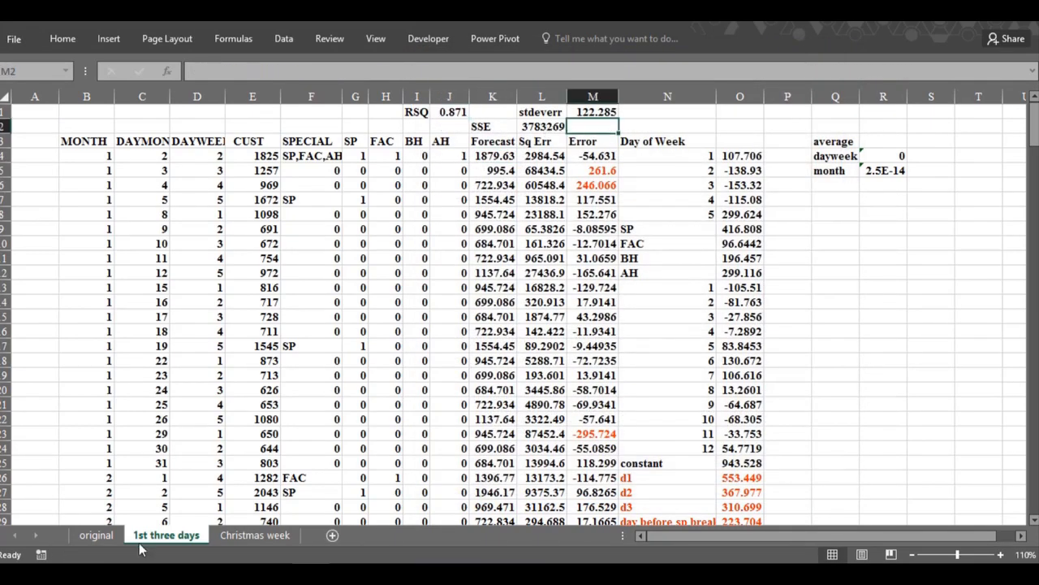
{"action": "left_click", "coordinate": [101, 535]}
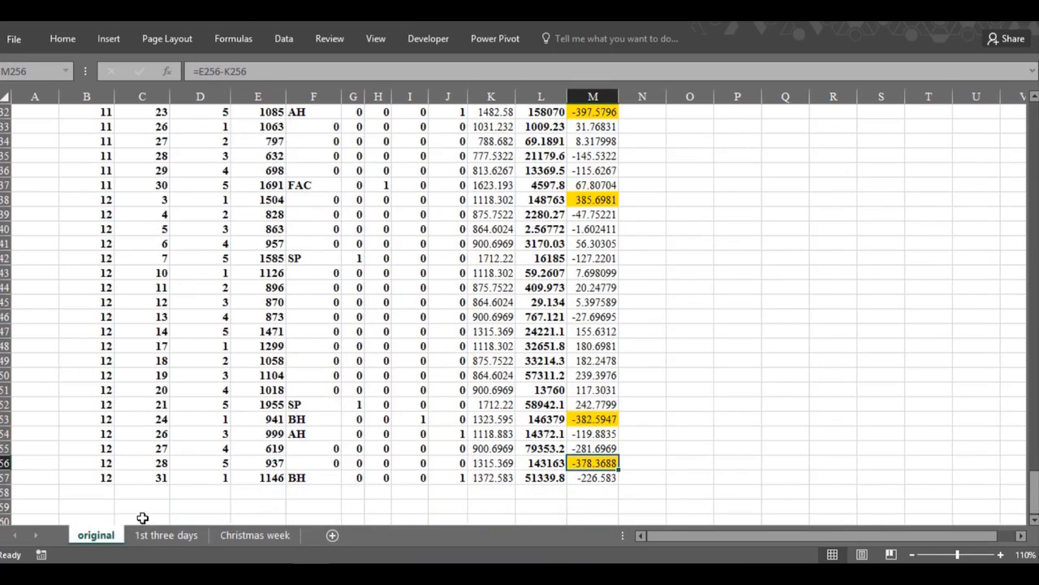
{"action": "scroll", "coordinate": [171, 512], "scroll_direction": "up", "scroll_amount": 14}
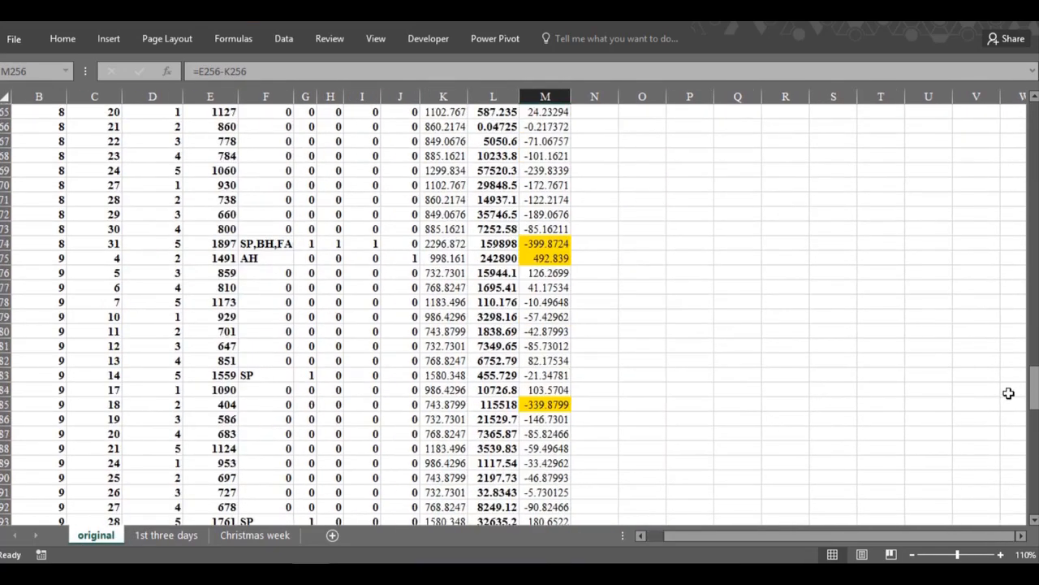
{"action": "left_click_drag", "start_coordinate": [1034, 380], "coordinate": [1034, 172]}
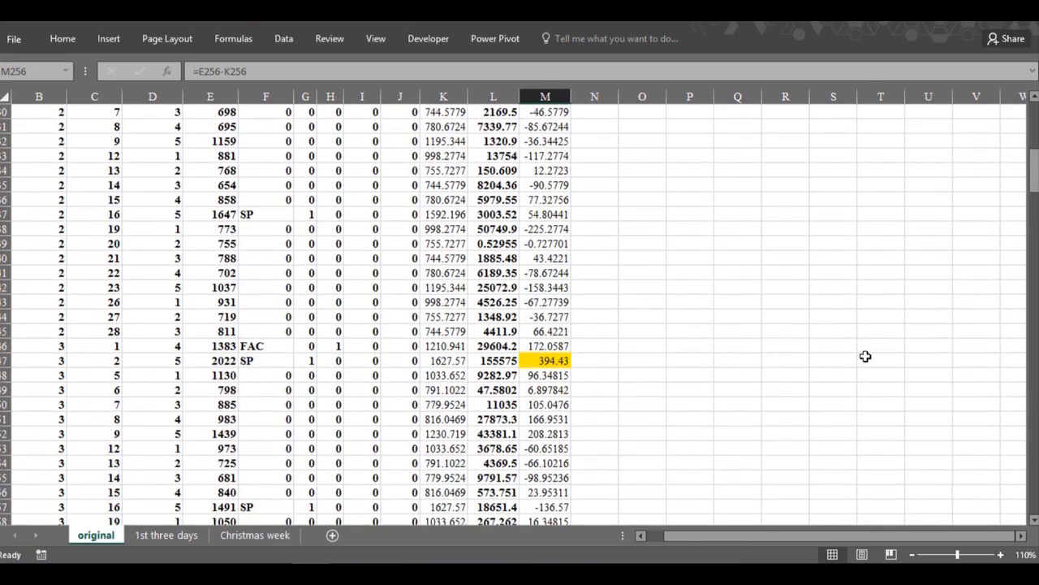
{"action": "left_click_drag", "start_coordinate": [1025, 157], "coordinate": [1017, 116]}
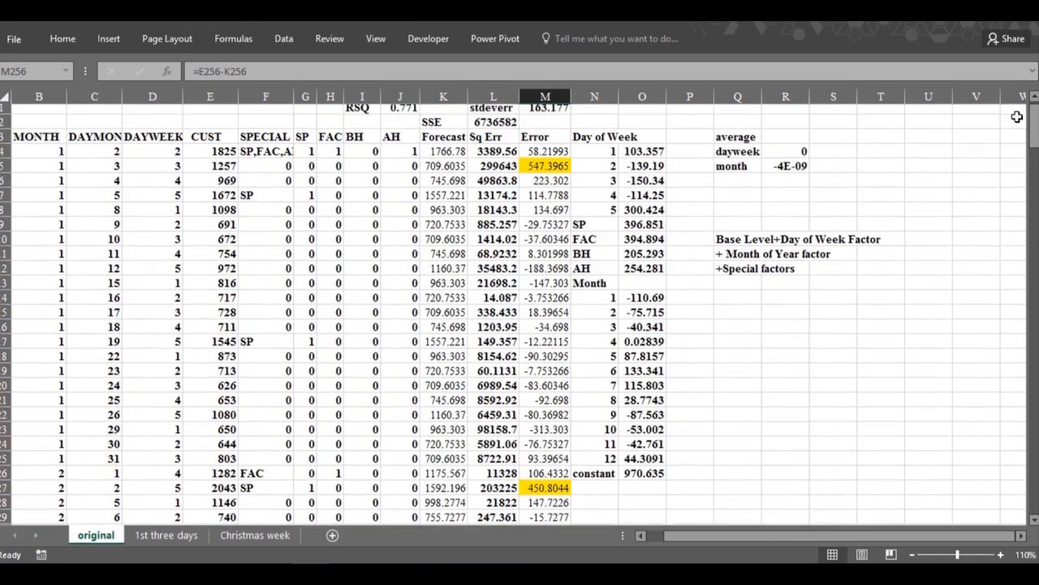
{"action": "left_click_drag", "start_coordinate": [1032, 158], "coordinate": [1034, 126]}
Step: Return to the 1st three days sheet and examine the red errors for January 3 and January 4 in M5 and M6
{"action": "left_click", "coordinate": [159, 539]}
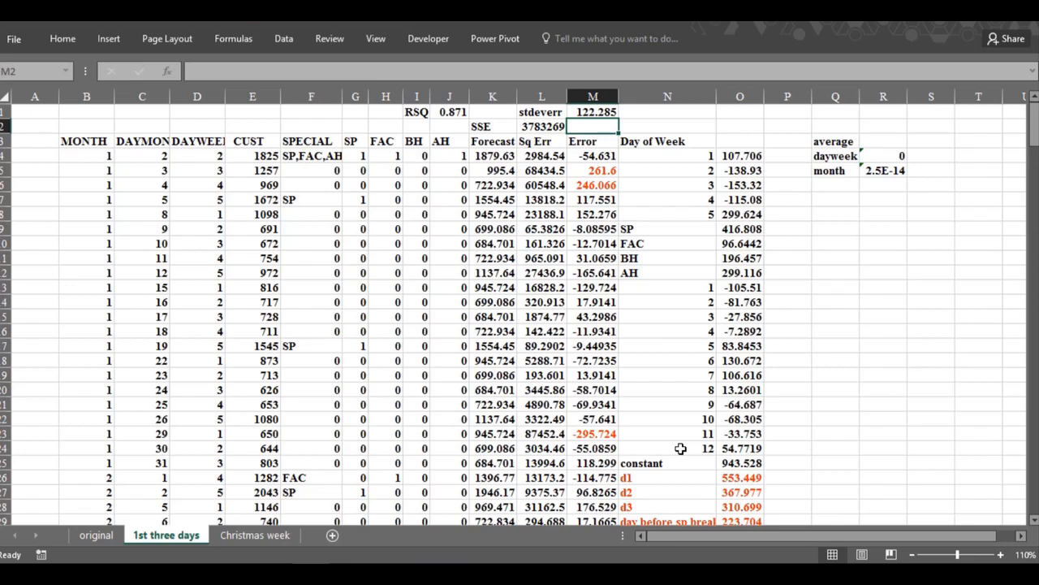
{"action": "left_click", "coordinate": [572, 170]}
{"action": "left_click", "coordinate": [581, 187]}
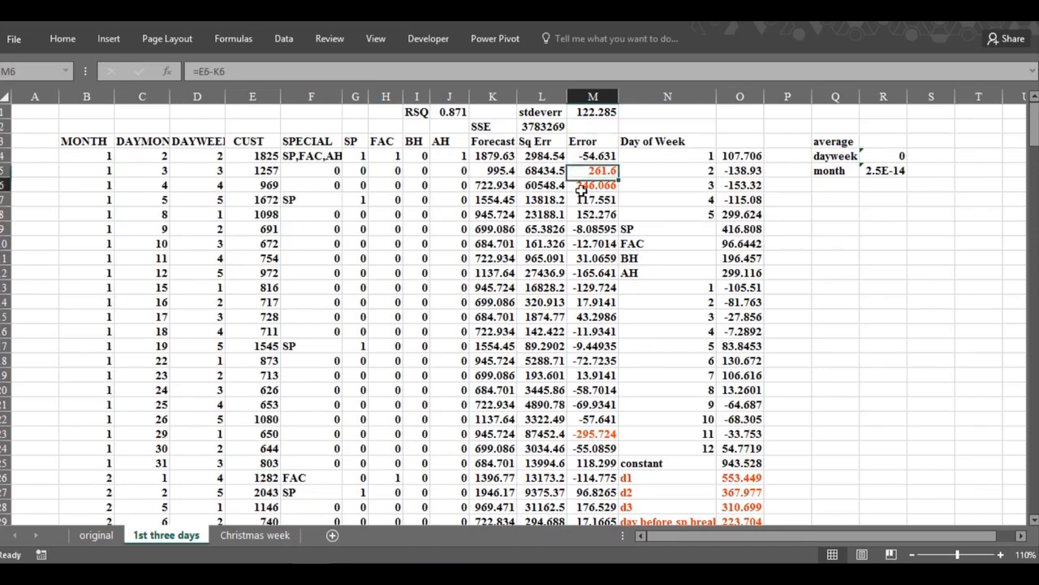
{"action": "left_click", "coordinate": [585, 171]}
{"action": "left_click", "coordinate": [580, 184]}
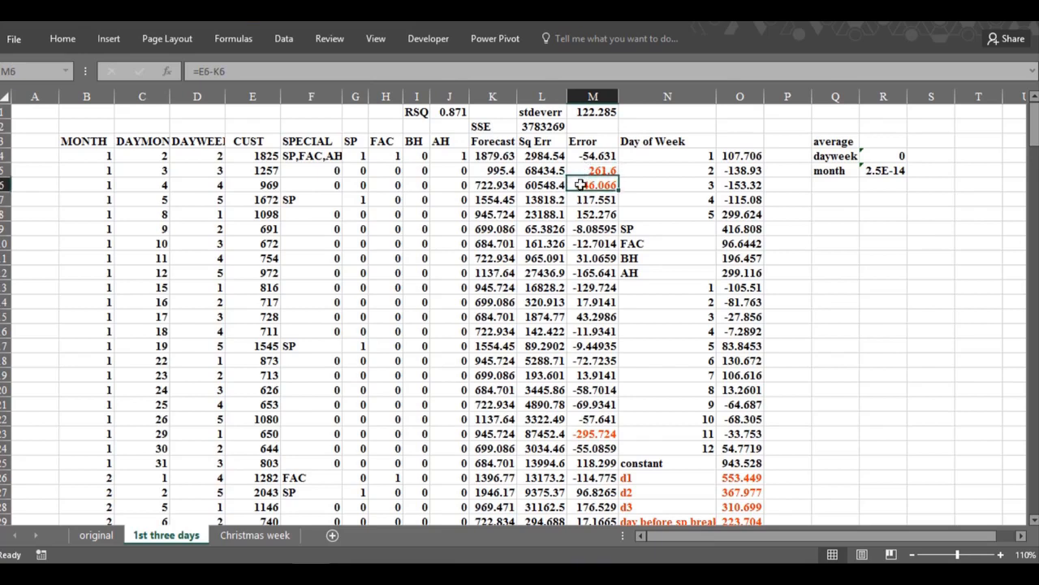
{"action": "left_click", "coordinate": [584, 171]}
{"action": "left_click", "coordinate": [581, 185]}
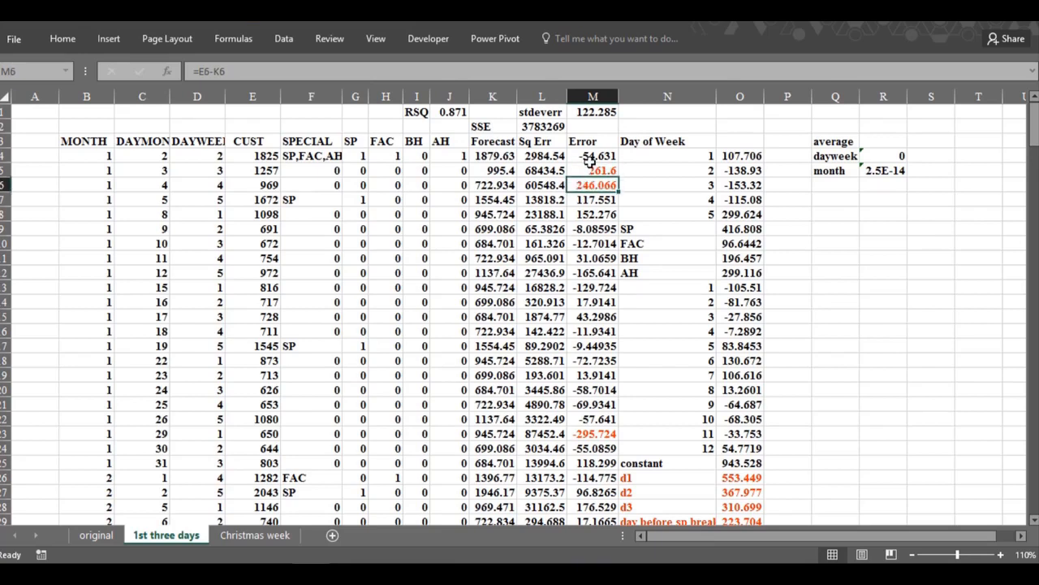
{"action": "left_click", "coordinate": [589, 158]}
{"action": "left_click", "coordinate": [583, 171]}
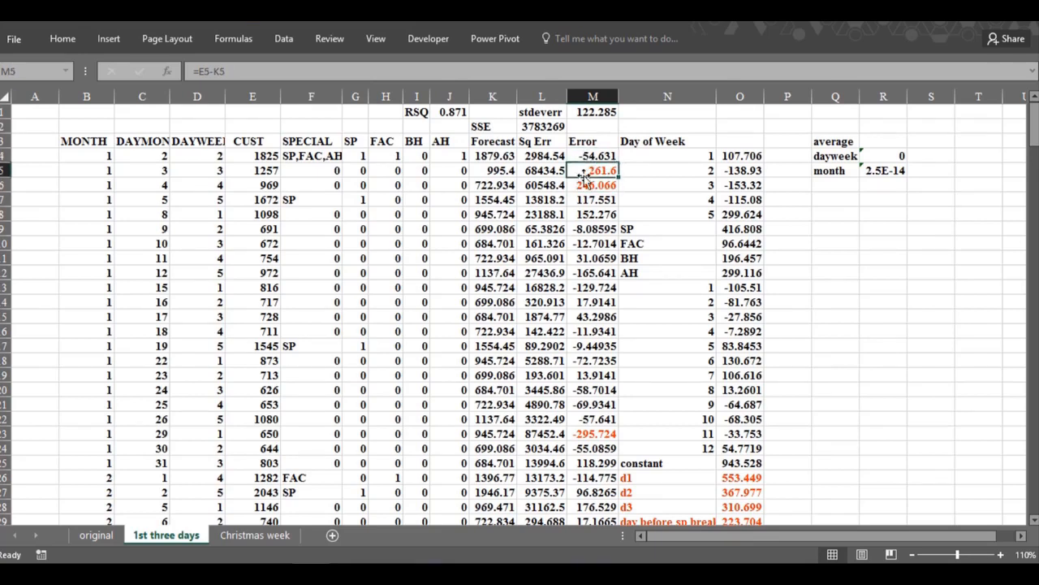
{"action": "left_click", "coordinate": [585, 185]}
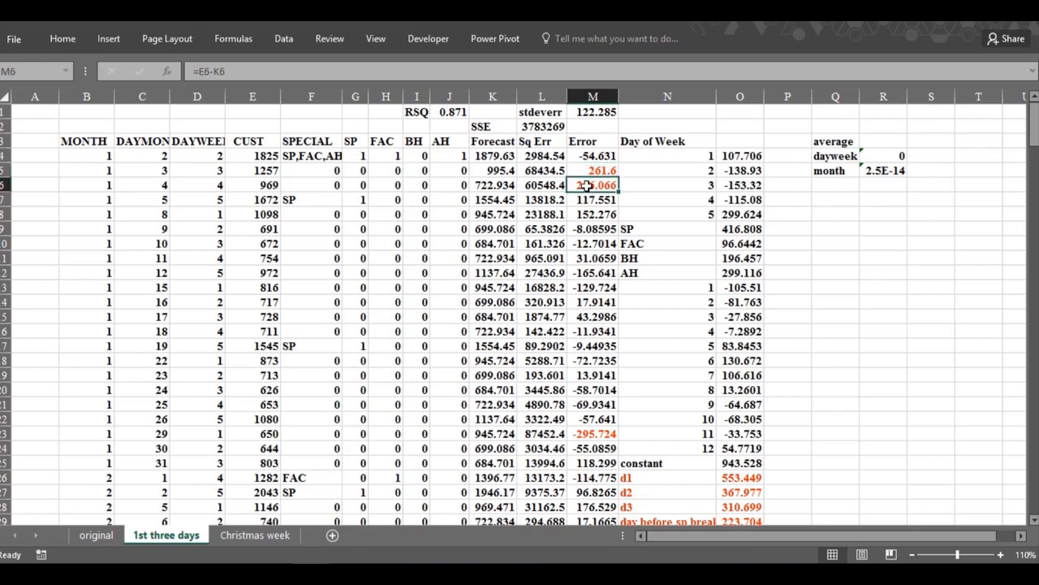
Step: Examine the red errors for January 29 in M23 and April 12 in M76
{"action": "left_click", "coordinate": [591, 433]}
{"action": "scroll", "coordinate": [589, 437], "scroll_direction": "down", "scroll_amount": 4}
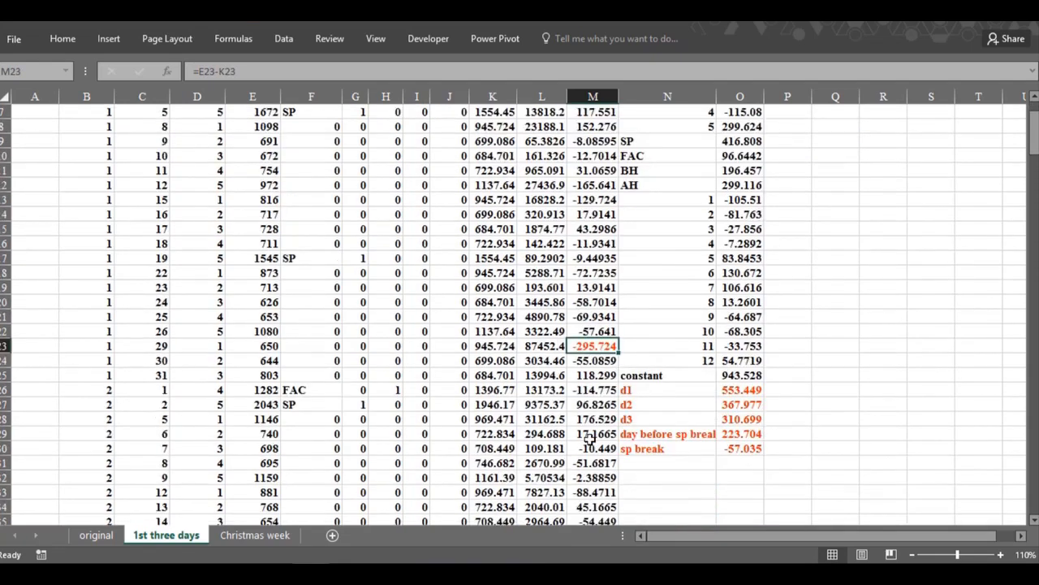
{"action": "scroll", "coordinate": [590, 438], "scroll_direction": "down", "scroll_amount": 10}
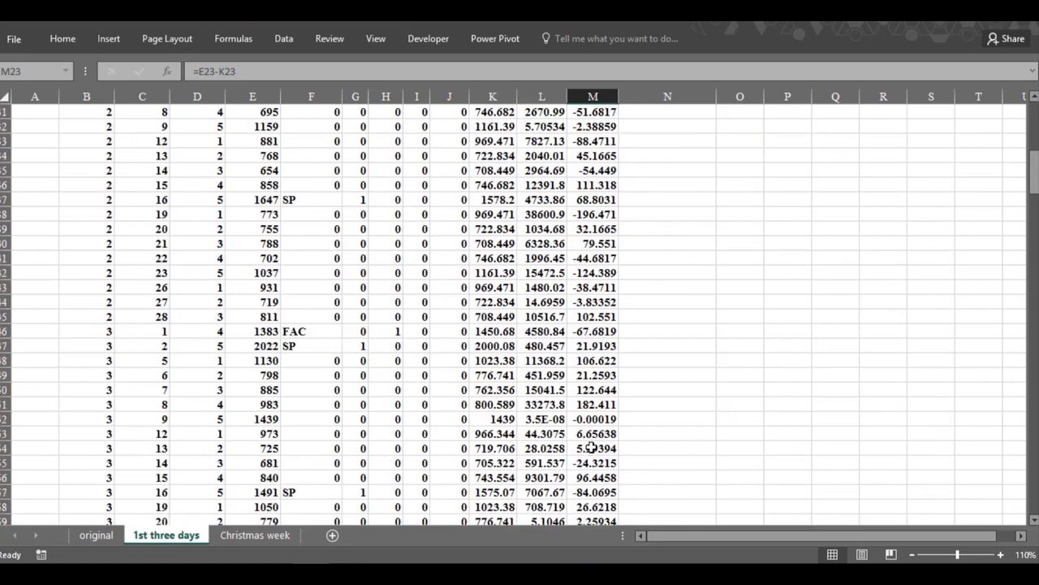
{"action": "scroll", "coordinate": [589, 446], "scroll_direction": "down", "scroll_amount": 2}
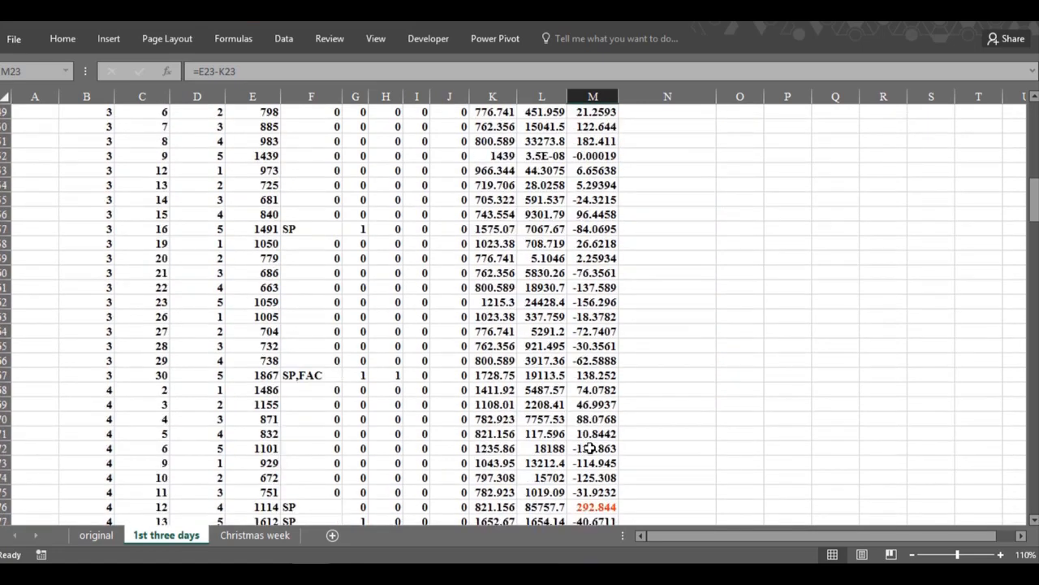
{"action": "left_click", "coordinate": [595, 508]}
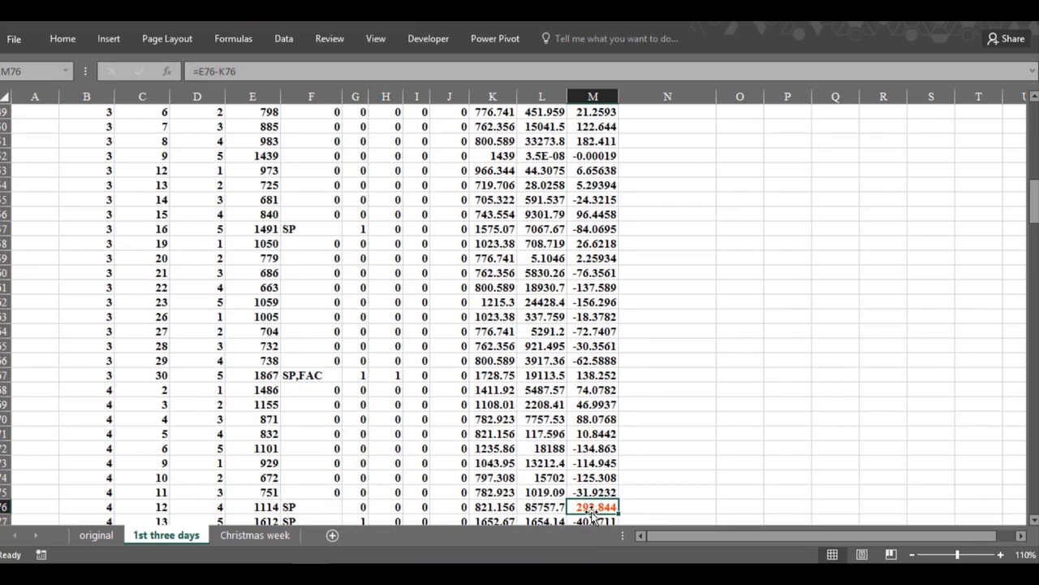
Step: Look through the April to September errors for further outliers and examine the red September 4 error in M175
{"action": "scroll", "coordinate": [586, 511], "scroll_direction": "down", "scroll_amount": 2}
{"action": "scroll", "coordinate": [586, 511], "scroll_direction": "down", "scroll_amount": 2}
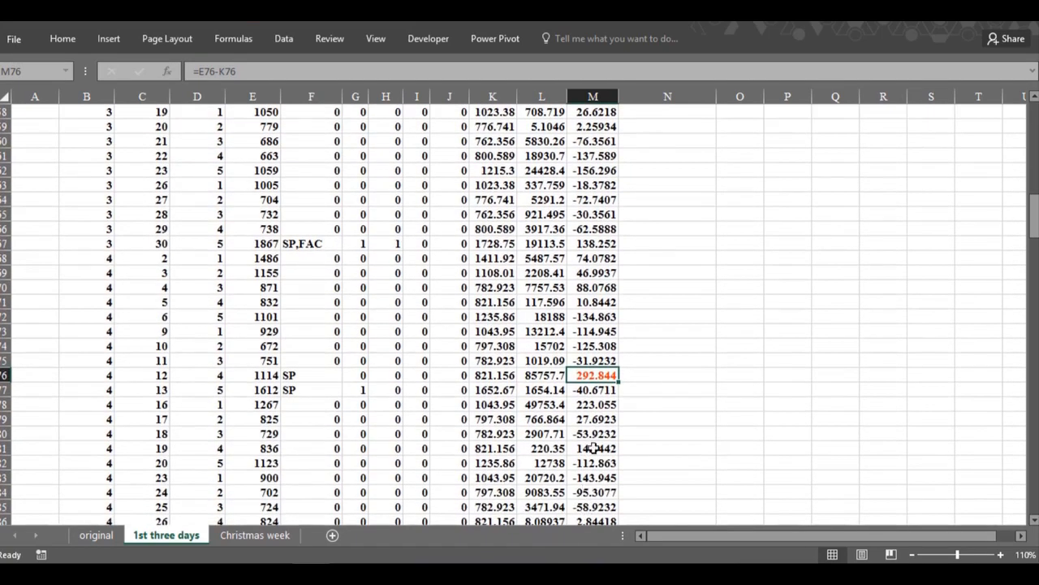
{"action": "scroll", "coordinate": [593, 520], "scroll_direction": "down", "scroll_amount": 7}
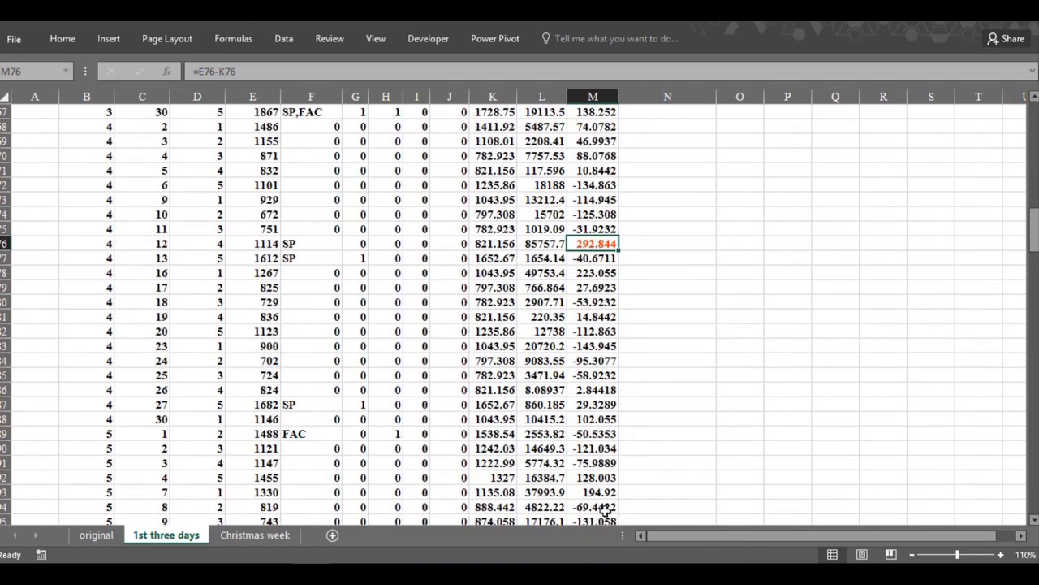
{"action": "scroll", "coordinate": [598, 510], "scroll_direction": "down", "scroll_amount": 8}
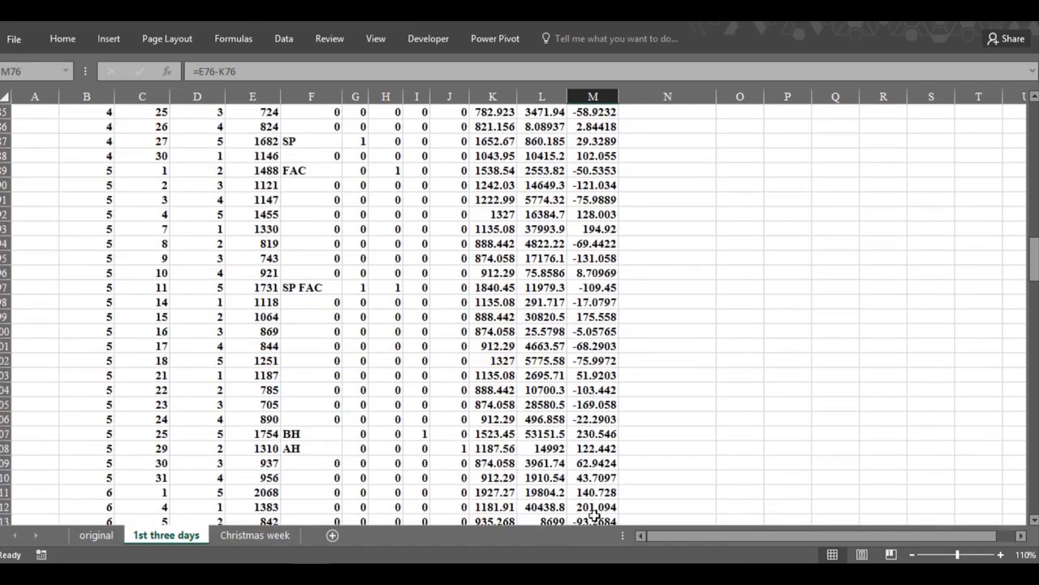
{"action": "scroll", "coordinate": [588, 496], "scroll_direction": "down", "scroll_amount": 10}
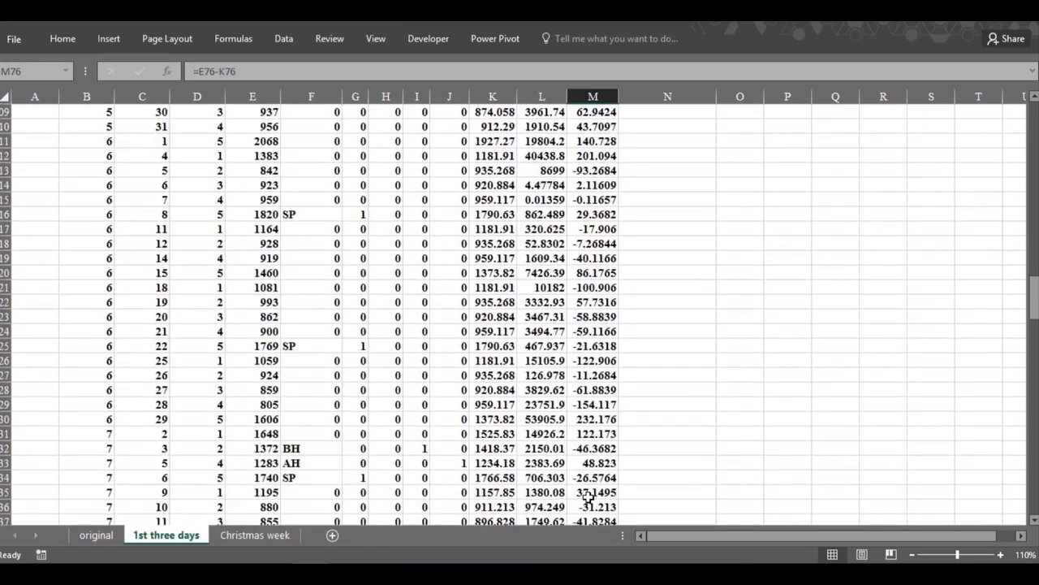
{"action": "scroll", "coordinate": [588, 497], "scroll_direction": "down", "scroll_amount": 5}
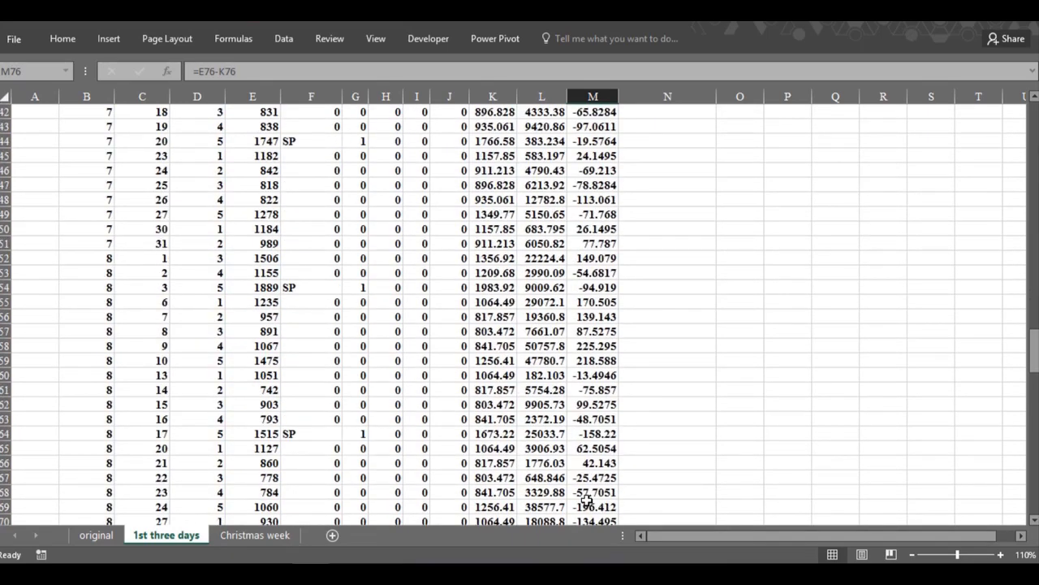
{"action": "scroll", "coordinate": [586, 498], "scroll_direction": "down", "scroll_amount": 1}
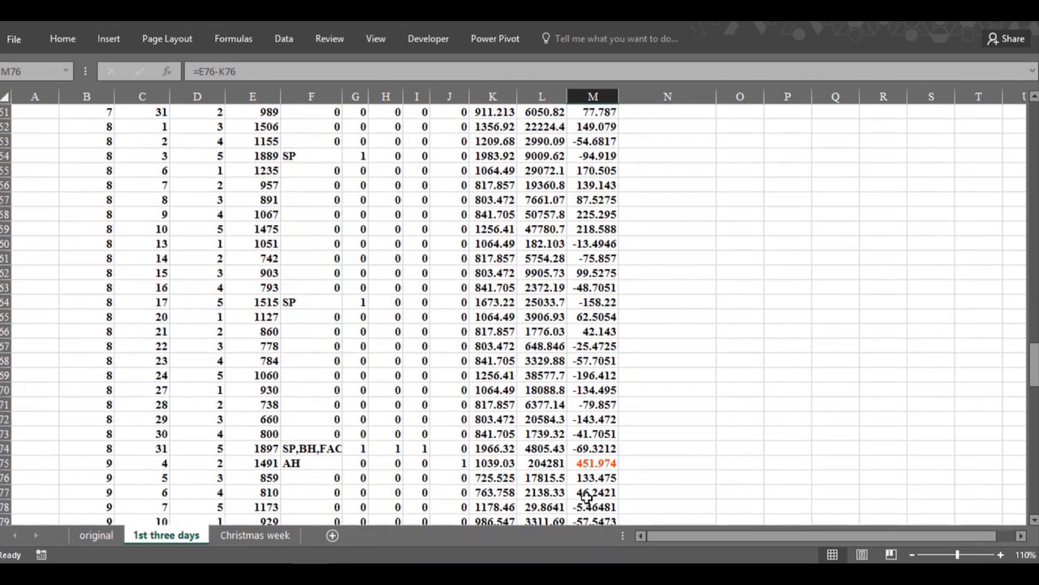
{"action": "left_click", "coordinate": [584, 463]}
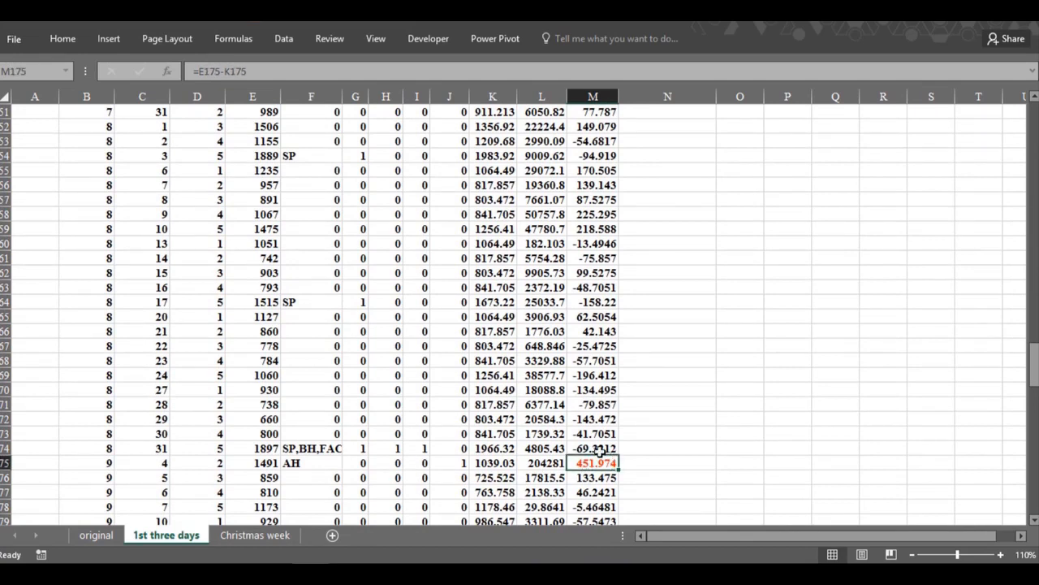
Step: Compare the August 31 and September 4 errors in M174 and M175, and examine the red September 18 error in M185
{"action": "left_click", "coordinate": [595, 449]}
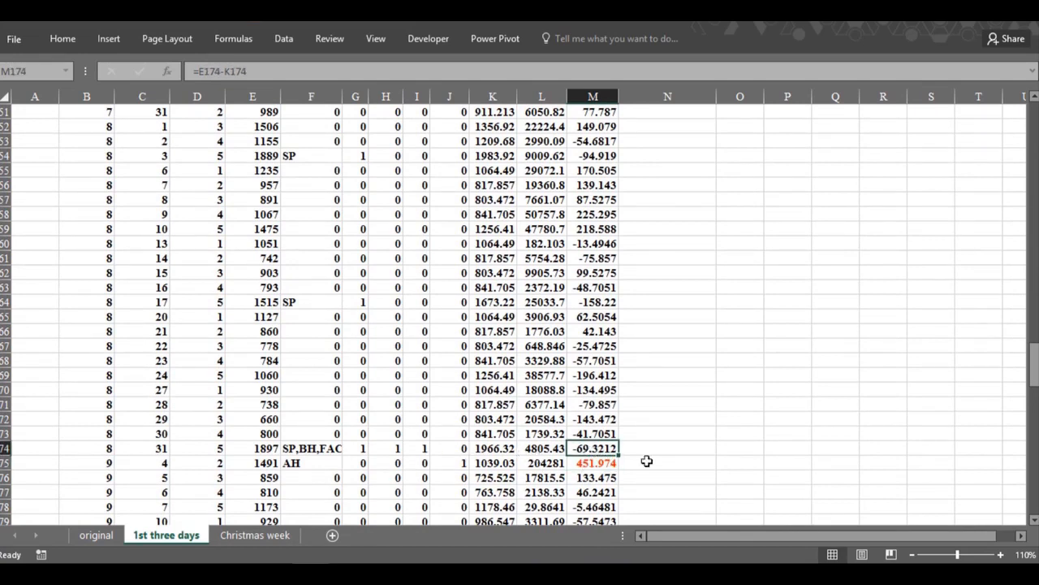
{"action": "left_click", "coordinate": [604, 462]}
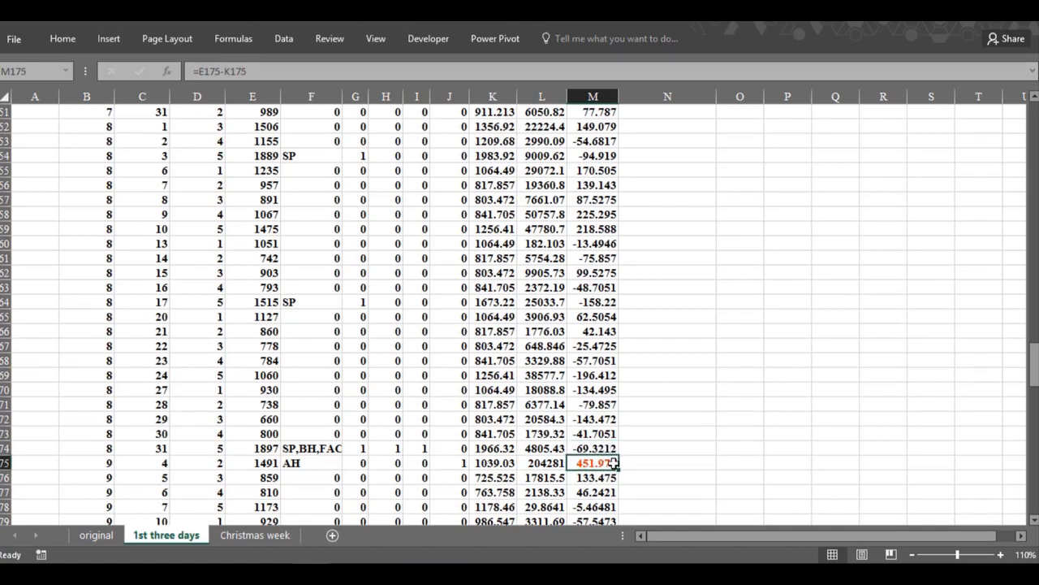
{"action": "left_click", "coordinate": [640, 447]}
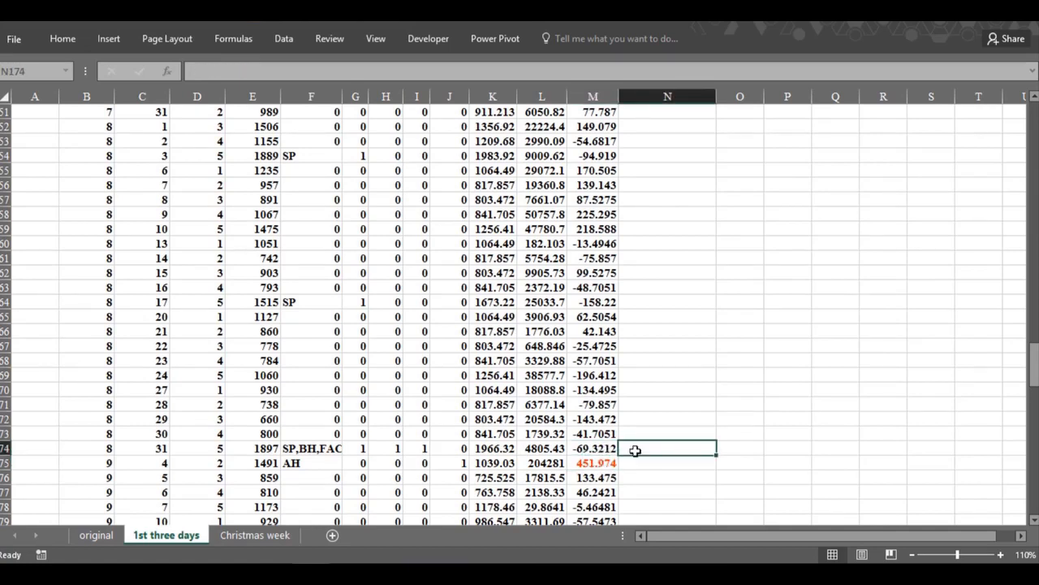
{"action": "left_click", "coordinate": [590, 464]}
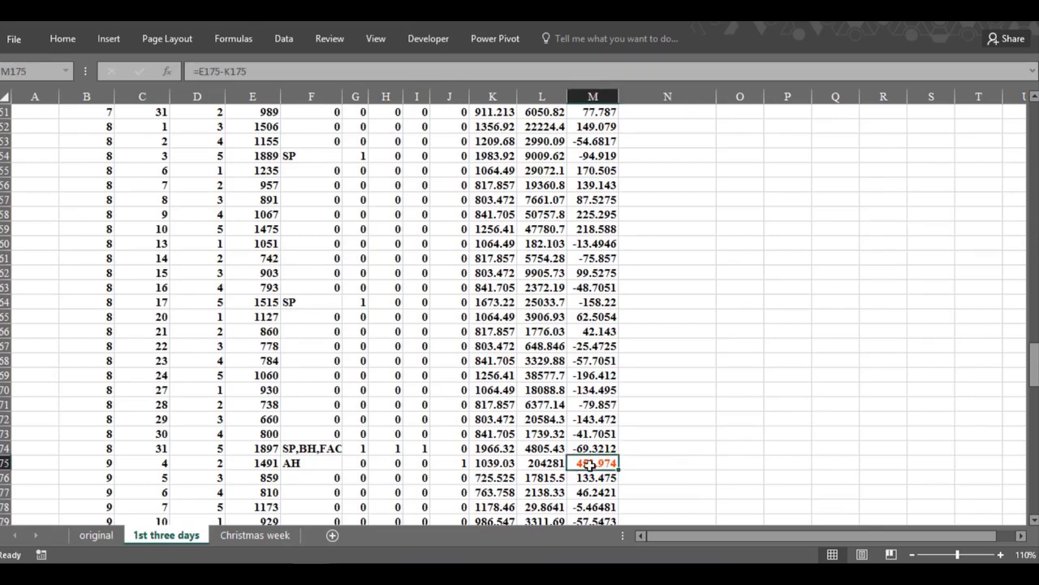
{"action": "scroll", "coordinate": [590, 464], "scroll_direction": "down", "scroll_amount": 5}
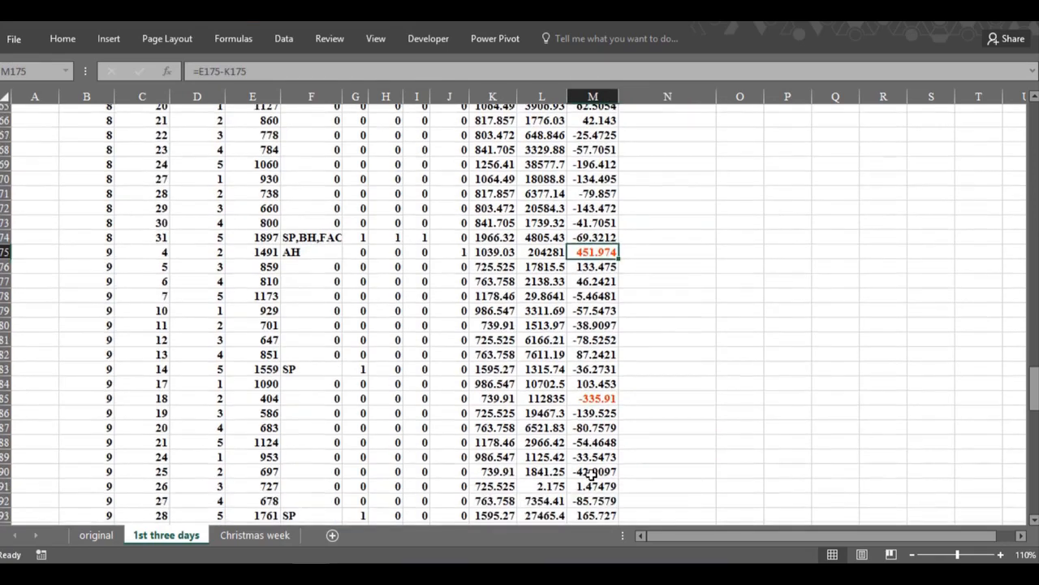
{"action": "left_click", "coordinate": [590, 390]}
Step: Examine the red errors for November 21, November 23 and November 30 in M231, M232 and M237
{"action": "scroll", "coordinate": [591, 394], "scroll_direction": "down", "scroll_amount": 5}
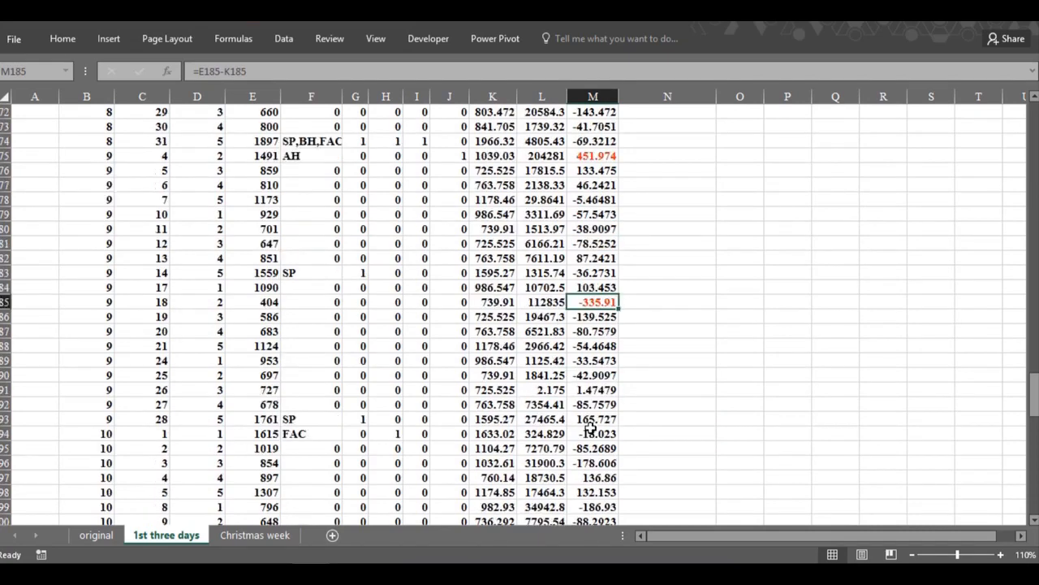
{"action": "scroll", "coordinate": [590, 430], "scroll_direction": "down", "scroll_amount": 8}
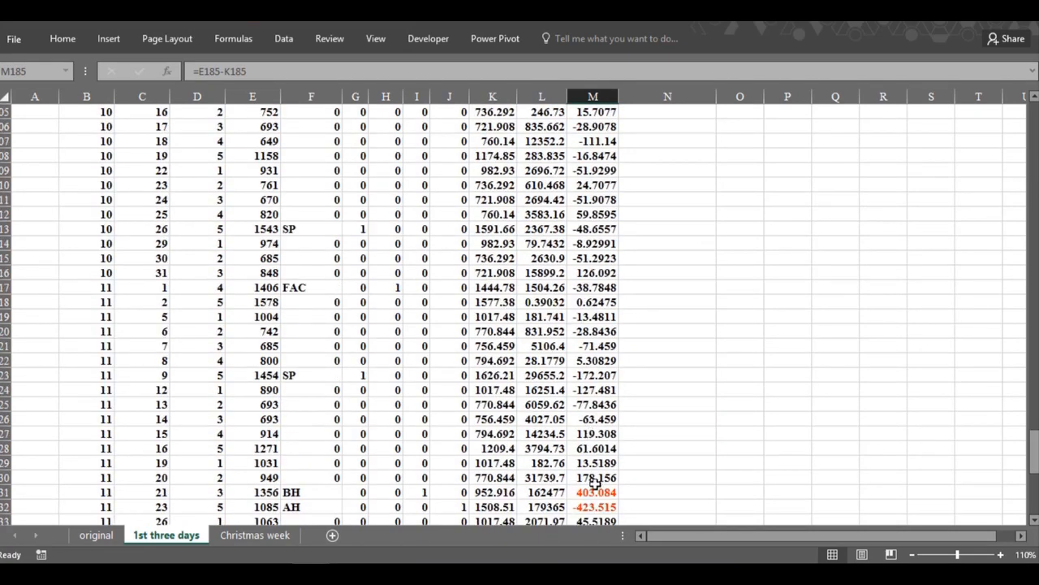
{"action": "left_click", "coordinate": [584, 493]}
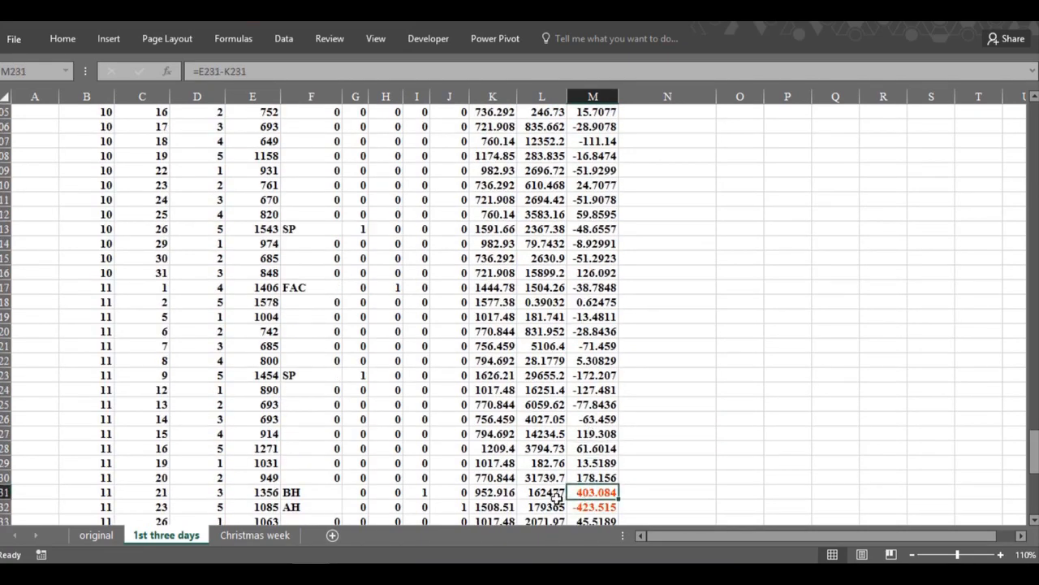
{"action": "left_click", "coordinate": [586, 507]}
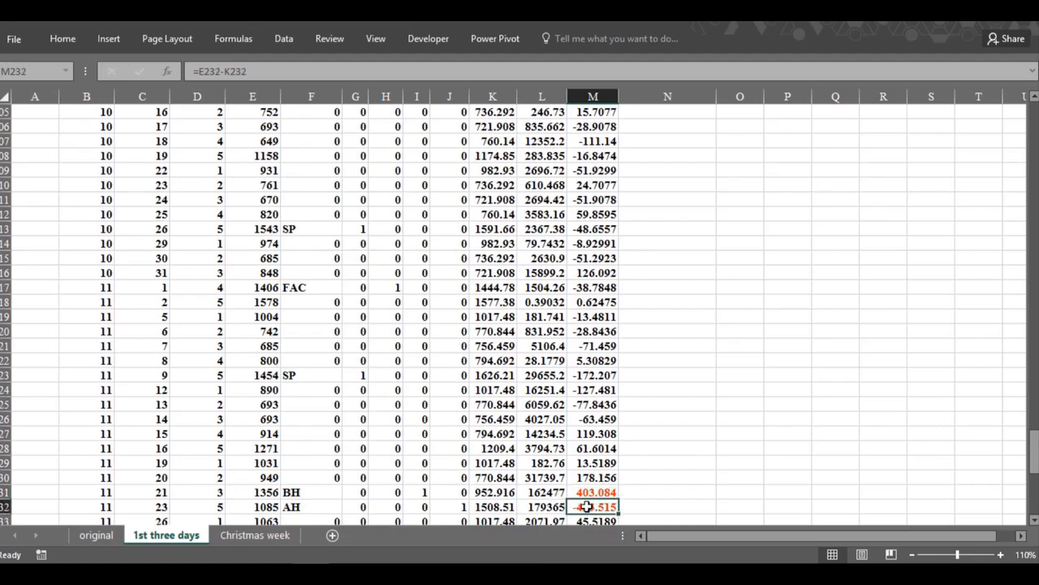
{"action": "scroll", "coordinate": [583, 506], "scroll_direction": "down", "scroll_amount": 4}
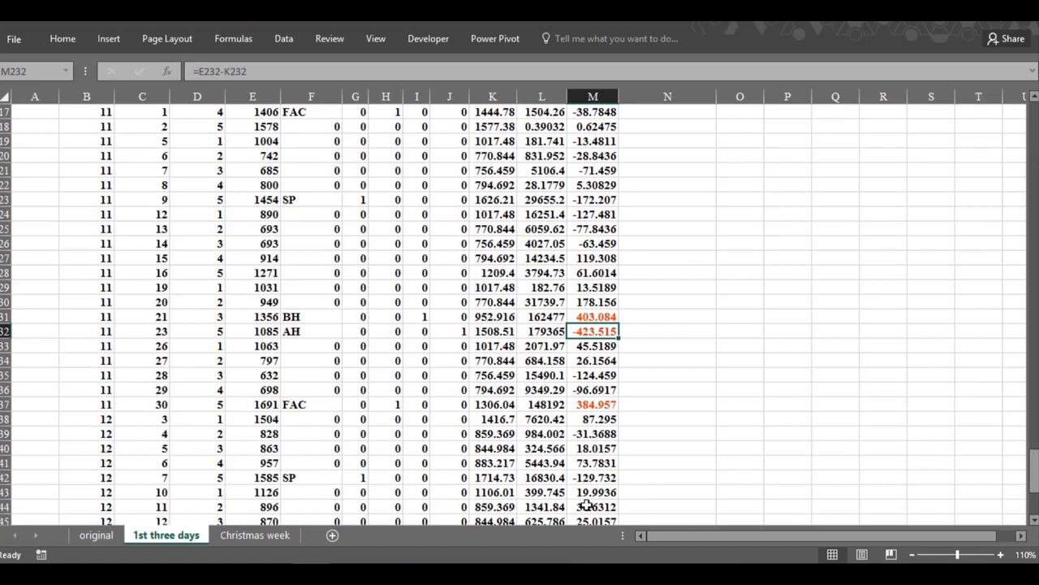
{"action": "left_click", "coordinate": [590, 410]}
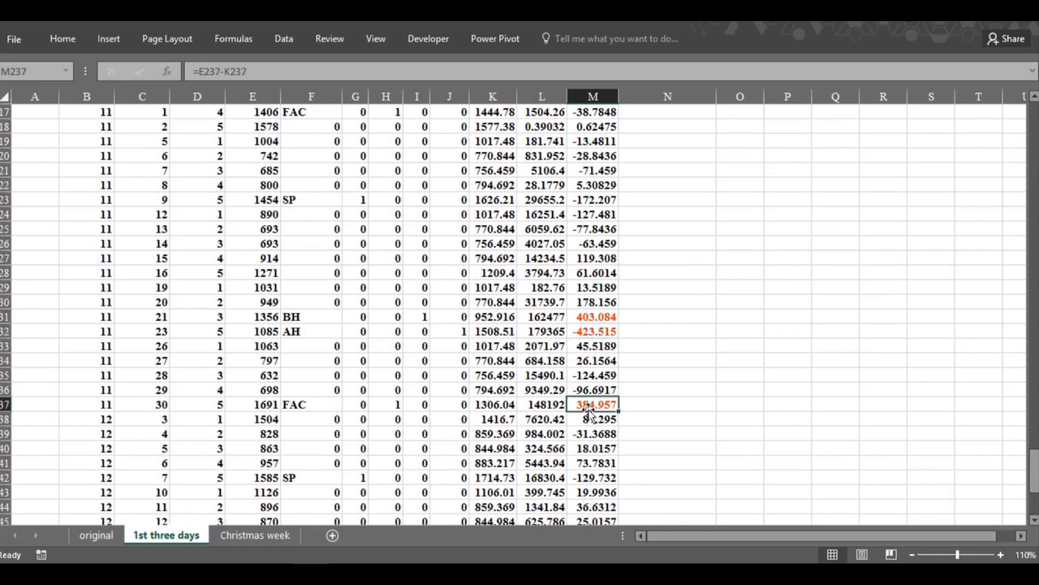
Step: Examine the red errors for December 19, 24, 27 and 28 in M250, M253, M255 and M256
{"action": "scroll", "coordinate": [586, 406], "scroll_direction": "down", "scroll_amount": 4}
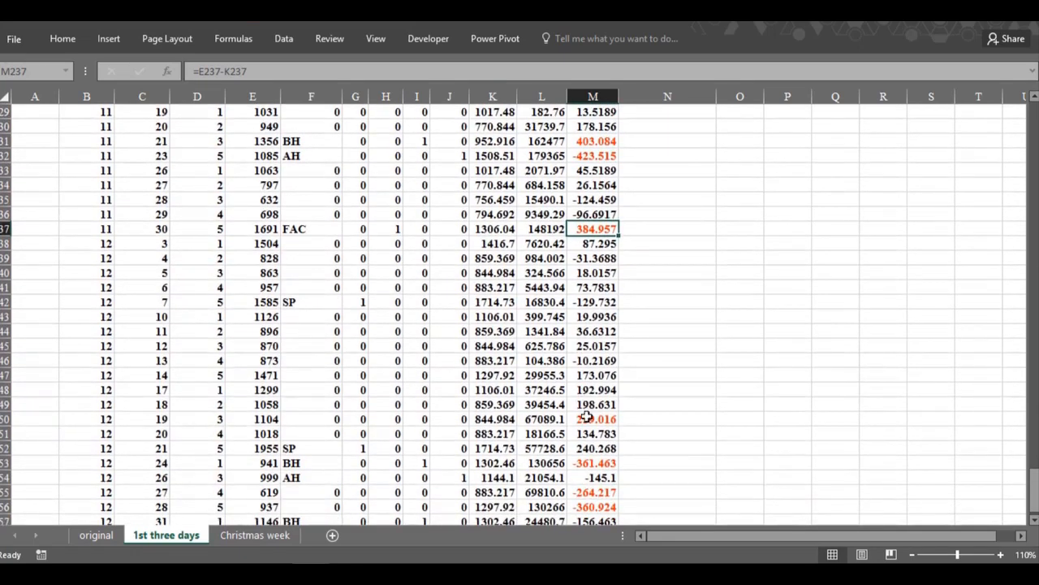
{"action": "left_click", "coordinate": [586, 416]}
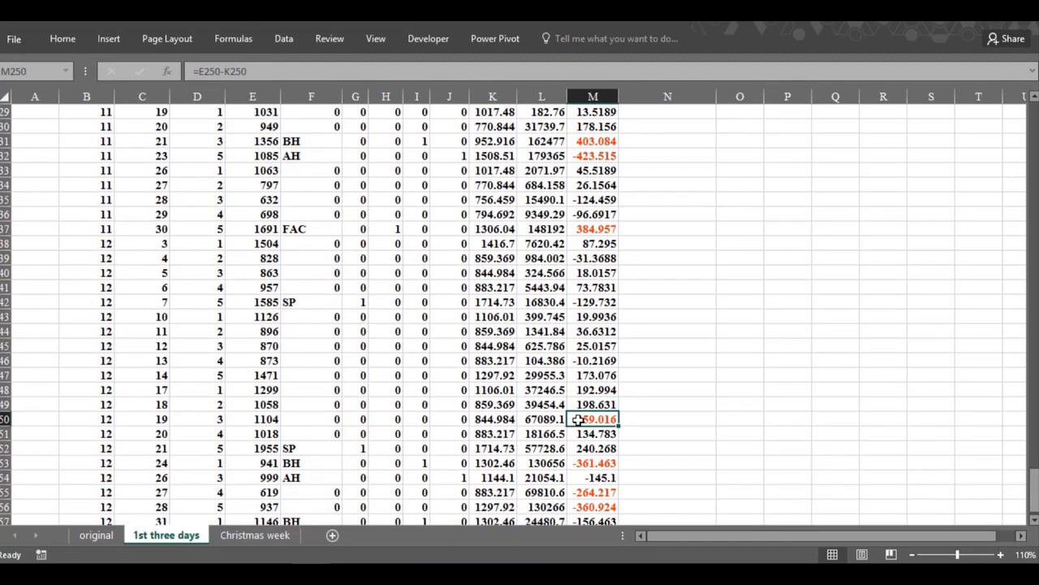
{"action": "left_click", "coordinate": [581, 464]}
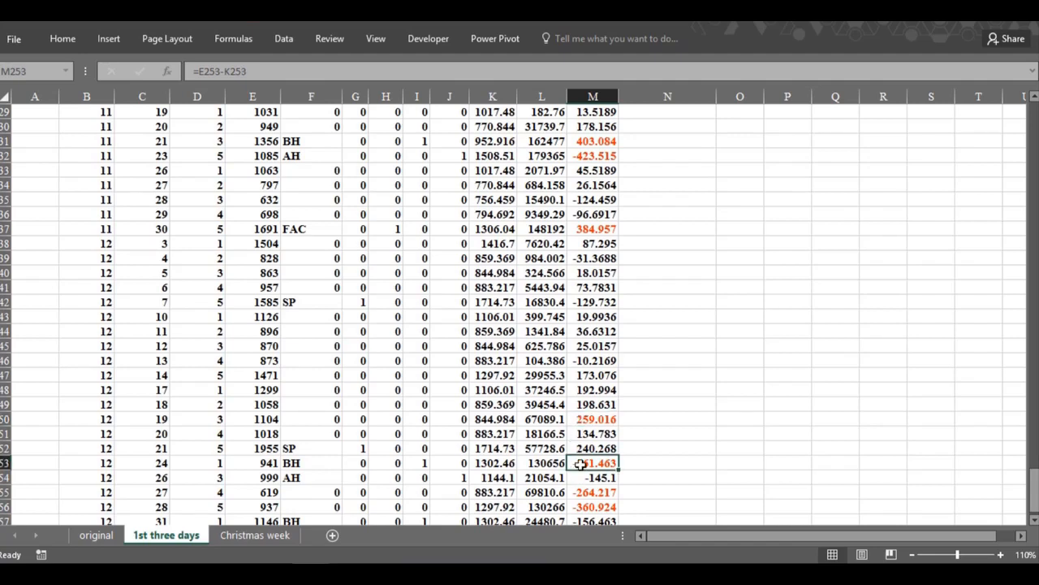
{"action": "scroll", "coordinate": [583, 480], "scroll_direction": "down", "scroll_amount": 1}
{"action": "left_click", "coordinate": [582, 448]}
{"action": "left_click", "coordinate": [582, 462]}
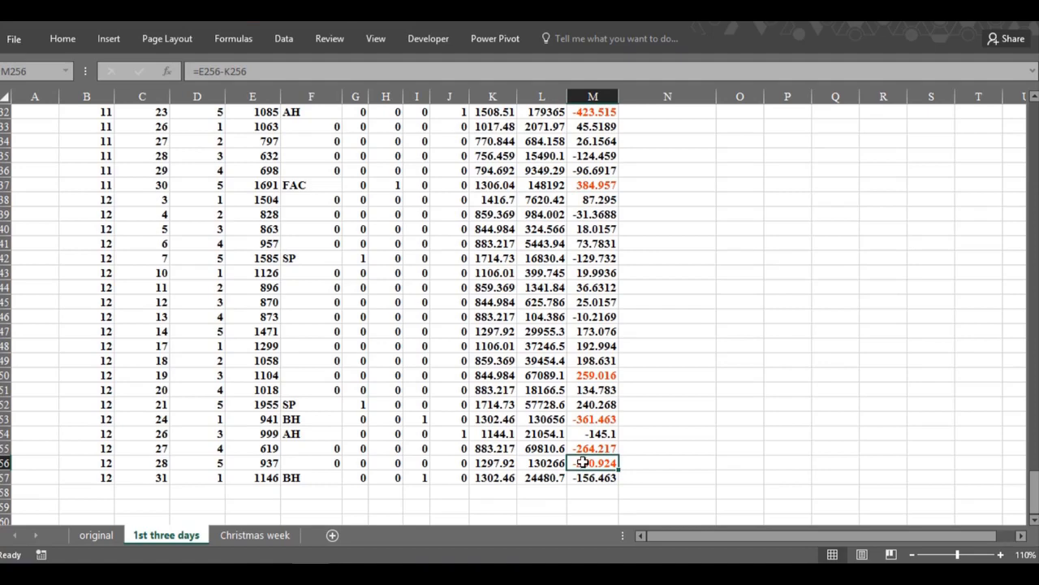
Step: Shade the run of negative errors for August 22 to August 31 in M167:M174 light blue
{"action": "scroll", "coordinate": [583, 462], "scroll_direction": "up", "scroll_amount": 8}
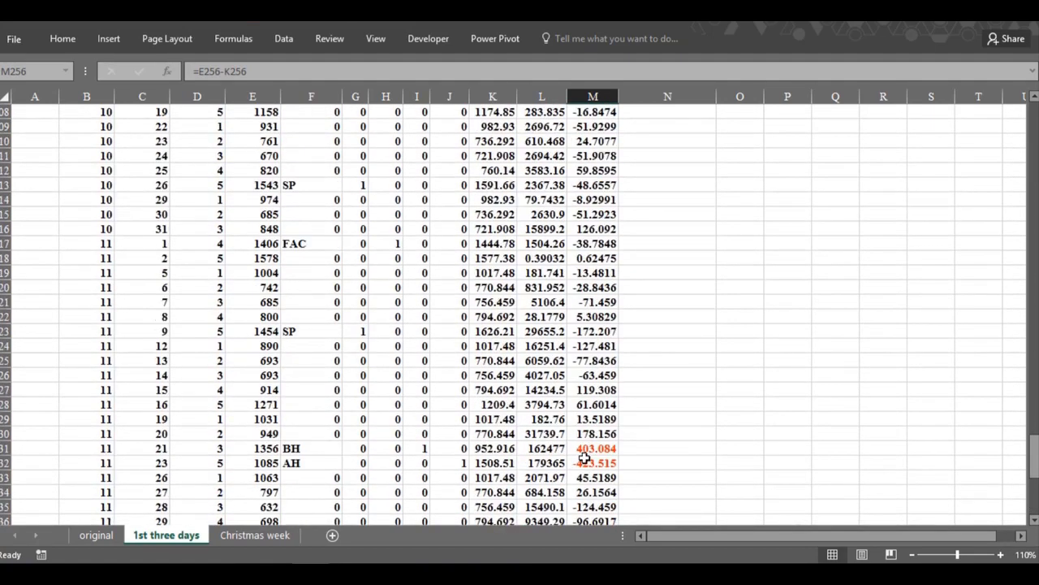
{"action": "scroll", "coordinate": [585, 459], "scroll_direction": "up", "scroll_amount": 7}
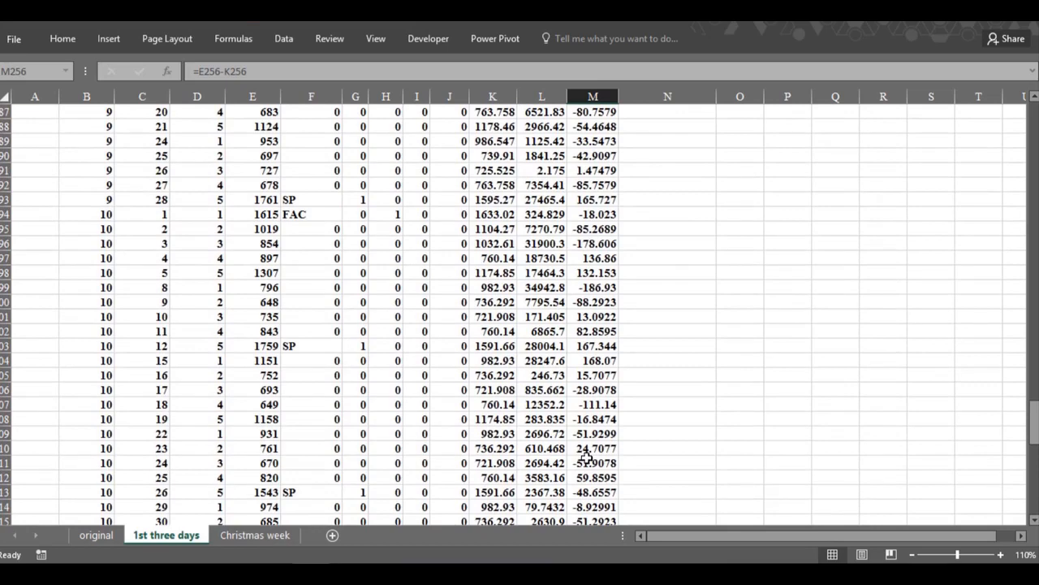
{"action": "scroll", "coordinate": [586, 459], "scroll_direction": "up", "scroll_amount": 7}
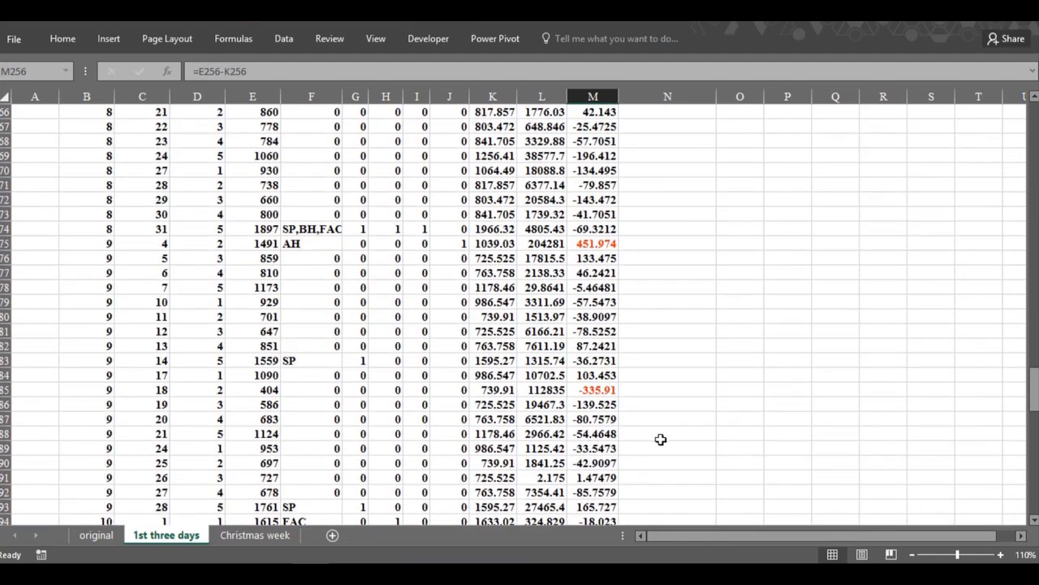
{"action": "scroll", "coordinate": [584, 351], "scroll_direction": "up", "scroll_amount": 1}
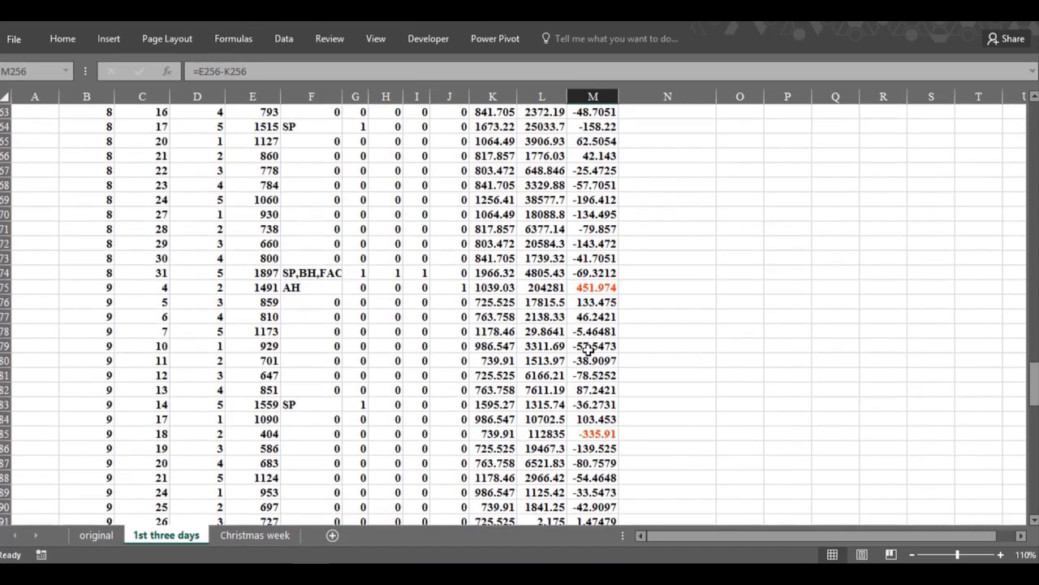
{"action": "left_click", "coordinate": [673, 230]}
{"action": "left_click", "coordinate": [690, 215]}
{"action": "left_click", "coordinate": [771, 215]}
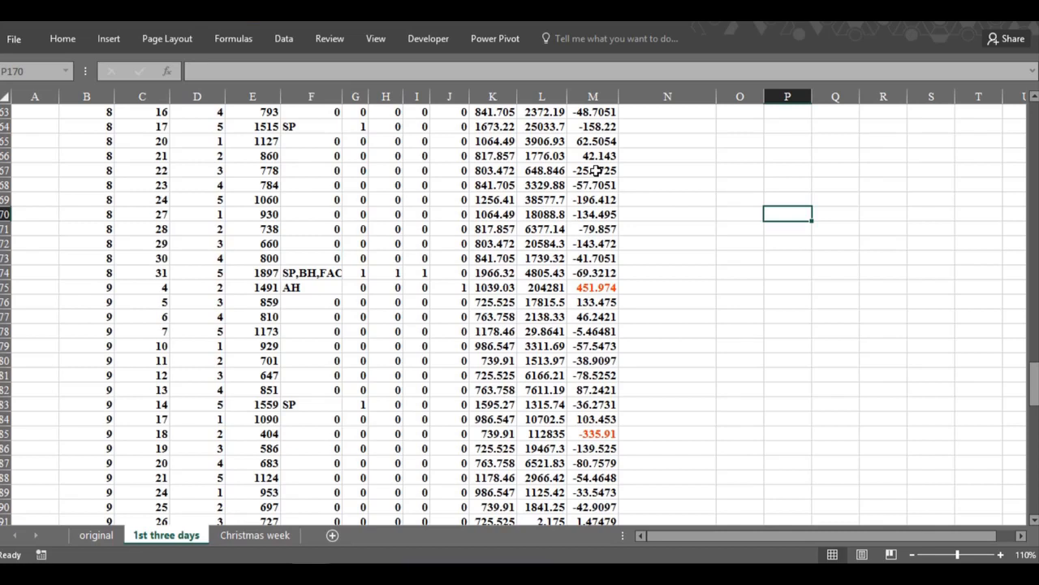
{"action": "left_click_drag", "start_coordinate": [597, 170], "coordinate": [604, 276]}
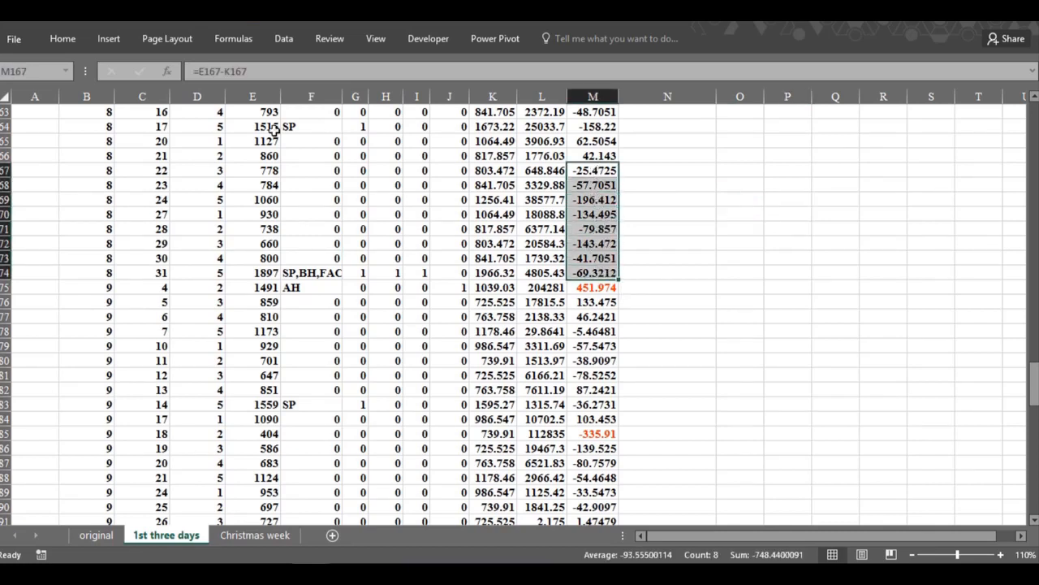
{"action": "left_click", "coordinate": [353, 24]}
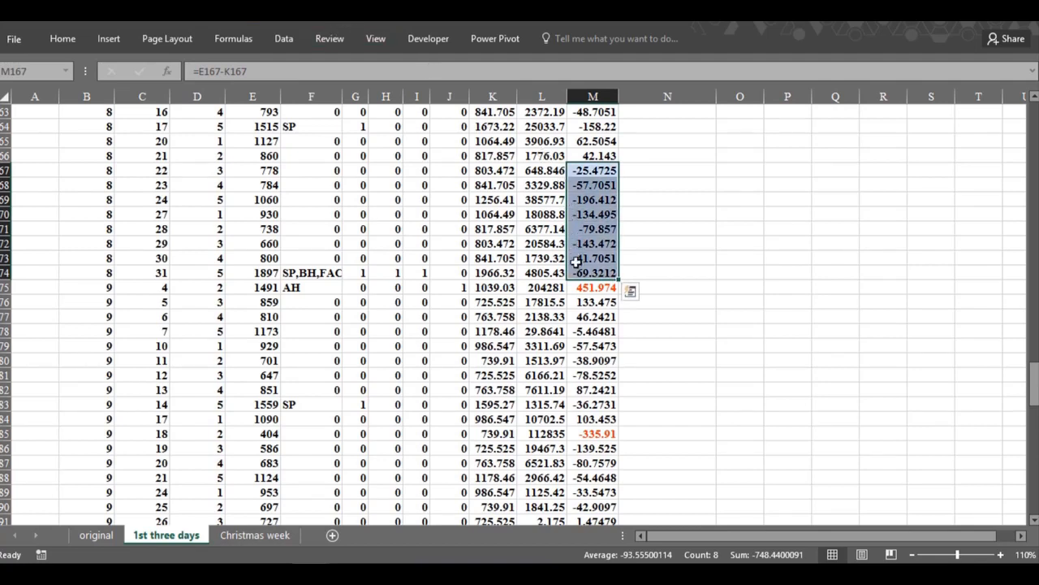
{"action": "left_click", "coordinate": [670, 263]}
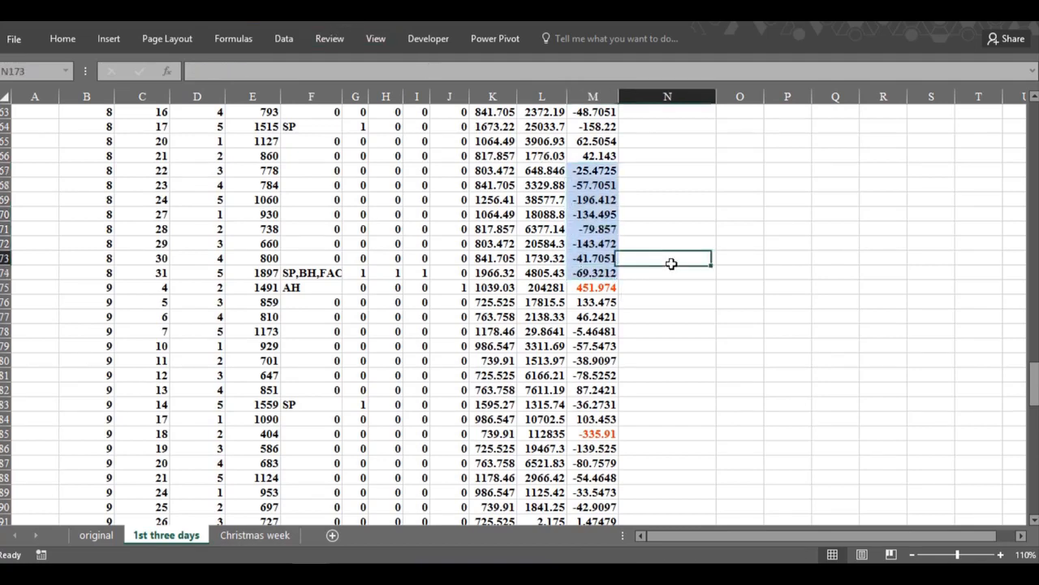
{"action": "left_click", "coordinate": [659, 271]}
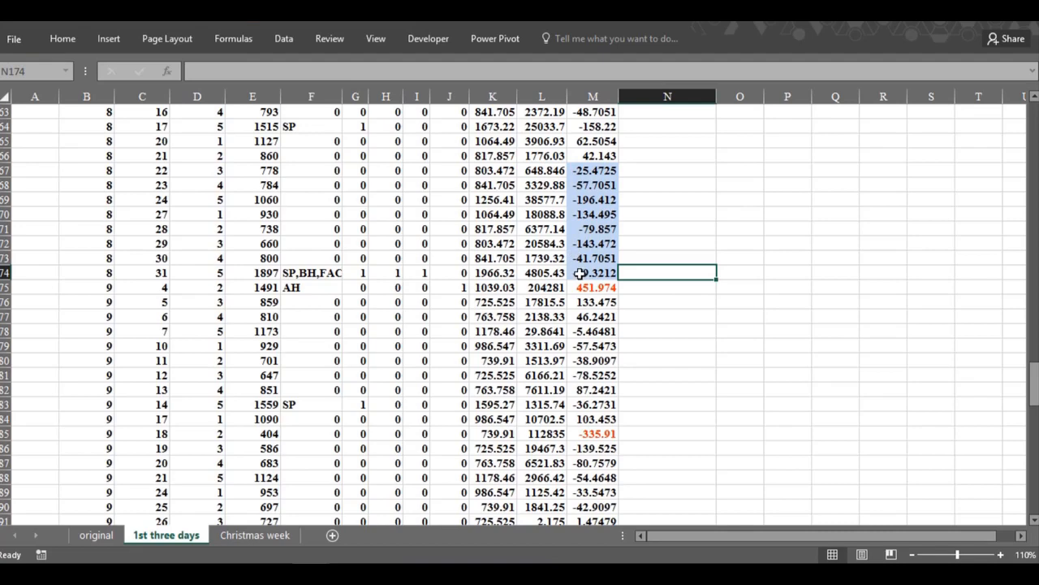
Step: Shade the run of positive errors for December 14 to December 21 in M247:M252 light blue
{"action": "scroll", "coordinate": [583, 274], "scroll_direction": "down", "scroll_amount": 16}
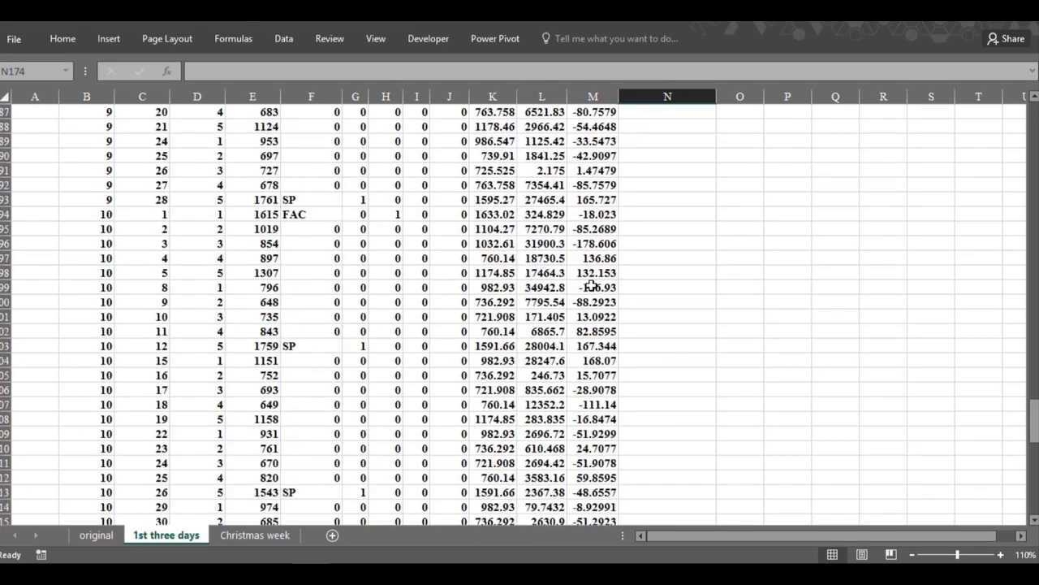
{"action": "scroll", "coordinate": [593, 290], "scroll_direction": "down", "scroll_amount": 8}
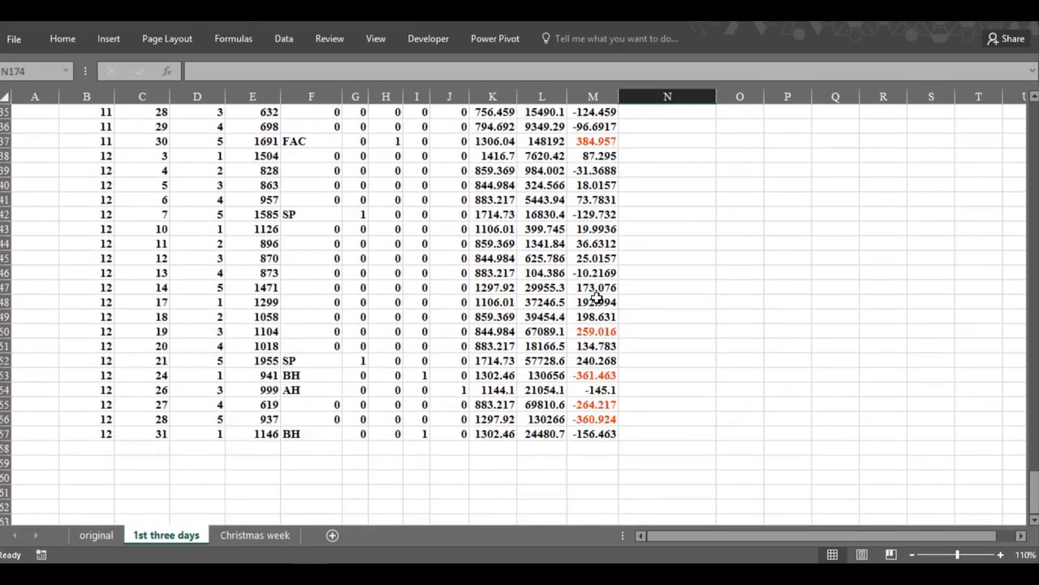
{"action": "scroll", "coordinate": [599, 287], "scroll_direction": "up", "scroll_amount": 2}
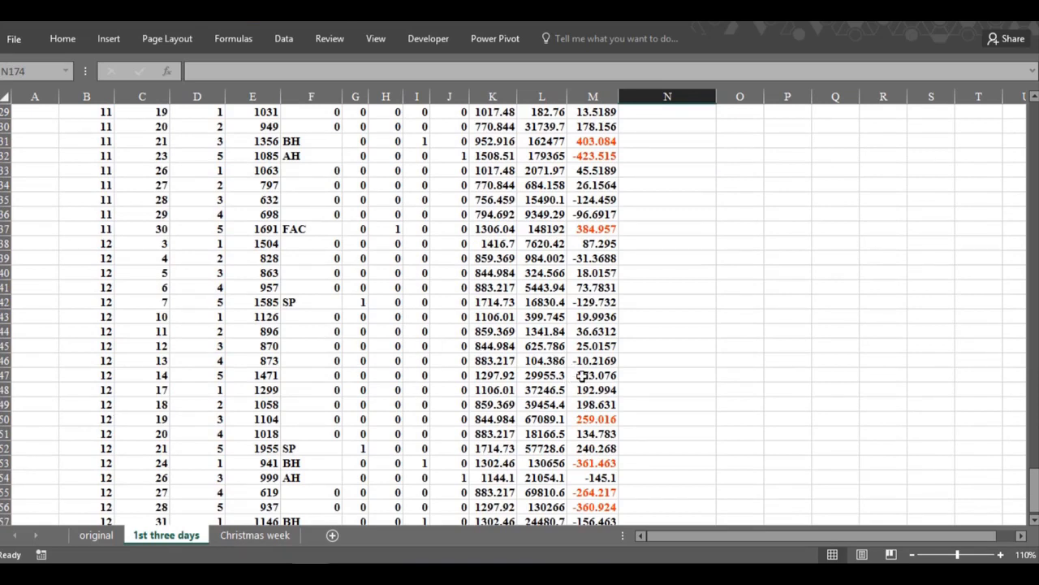
{"action": "left_click_drag", "start_coordinate": [577, 375], "coordinate": [582, 449]}
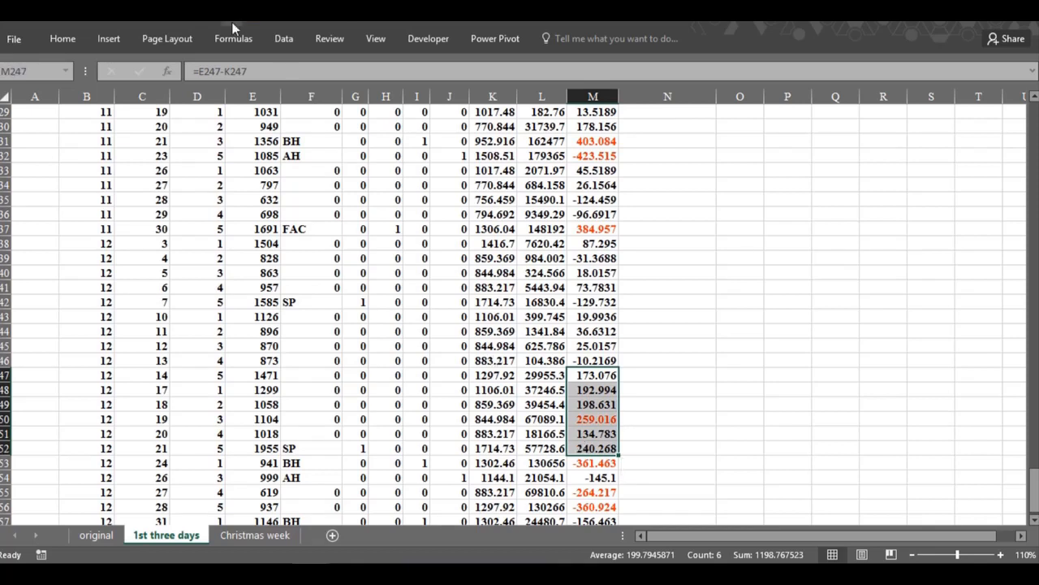
{"action": "left_click", "coordinate": [352, 23]}
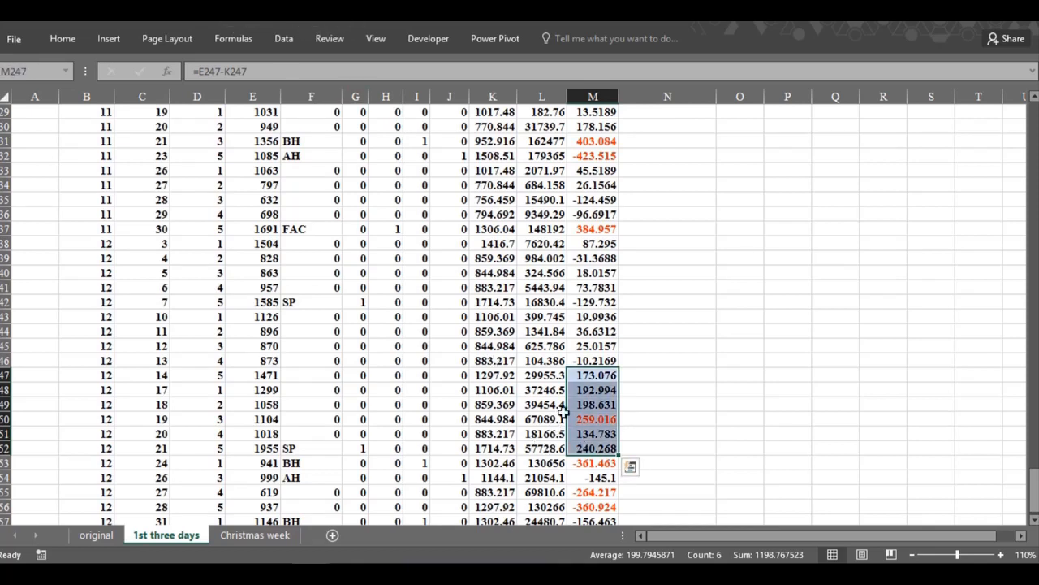
{"action": "left_click", "coordinate": [582, 444]}
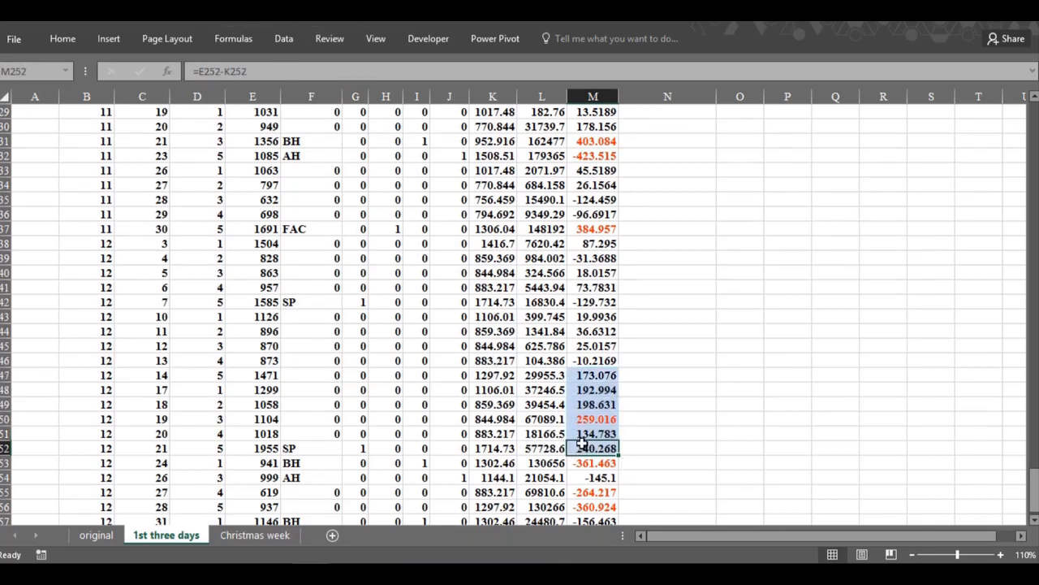
{"action": "left_click", "coordinate": [585, 379]}
{"action": "left_click", "coordinate": [656, 381]}
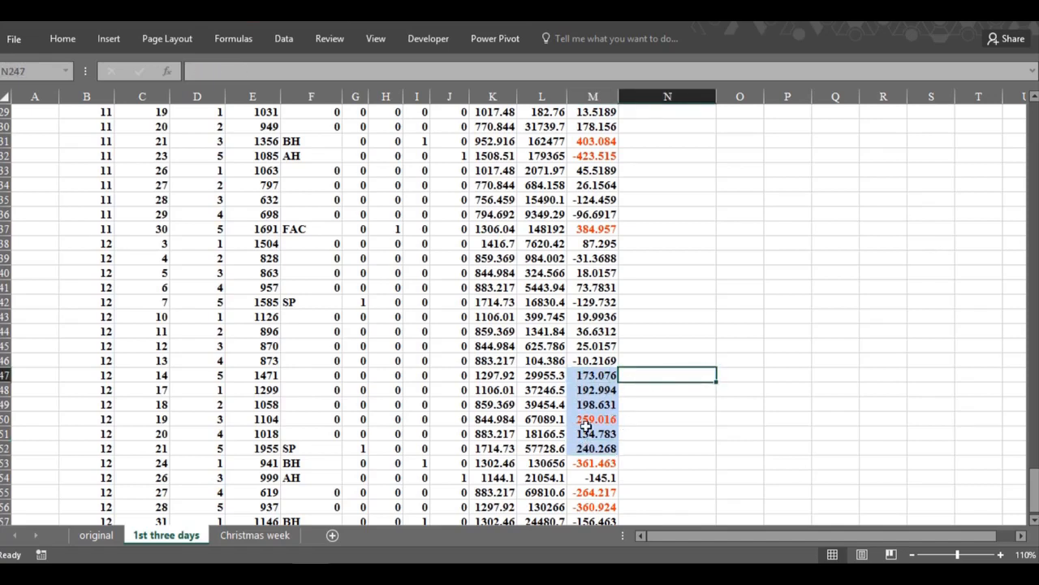
{"action": "left_click", "coordinate": [647, 417]}
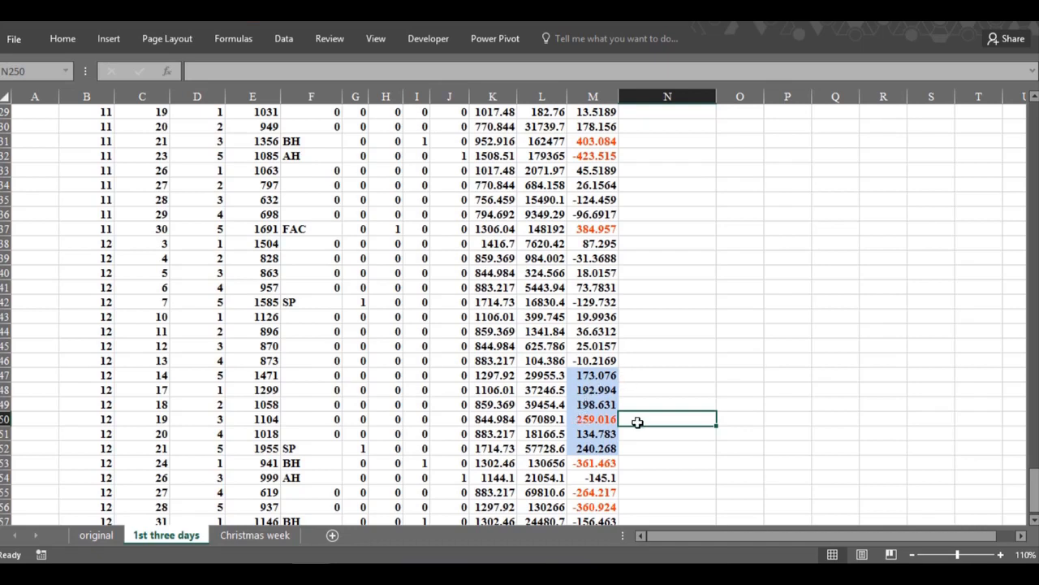
Step: Shade the run of negative errors for December 24 to December 31 in M253:M257 tan
{"action": "scroll", "coordinate": [622, 474], "scroll_direction": "down", "scroll_amount": 1}
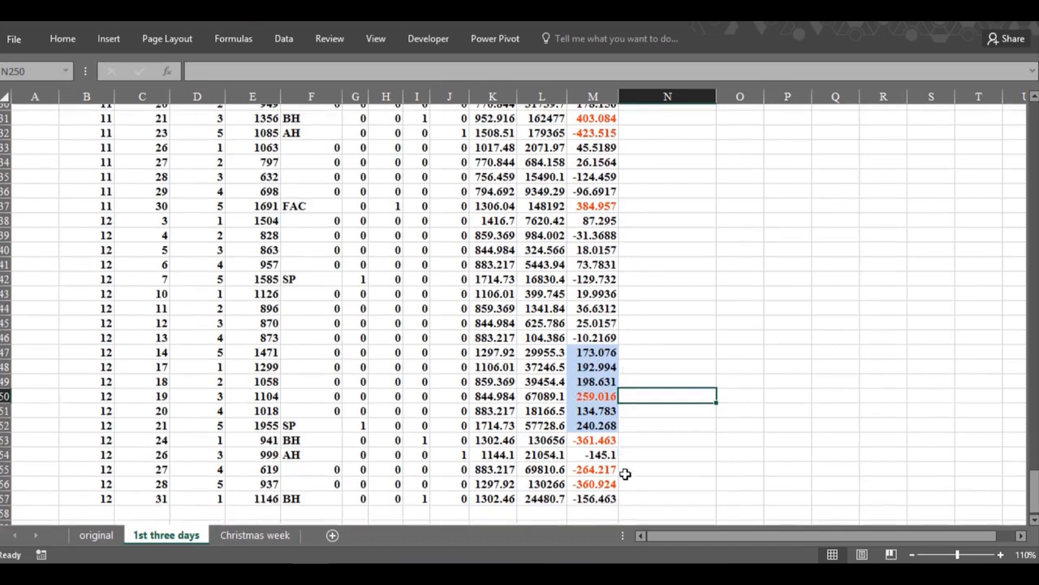
{"action": "left_click_drag", "start_coordinate": [593, 419], "coordinate": [608, 477]}
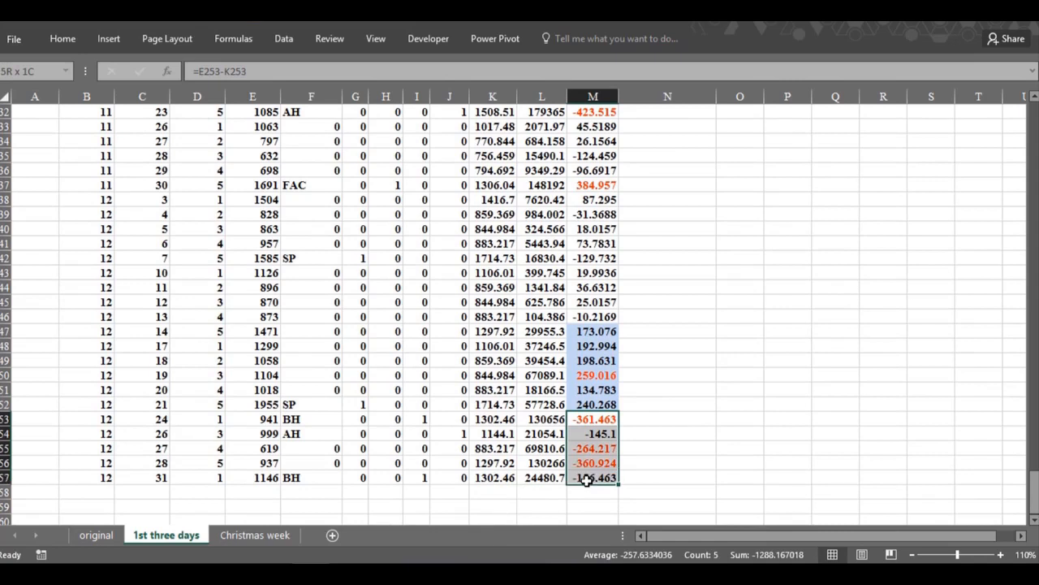
{"action": "left_click", "coordinate": [364, 20]}
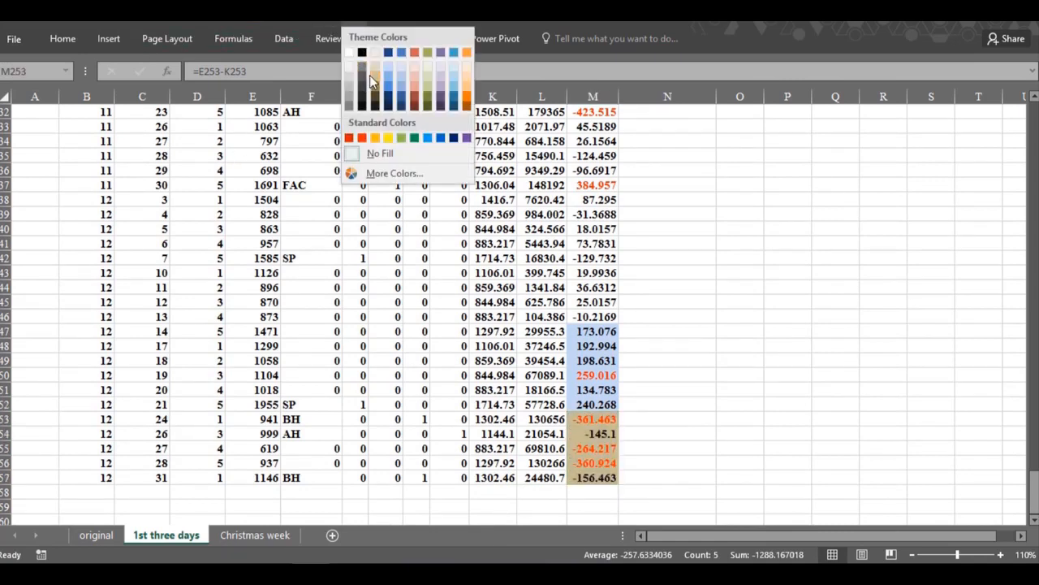
{"action": "left_click", "coordinate": [370, 74]}
{"action": "left_click", "coordinate": [740, 419]}
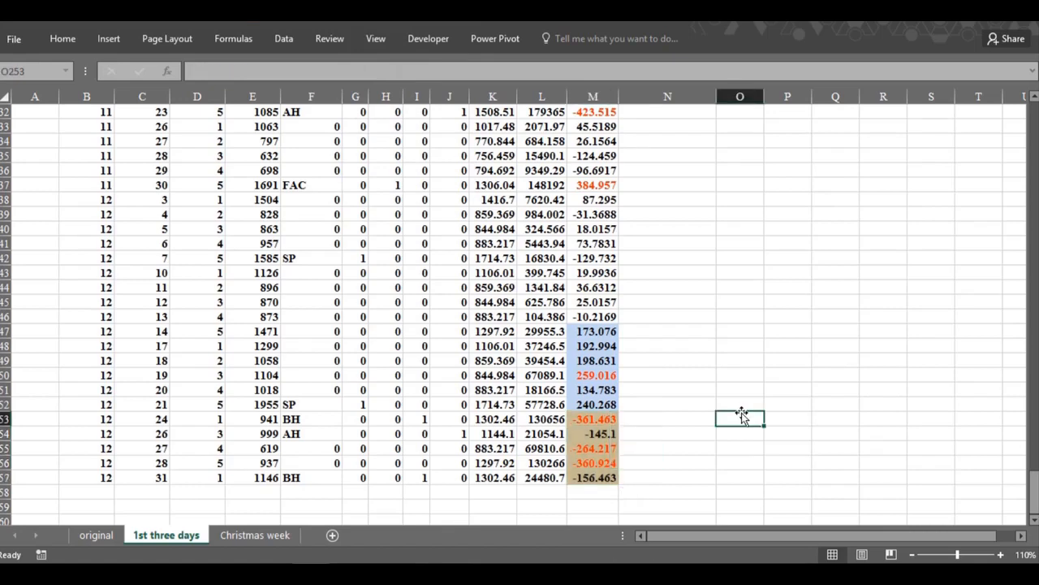
Step: On the Christmas week sheet, examine the added christmas week and before Xmas week factors in N31:O32
{"action": "left_click", "coordinate": [242, 534]}
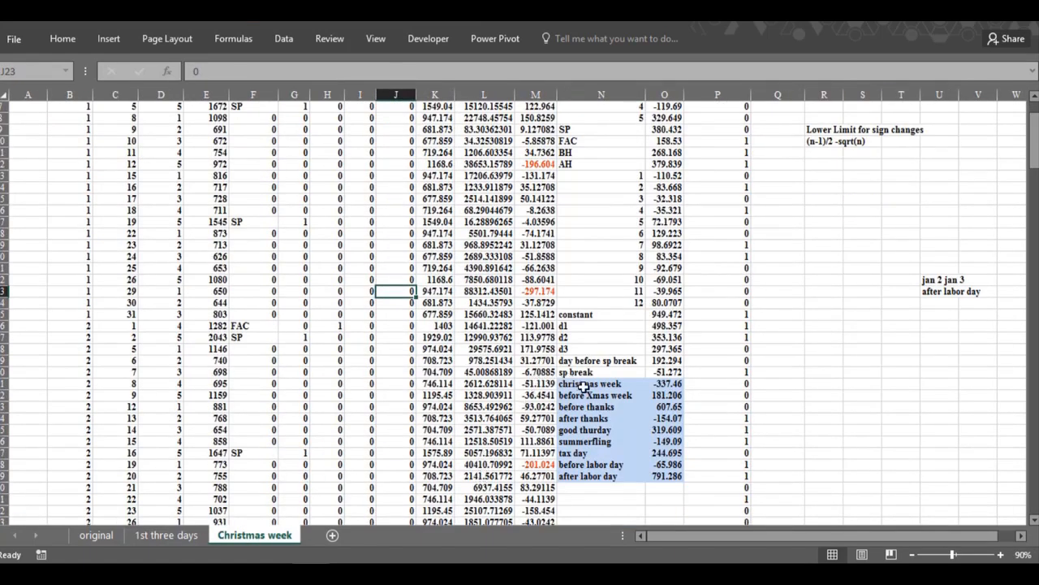
{"action": "left_click", "coordinate": [653, 384]}
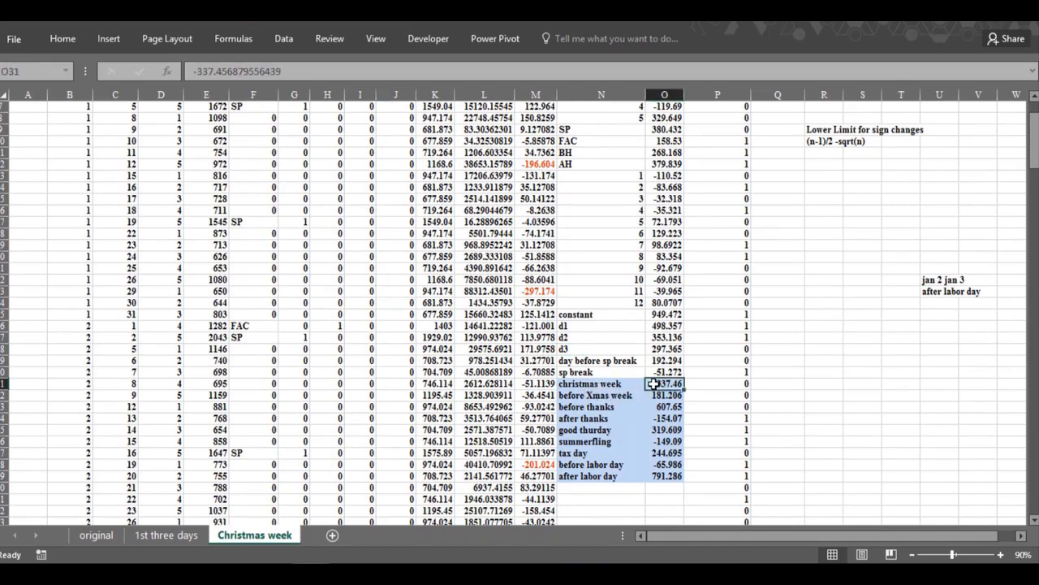
{"action": "key", "text": "Tab"}
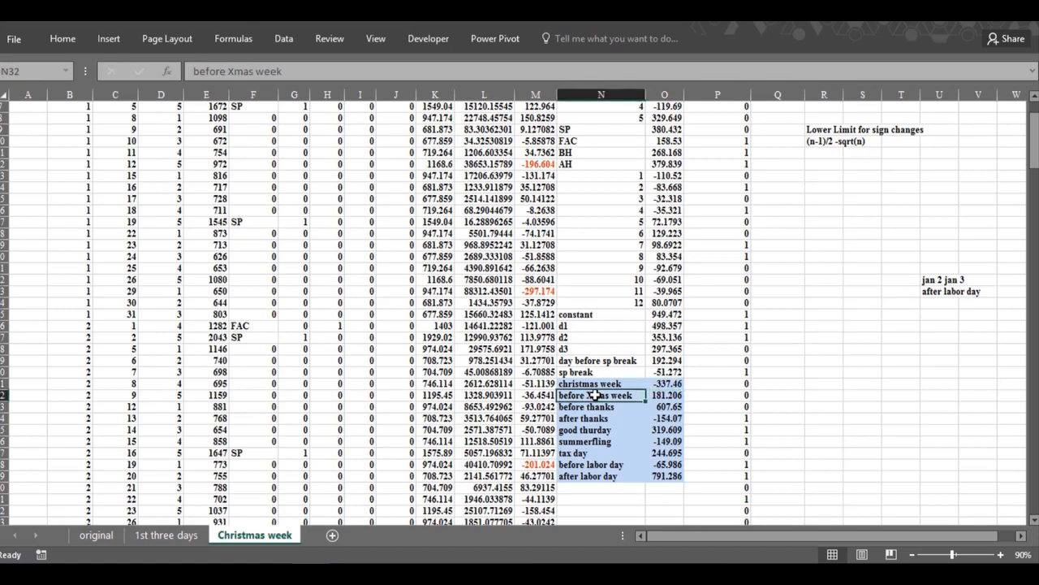
{"action": "key", "text": "shift+Tab"}
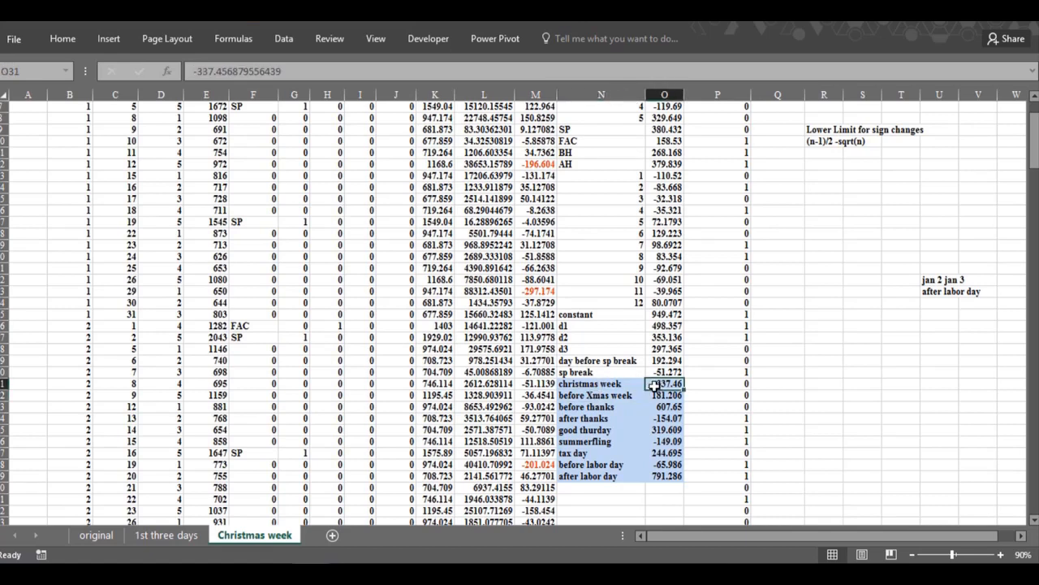
{"action": "key", "text": "Tab"}
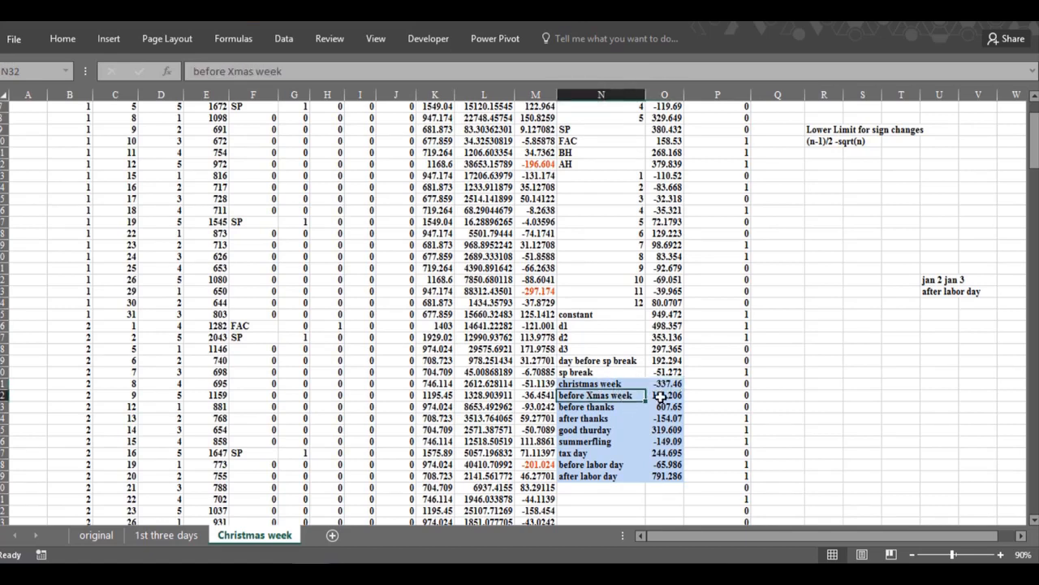
{"action": "key", "text": "Tab"}
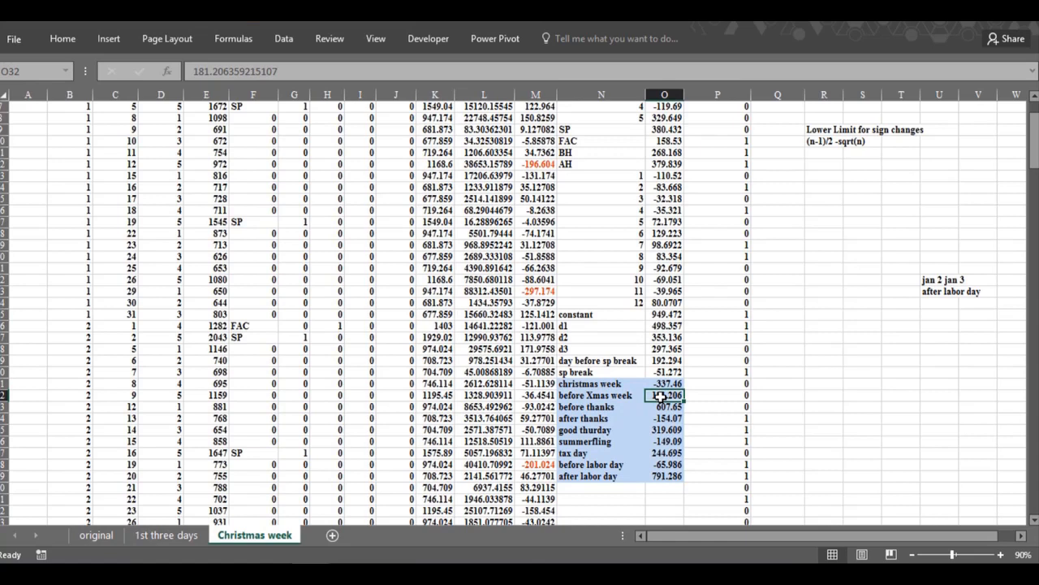
{"action": "key", "text": "shift+Tab"}
Step: Examine the coefficients for the days before and after Thanksgiving in O33 and O34
{"action": "key", "text": "Return"}
{"action": "key", "text": "Tab"}
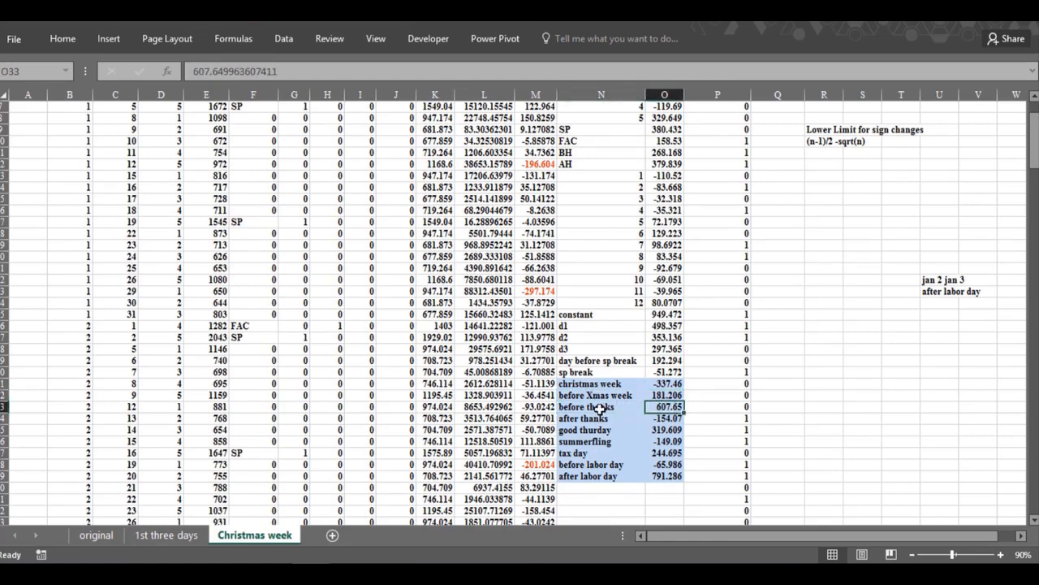
{"action": "key", "text": "shift+Tab"}
{"action": "key", "text": "Tab"}
{"action": "key", "text": "Tab"}
{"action": "key", "text": "Tab"}
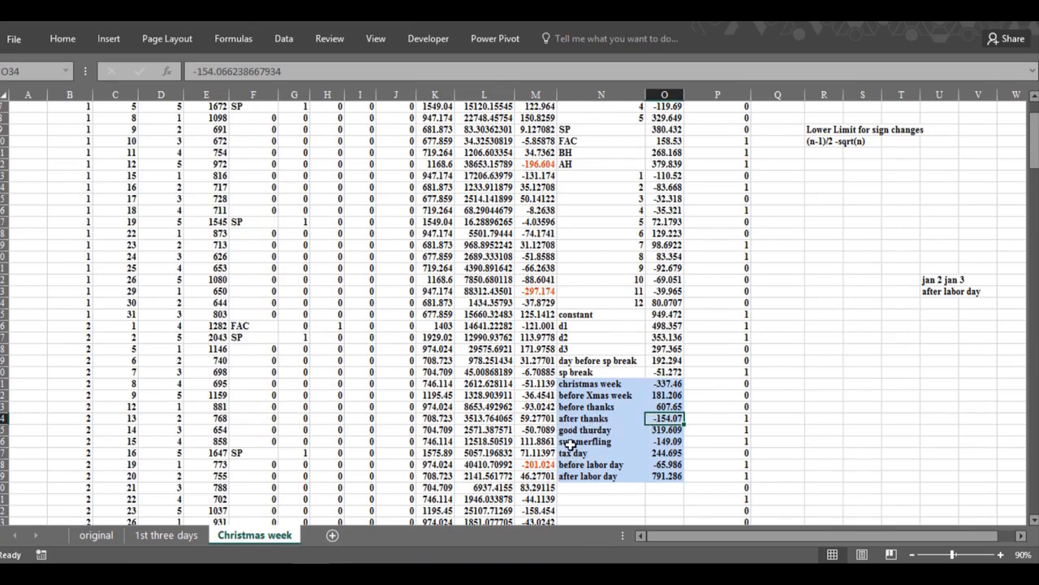
Step: Examine the good thurday, summerfling, tax day, before labor day and after labor day coefficients in O35:O39
{"action": "key", "text": "Return"}
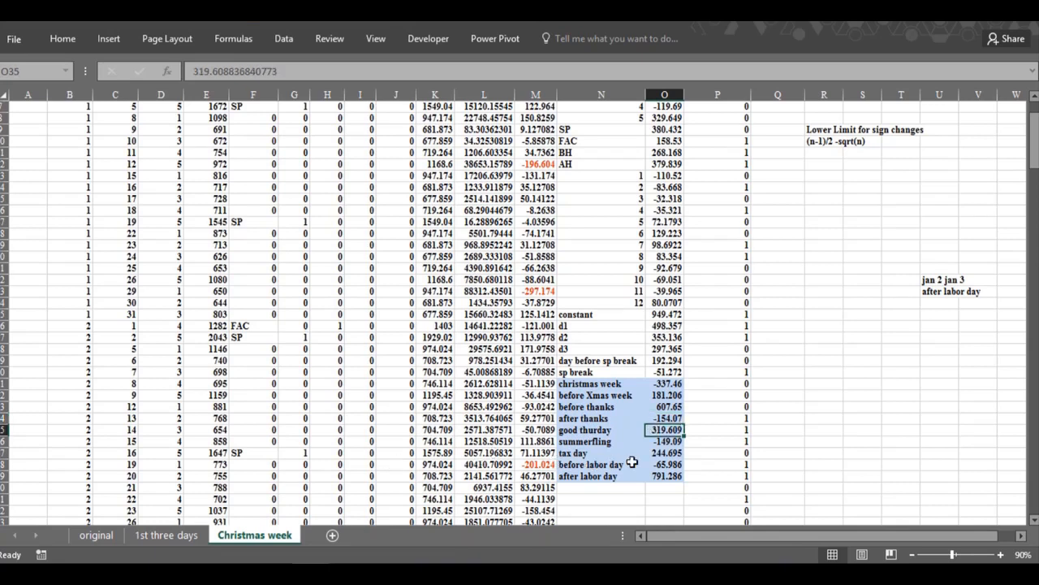
{"action": "key", "text": "Return"}
{"action": "key", "text": "Return"}
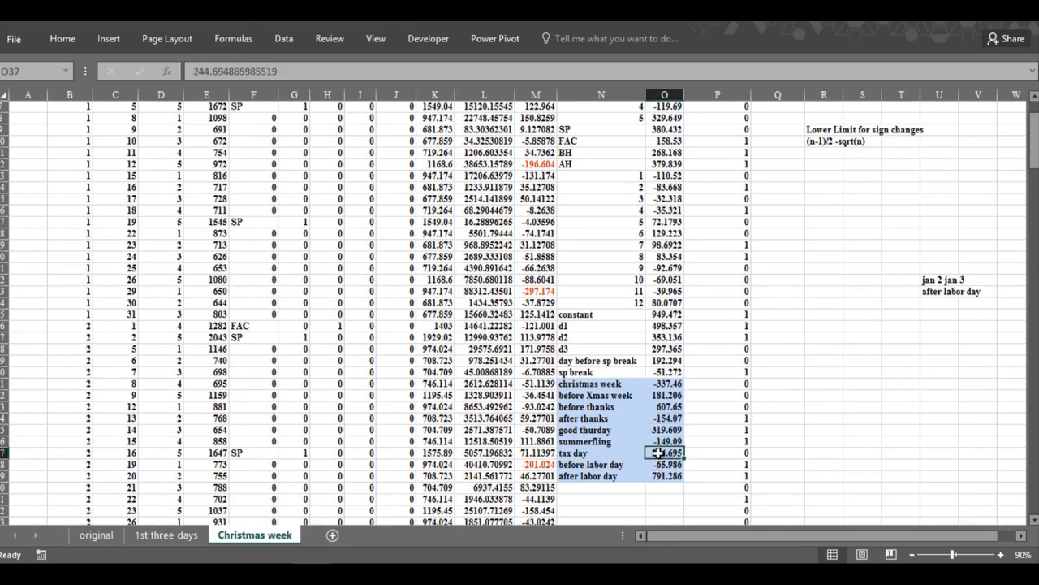
{"action": "key", "text": "shift+Return"}
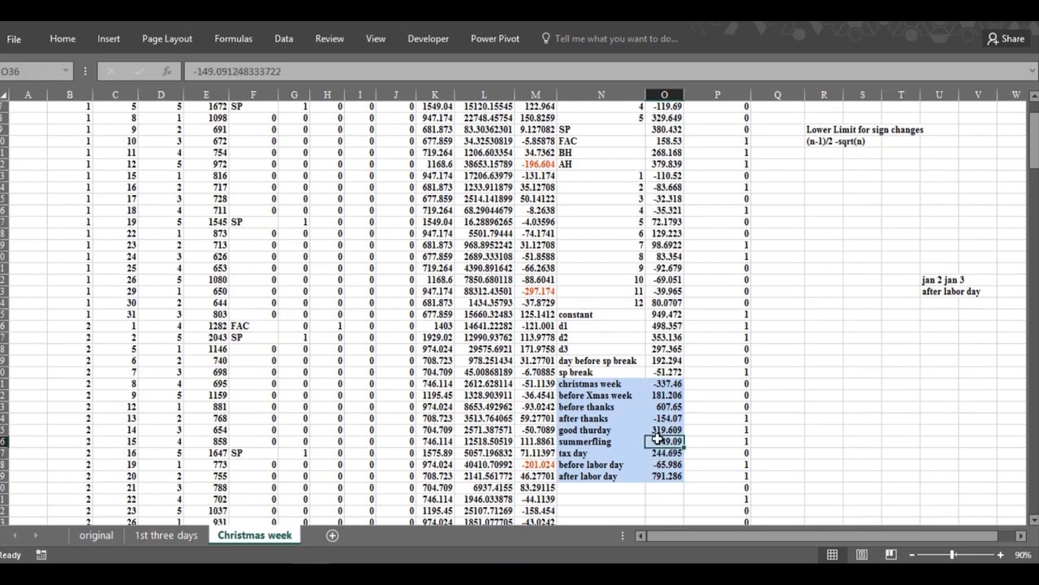
{"action": "key", "text": "Return"}
{"action": "key", "text": "Return"}
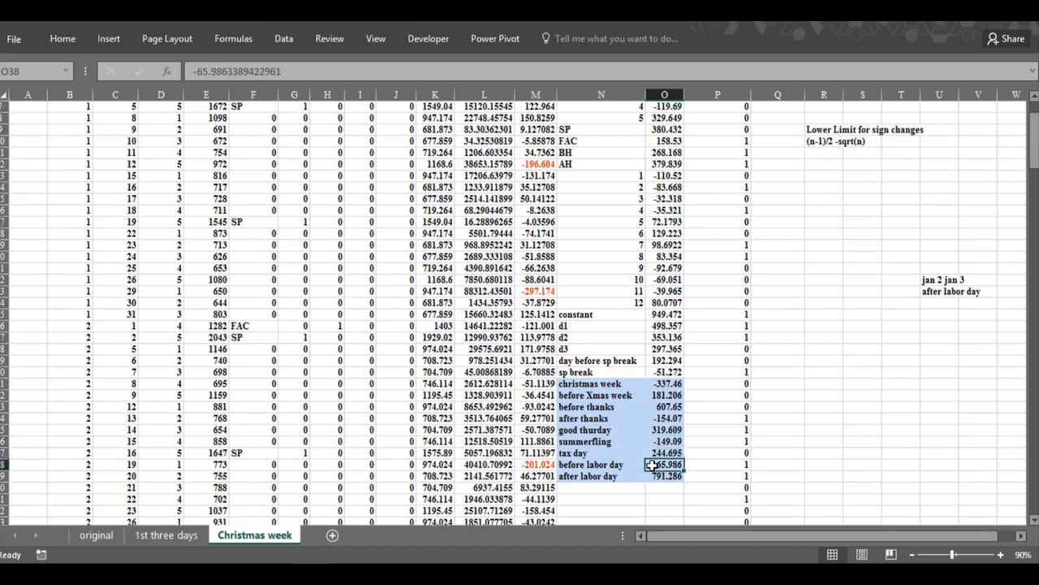
{"action": "key", "text": "Return"}
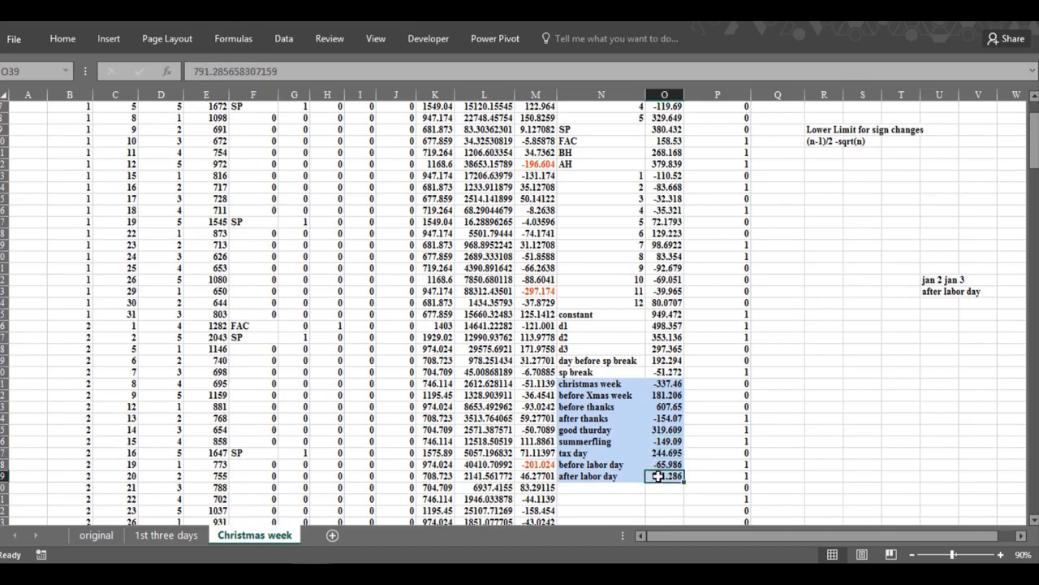
{"action": "key", "text": "shift+Return"}
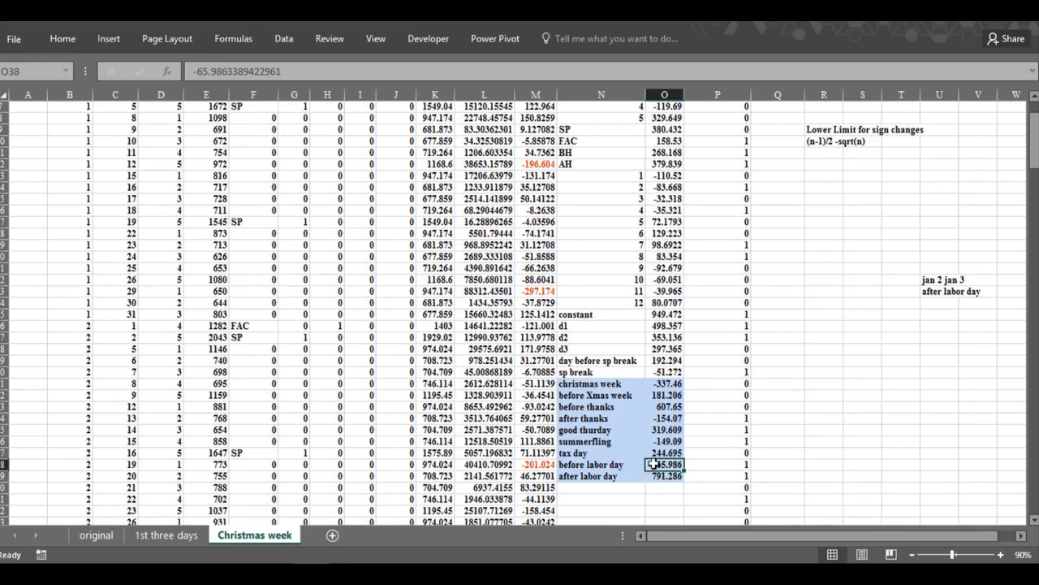
Step: Review the Solver model's changing variable cells and check them against the factor list down to after labor day in O39
{"action": "scroll", "coordinate": [664, 463], "scroll_direction": "up", "scroll_amount": 2}
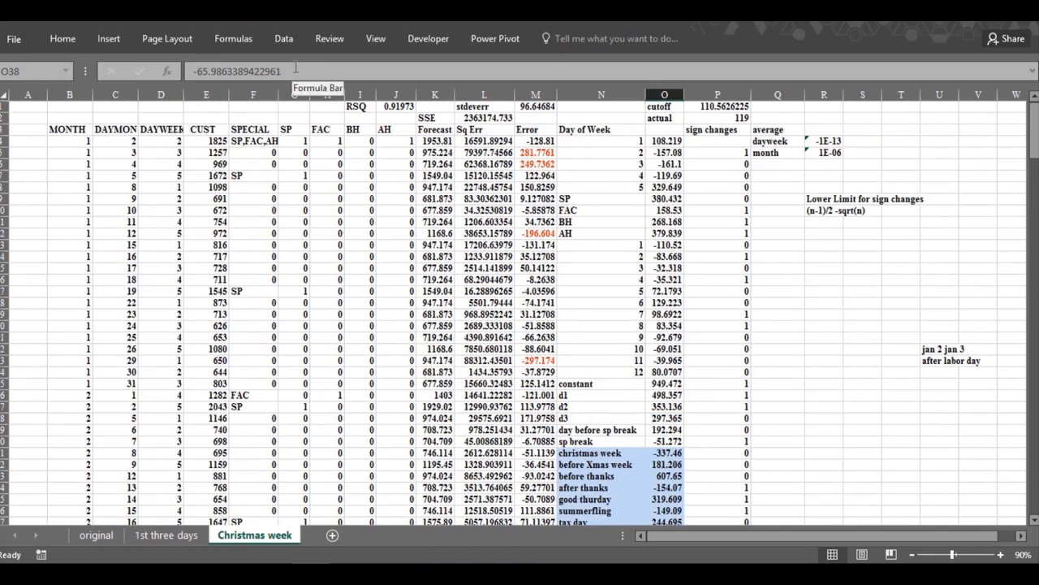
{"action": "left_click", "coordinate": [280, 38]}
{"action": "left_click", "coordinate": [906, 78]}
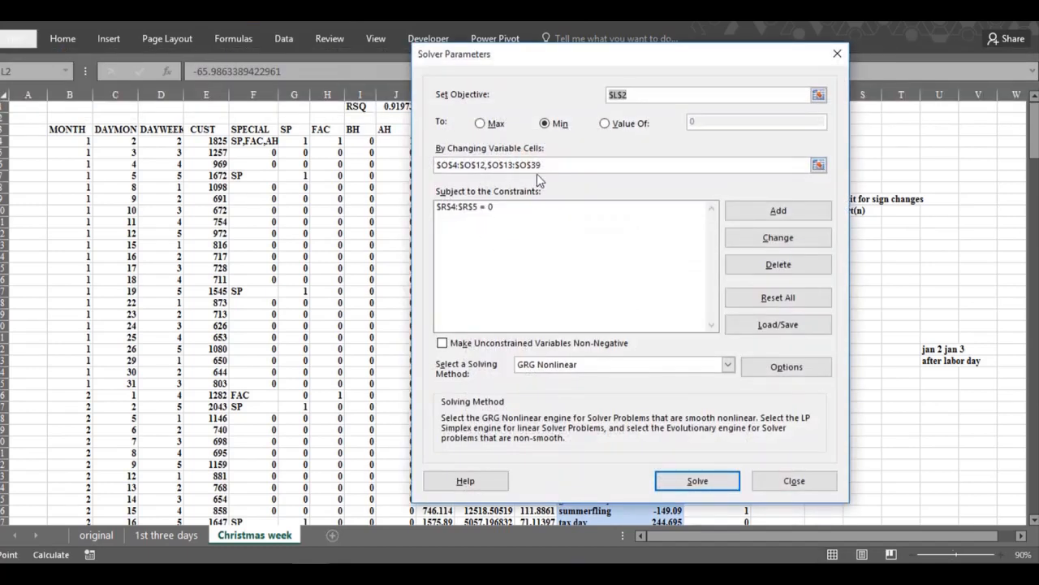
{"action": "left_click", "coordinate": [837, 54]}
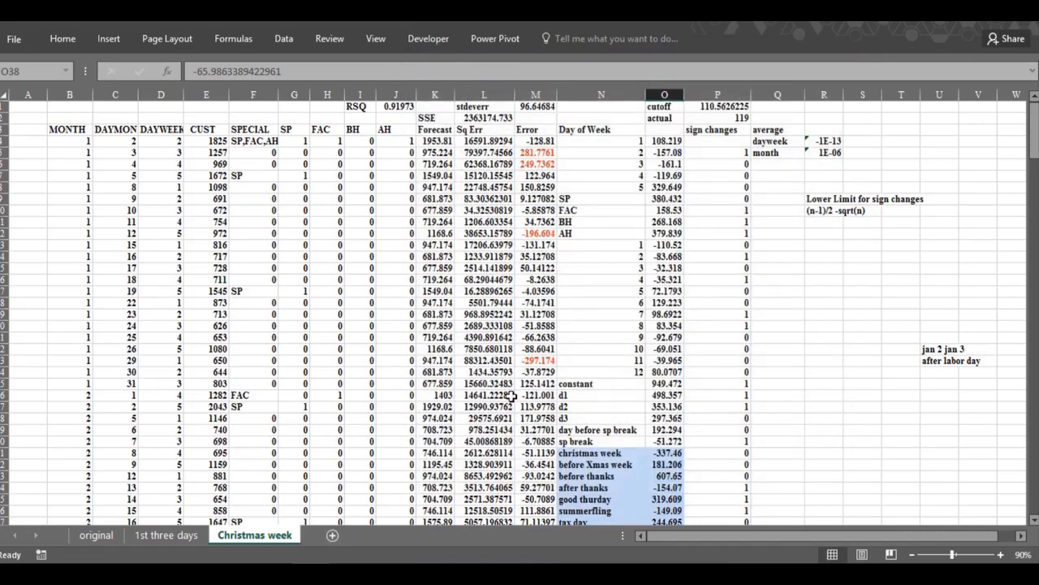
{"action": "scroll", "coordinate": [514, 395], "scroll_direction": "down", "scroll_amount": 3}
{"action": "left_click", "coordinate": [630, 442], "text": "shift"}
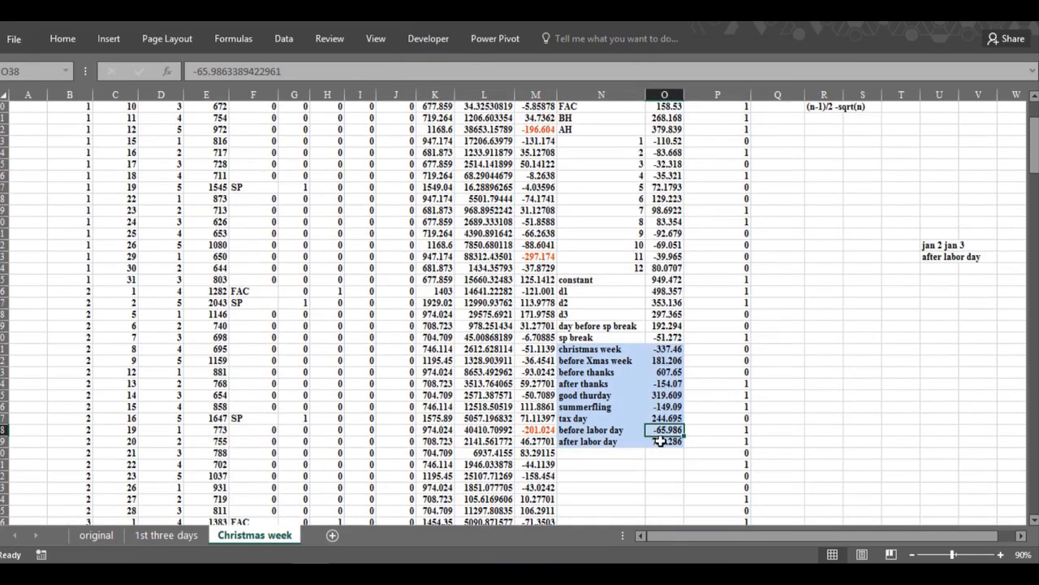
{"action": "key", "text": "Return"}
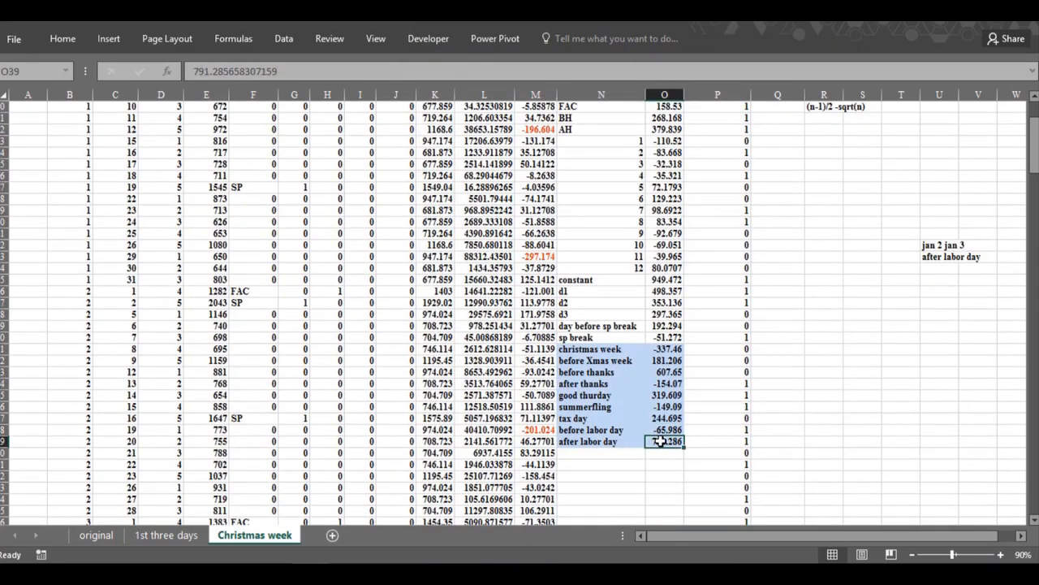
Step: Check the forecast's RSQ in J1 and the standard deviation of the errors in M1
{"action": "scroll", "coordinate": [662, 441], "scroll_direction": "up", "scroll_amount": 3}
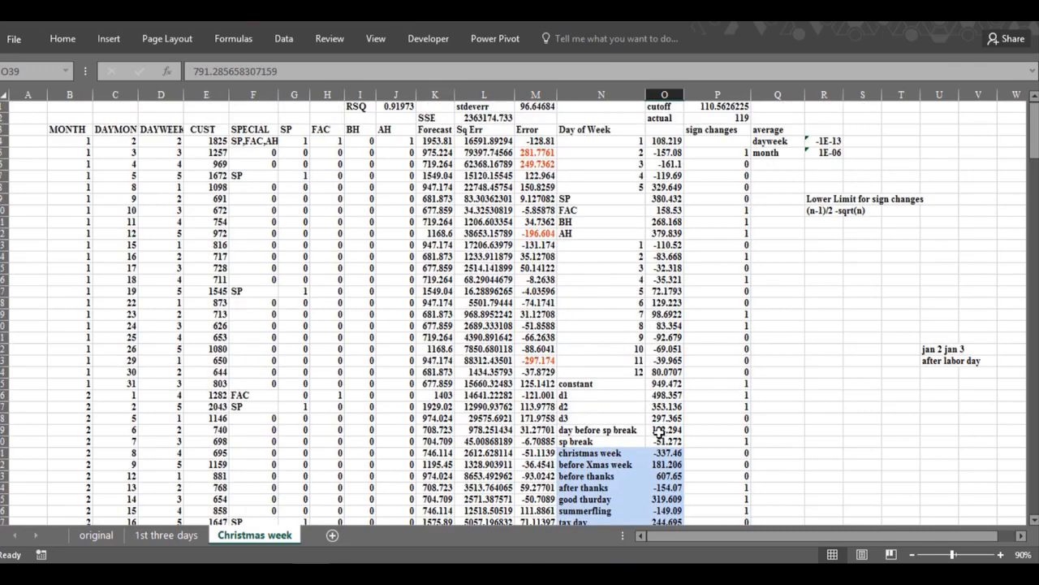
{"action": "left_click", "coordinate": [401, 109]}
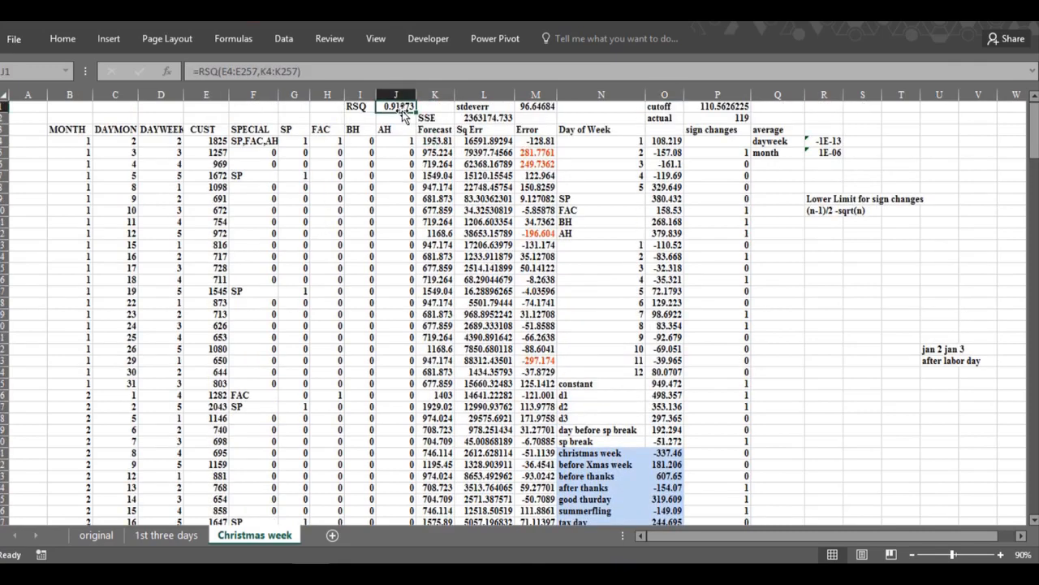
{"action": "left_click", "coordinate": [538, 118]}
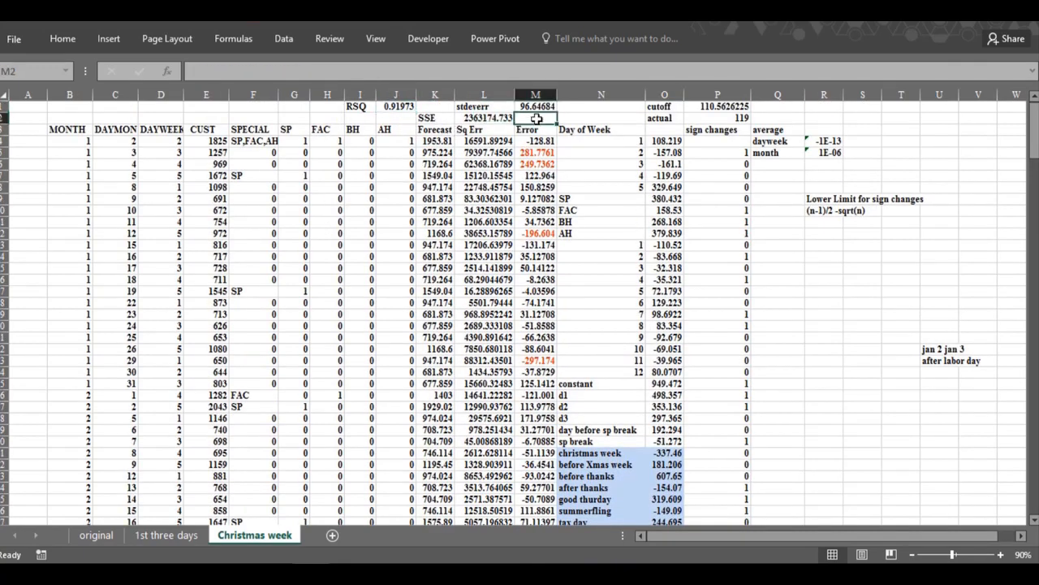
{"action": "left_click", "coordinate": [535, 104]}
{"action": "left_click", "coordinate": [532, 117]}
{"action": "left_click", "coordinate": [533, 106]}
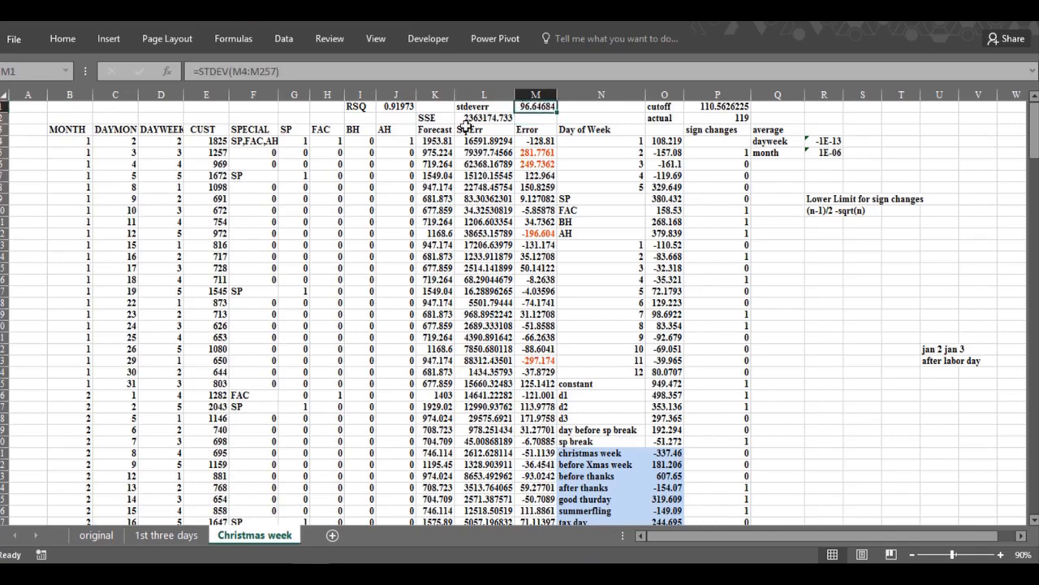
{"action": "left_click", "coordinate": [542, 119]}
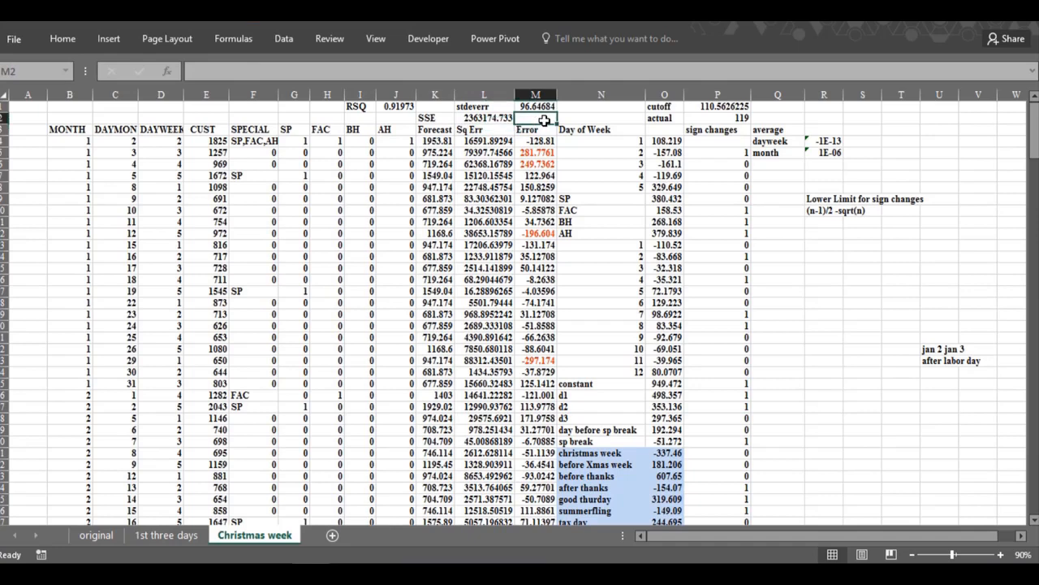
Step: Examine the January and February outlier errors in M5, M6, M12, M23 and M38
{"action": "left_click", "coordinate": [526, 153]}
{"action": "left_click", "coordinate": [526, 164]}
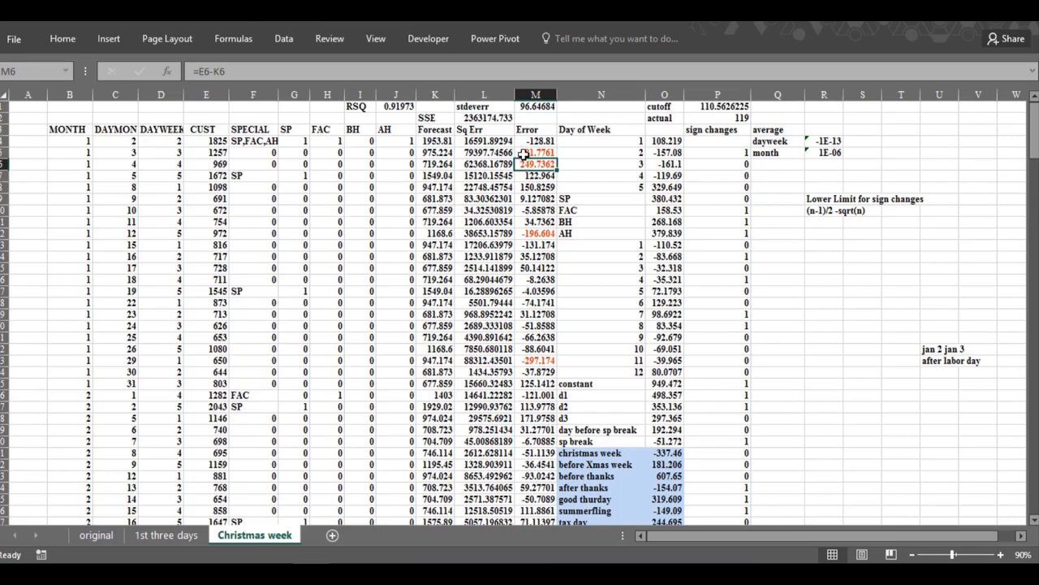
{"action": "scroll", "coordinate": [524, 154], "scroll_direction": "down", "scroll_amount": 1}
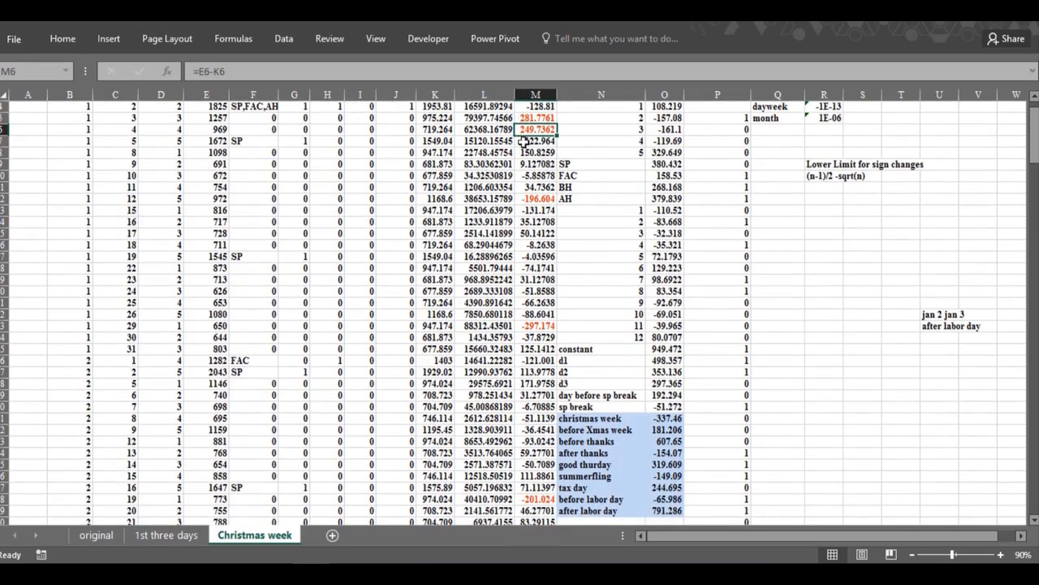
{"action": "left_click", "coordinate": [530, 199]}
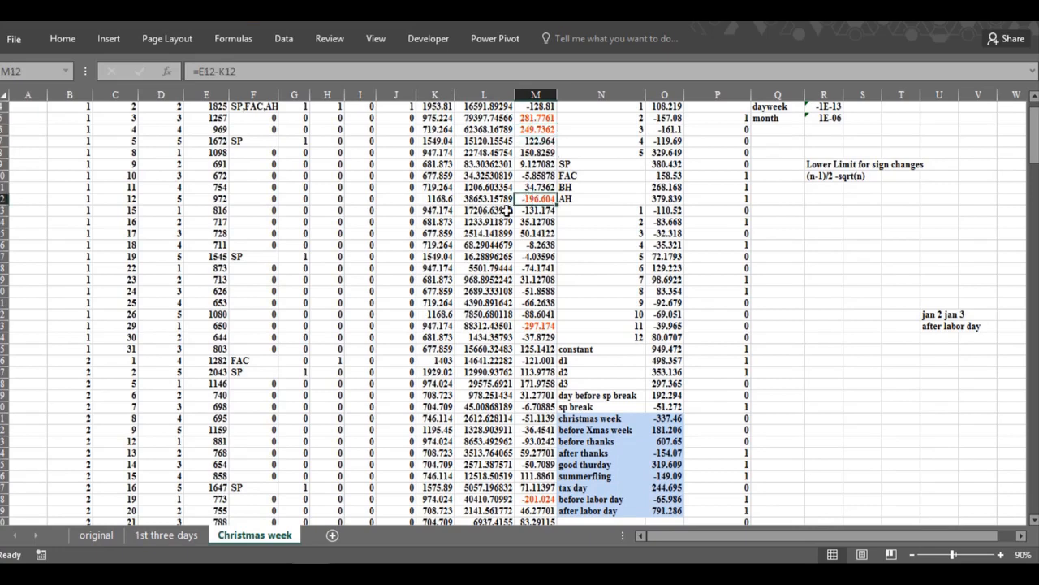
{"action": "left_click", "coordinate": [522, 326]}
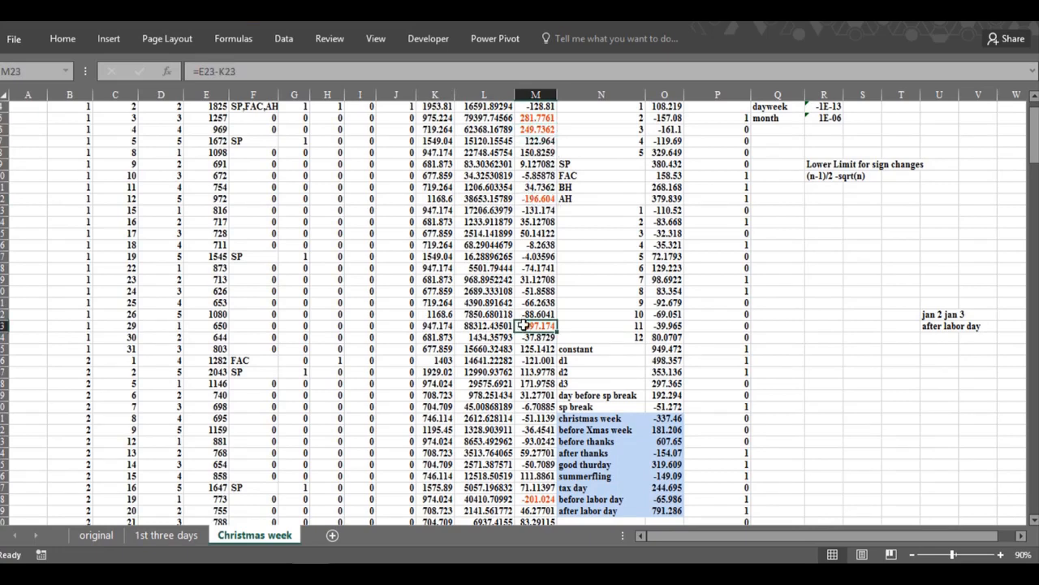
{"action": "scroll", "coordinate": [523, 327], "scroll_direction": "down", "scroll_amount": 3}
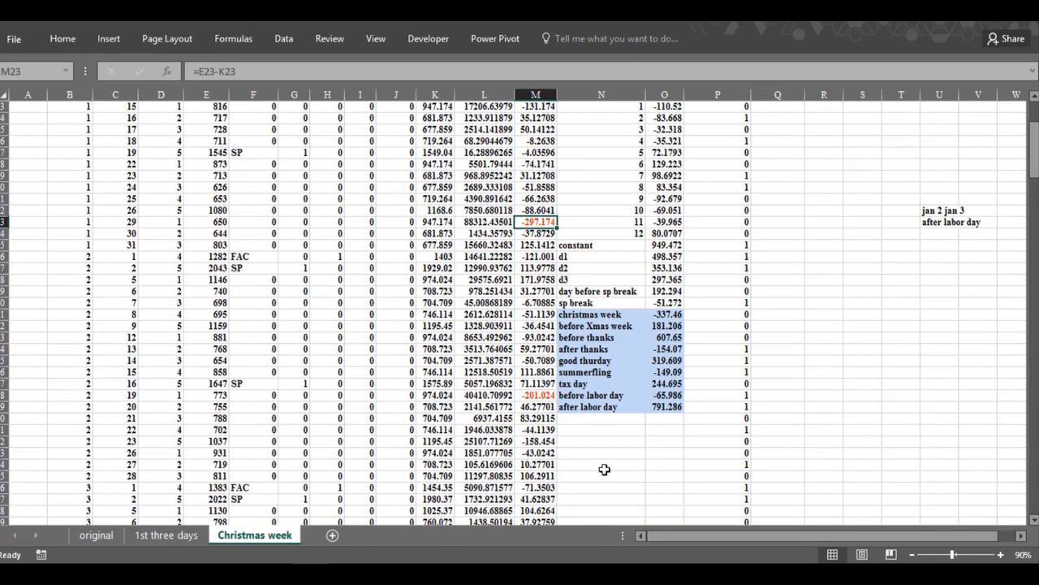
{"action": "left_click", "coordinate": [534, 396]}
{"action": "scroll", "coordinate": [530, 411], "scroll_direction": "down", "scroll_amount": 1}
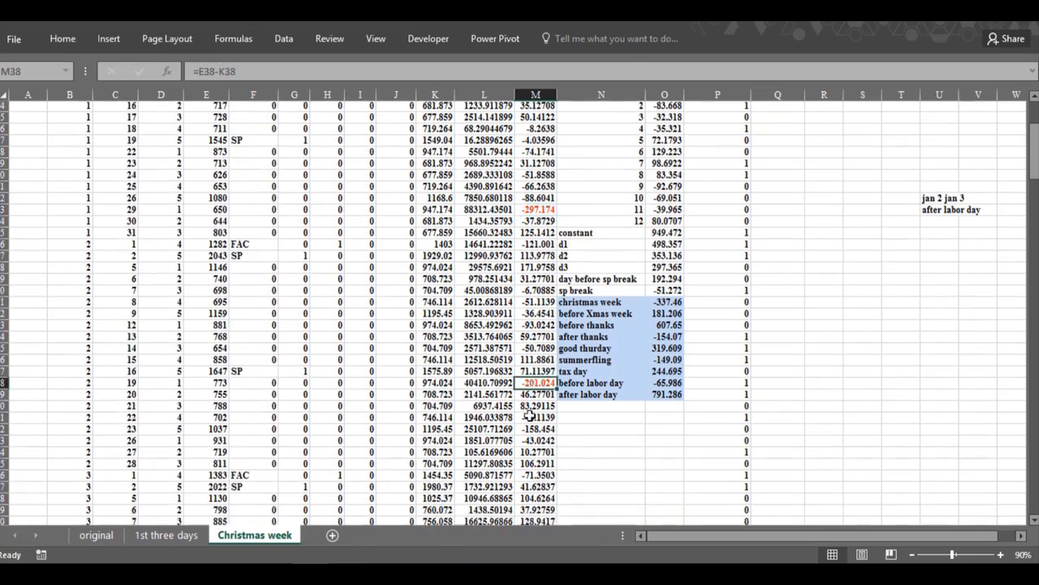
Step: Examine the May 7 and May 15 outlier errors in M93 and M99
{"action": "scroll", "coordinate": [530, 416], "scroll_direction": "down", "scroll_amount": 16}
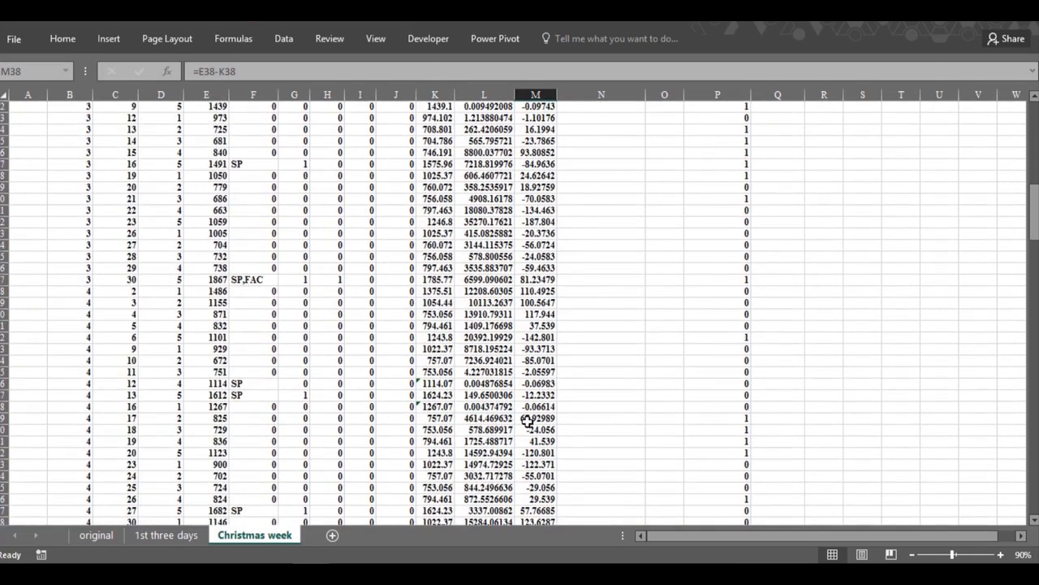
{"action": "scroll", "coordinate": [528, 420], "scroll_direction": "down", "scroll_amount": 3}
{"action": "left_click", "coordinate": [529, 476]}
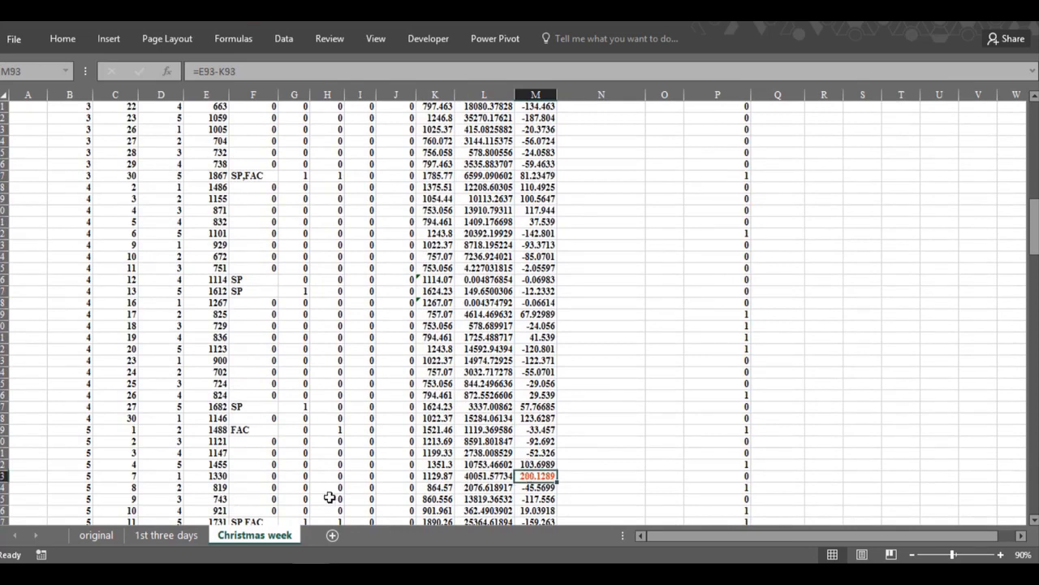
{"action": "scroll", "coordinate": [524, 481], "scroll_direction": "down", "scroll_amount": 1}
{"action": "scroll", "coordinate": [524, 480], "scroll_direction": "down", "scroll_amount": 2}
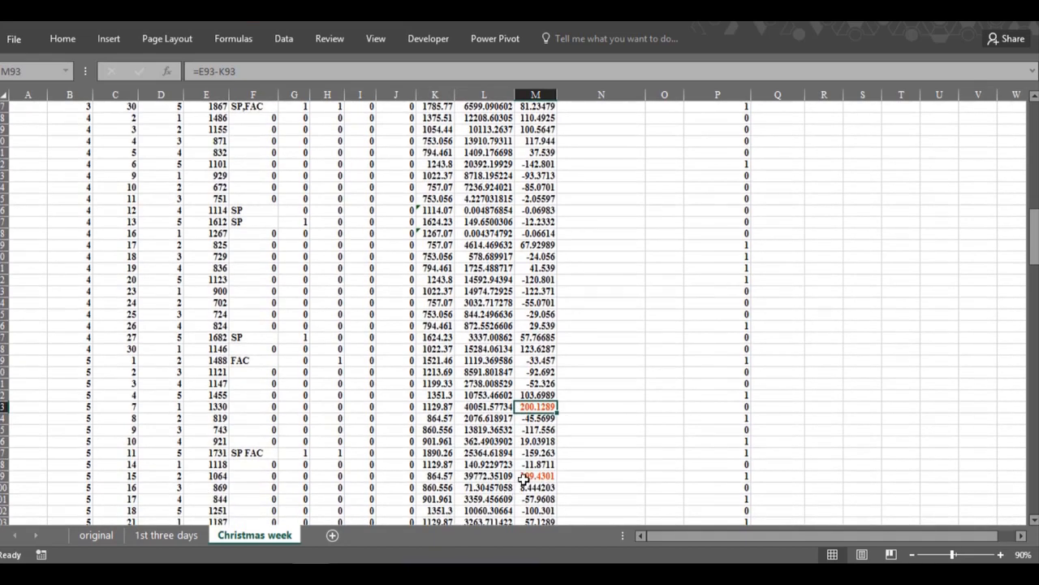
{"action": "left_click", "coordinate": [524, 476]}
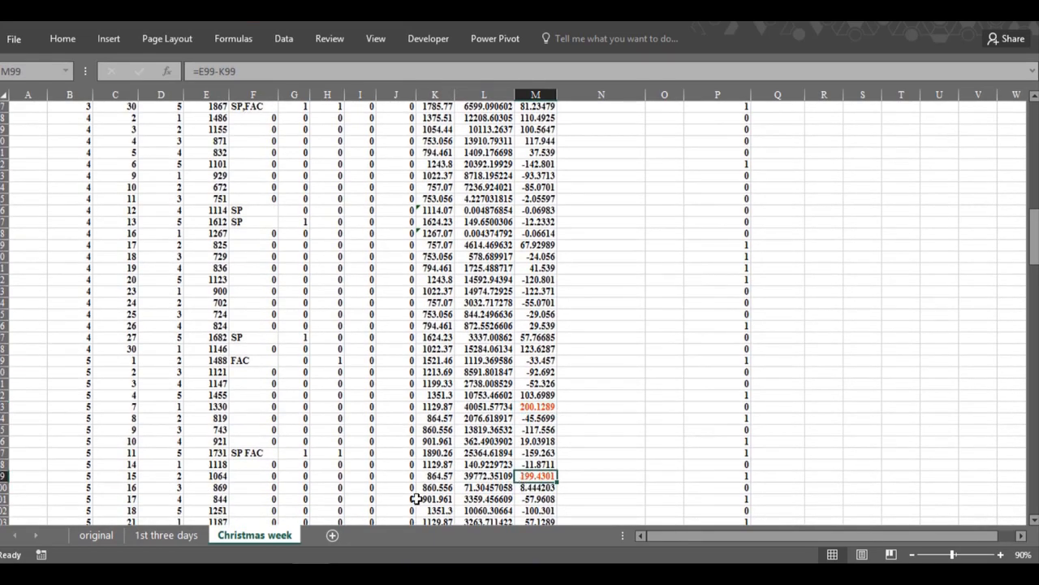
Step: Inspect the June 4 outlier in M112 and compare its date with the preceding day in C111
{"action": "scroll", "coordinate": [532, 487], "scroll_direction": "down", "scroll_amount": 4}
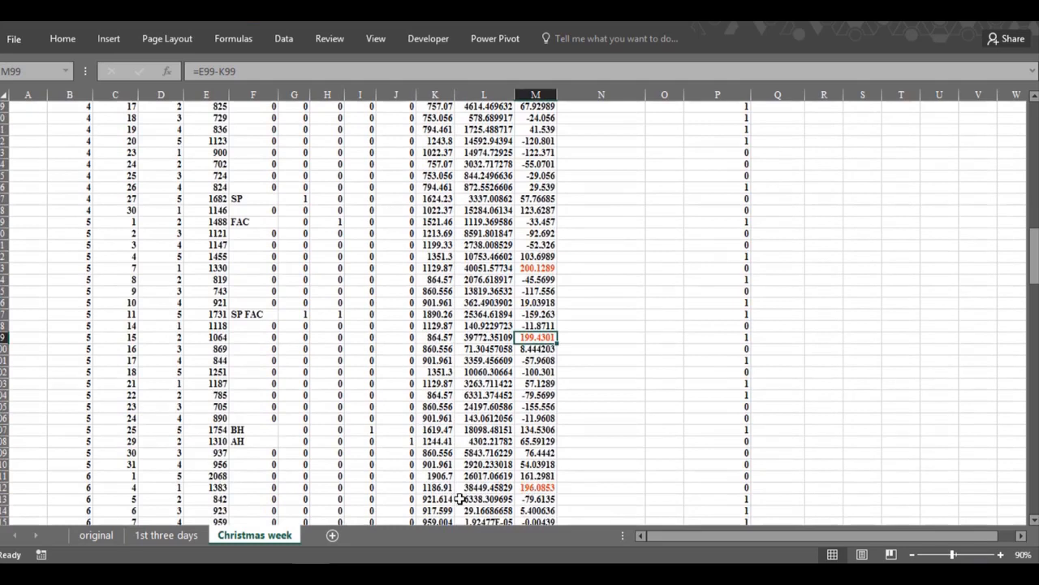
{"action": "left_click", "coordinate": [524, 488]}
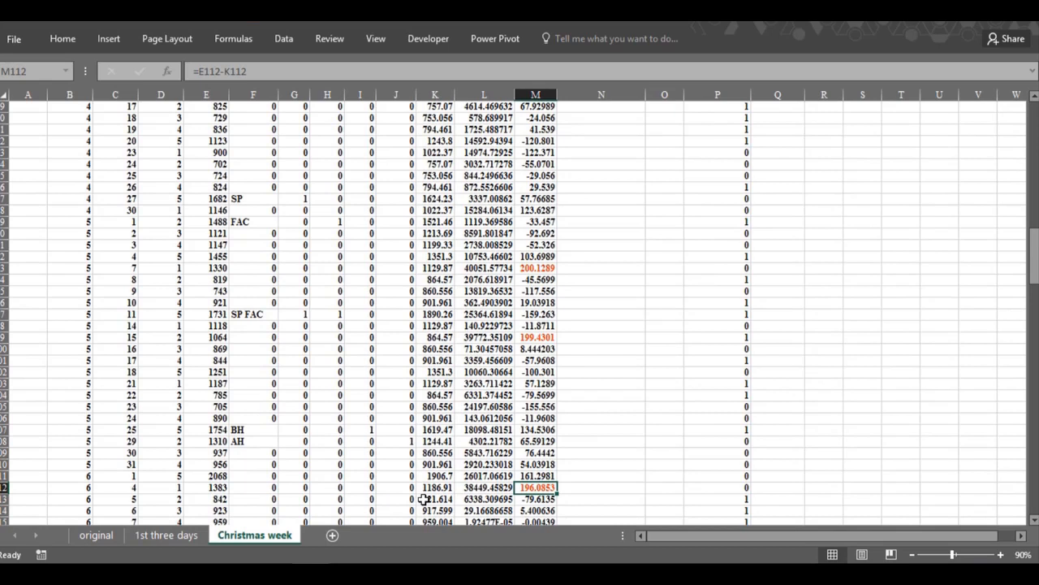
{"action": "left_click", "coordinate": [115, 487]}
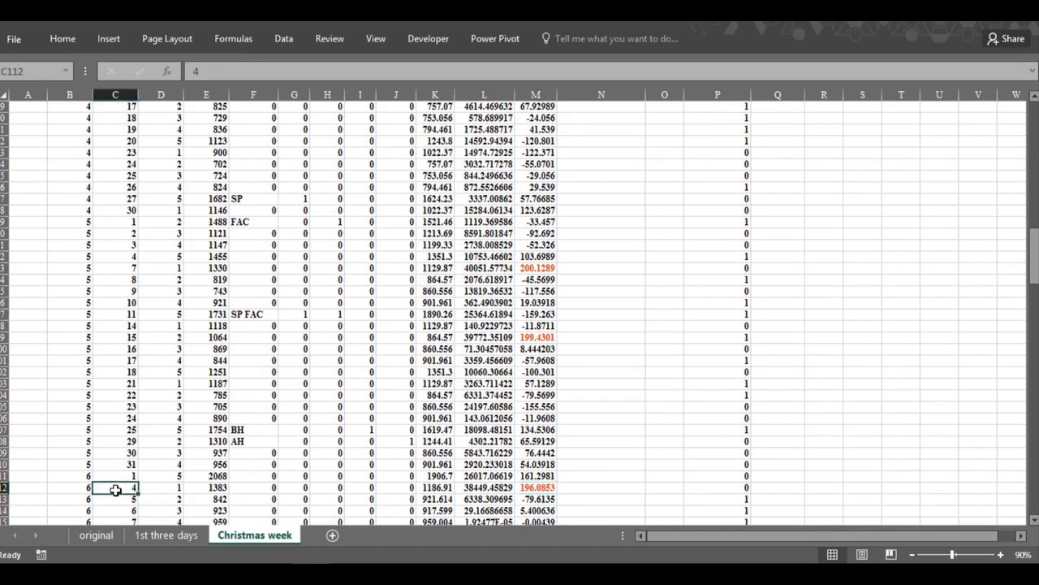
{"action": "left_click", "coordinate": [114, 479]}
{"action": "left_click", "coordinate": [114, 487]}
{"action": "left_click", "coordinate": [120, 475]}
{"action": "left_click", "coordinate": [118, 485]}
{"action": "left_click", "coordinate": [122, 476]}
{"action": "left_click", "coordinate": [542, 487]}
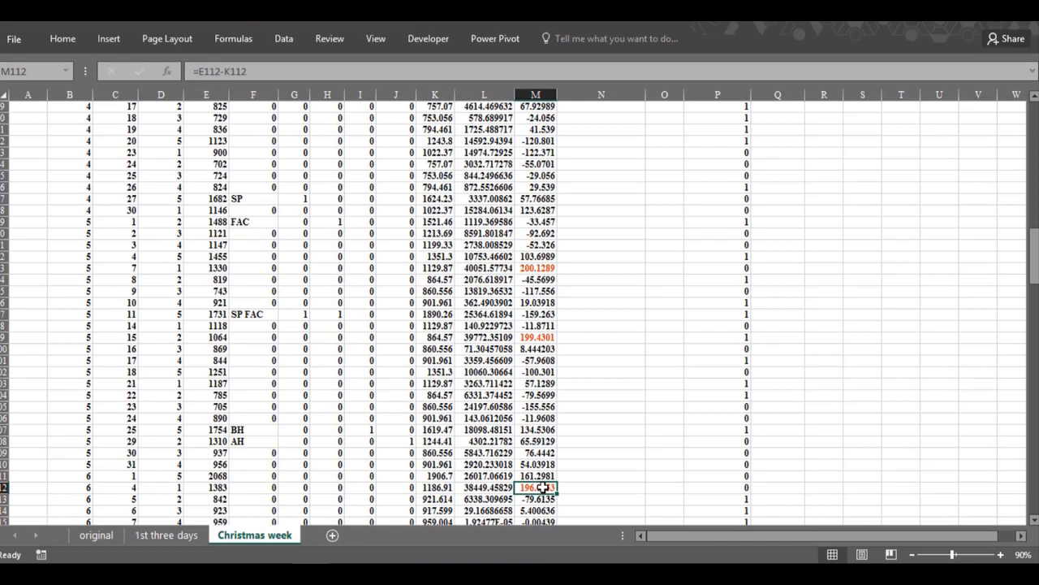
Step: Examine the June 29 and August 31 outlier errors in M130 and M174
{"action": "scroll", "coordinate": [542, 488], "scroll_direction": "down", "scroll_amount": 6}
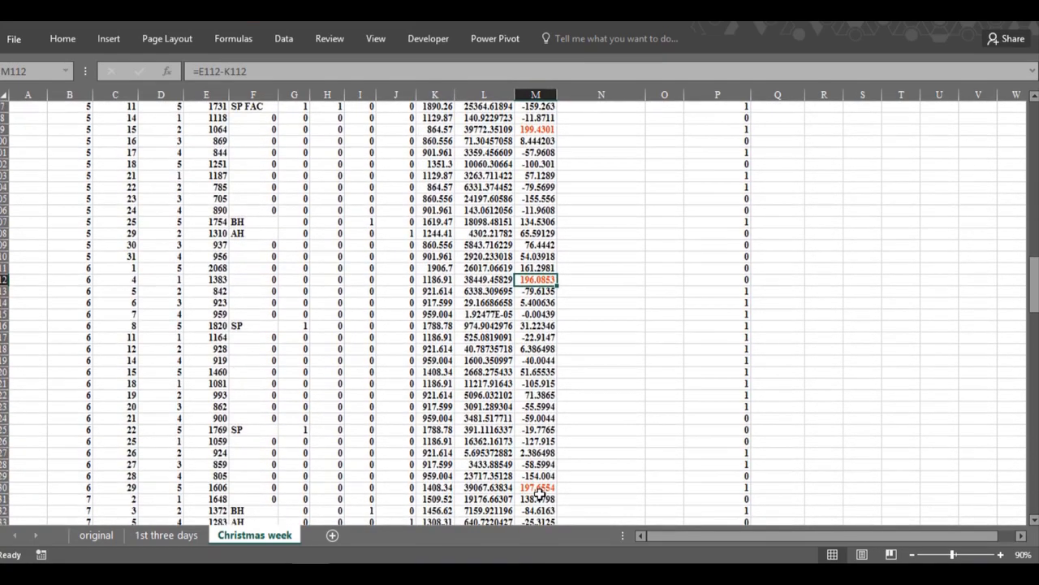
{"action": "left_click", "coordinate": [538, 489]}
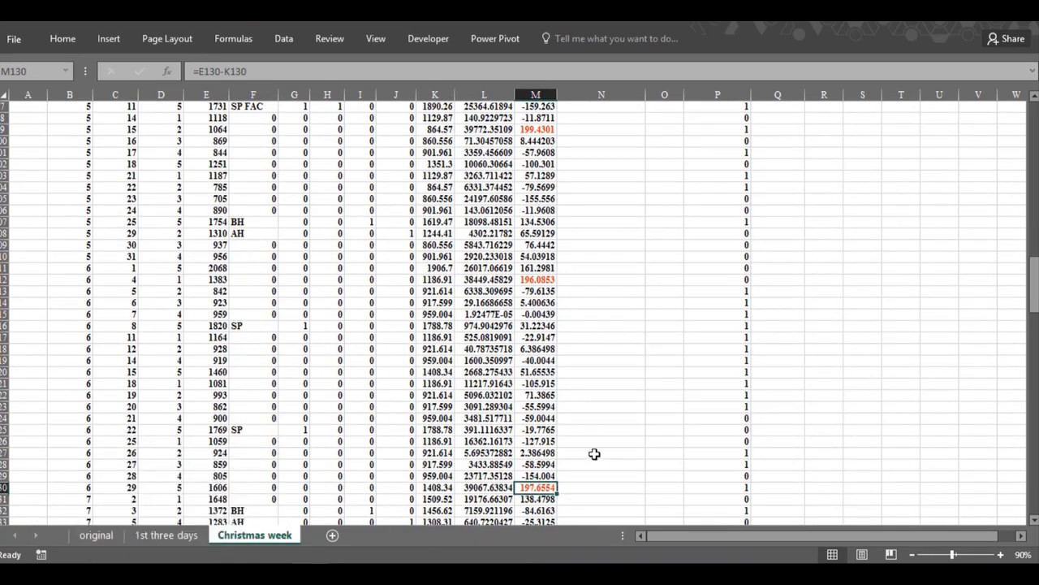
{"action": "scroll", "coordinate": [597, 463], "scroll_direction": "down", "scroll_amount": 1}
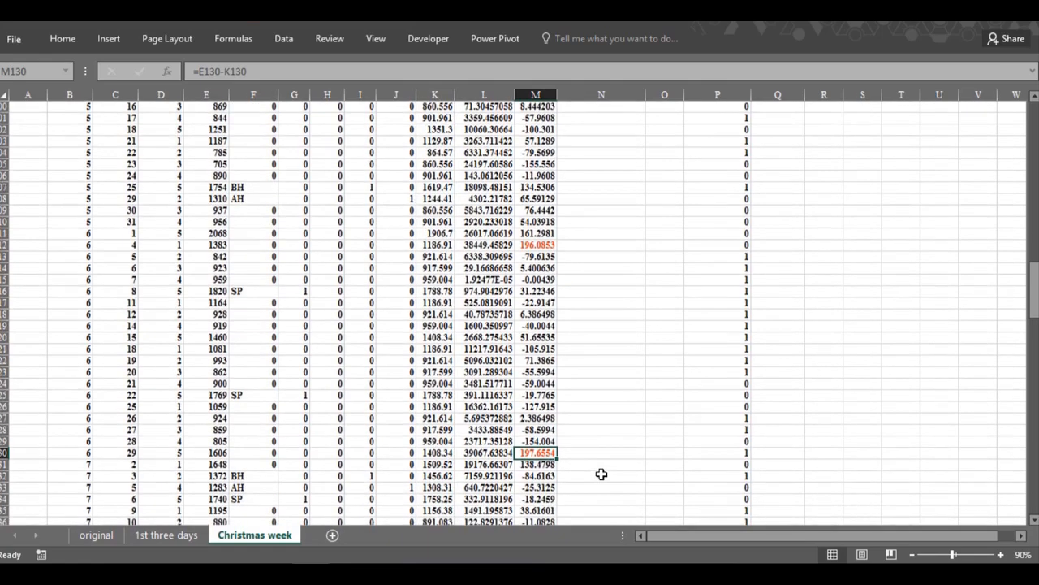
{"action": "scroll", "coordinate": [601, 474], "scroll_direction": "down", "scroll_amount": 6}
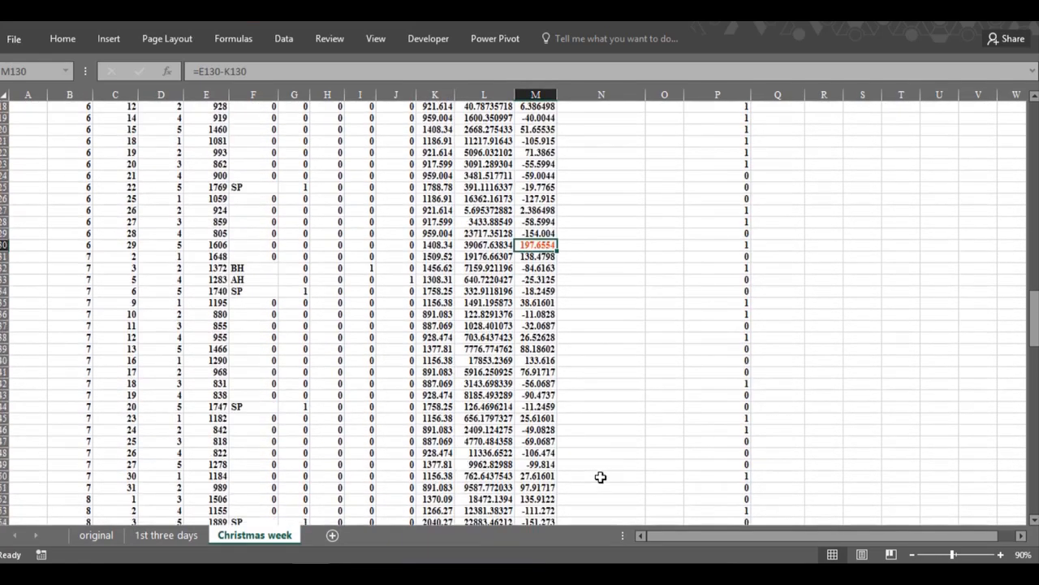
{"action": "scroll", "coordinate": [600, 476], "scroll_direction": "down", "scroll_amount": 8}
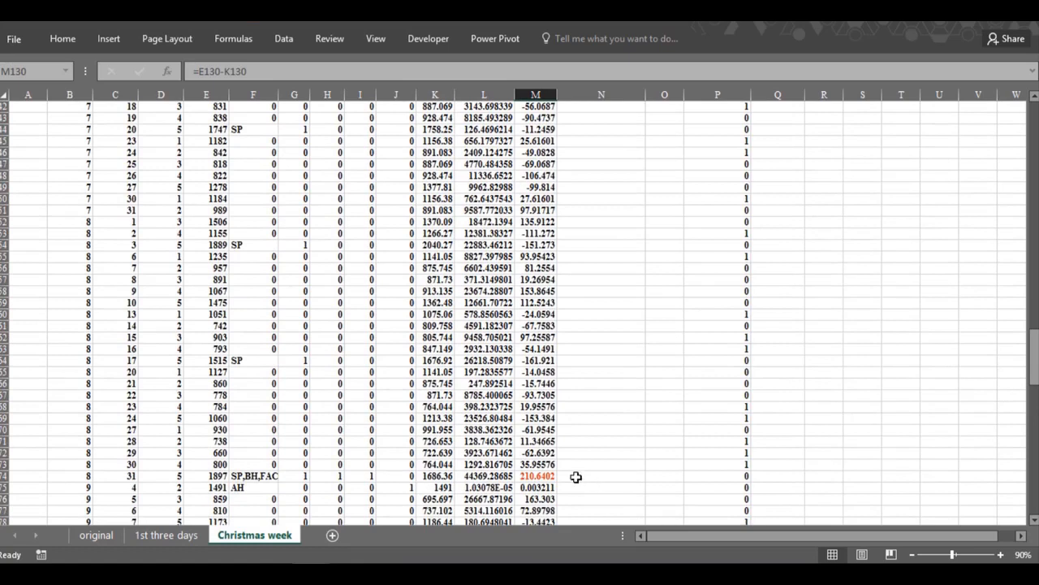
{"action": "left_click", "coordinate": [523, 477]}
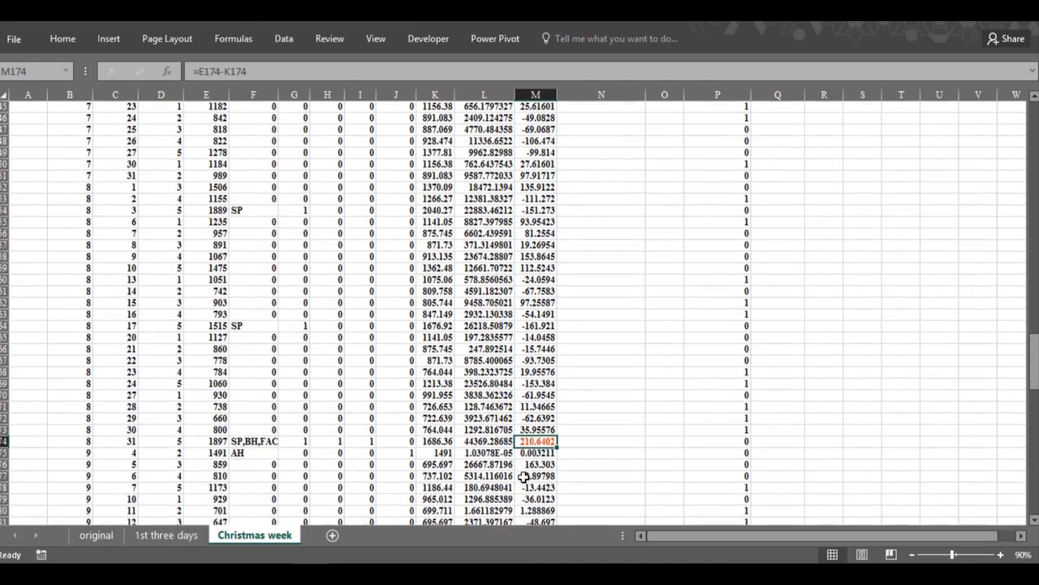
Step: Examine the September 18 and September 28 outlier errors in M185 and M193
{"action": "scroll", "coordinate": [524, 487], "scroll_direction": "down", "scroll_amount": 3}
{"action": "left_click", "coordinate": [525, 497]}
{"action": "scroll", "coordinate": [520, 499], "scroll_direction": "down", "scroll_amount": 4}
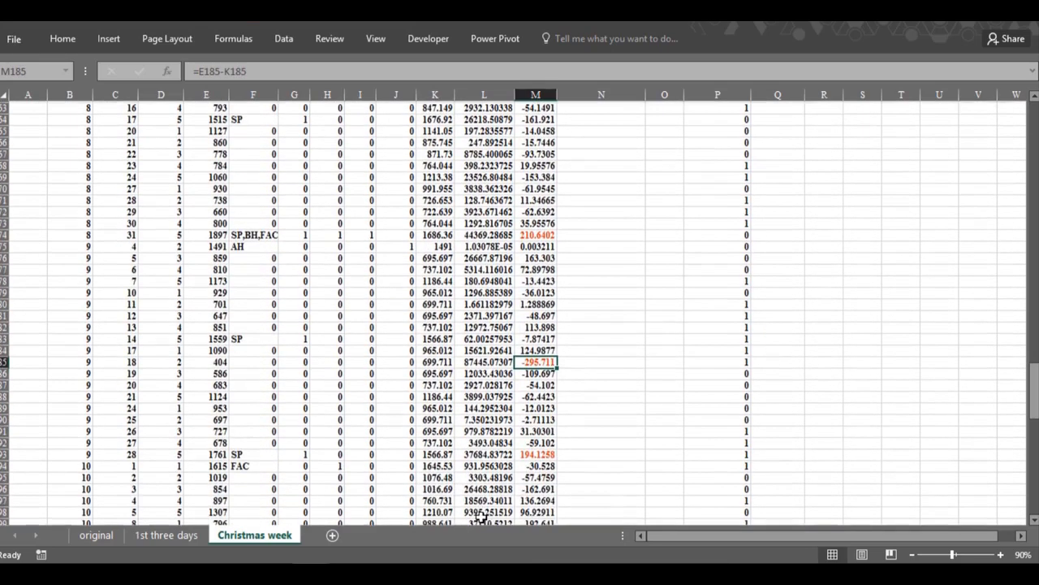
{"action": "left_click", "coordinate": [520, 453]}
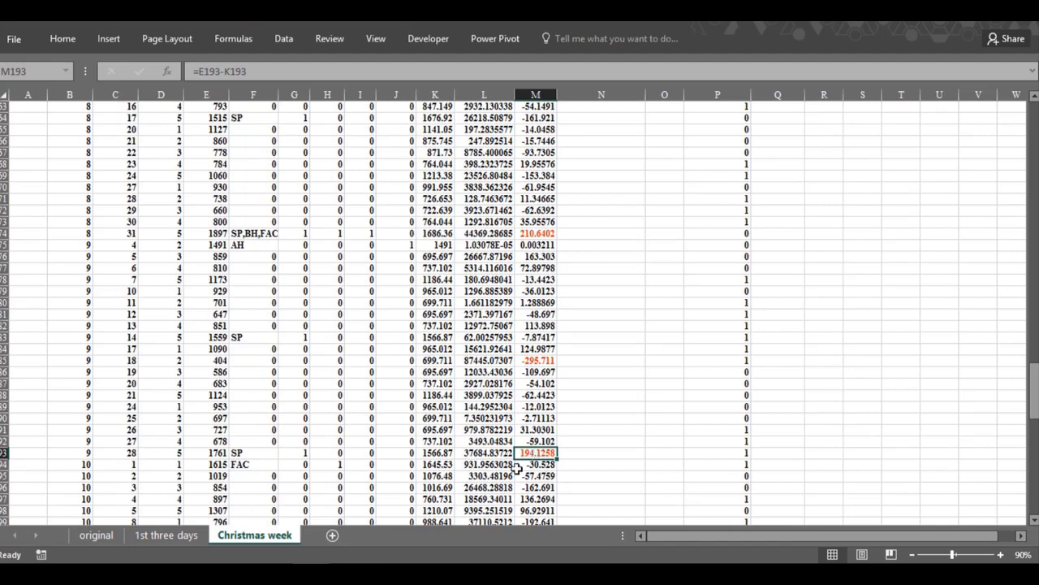
Step: Check the October to December errors for remaining outliers, inspecting the November 30 error in M237
{"action": "scroll", "coordinate": [517, 470], "scroll_direction": "down", "scroll_amount": 6}
{"action": "scroll", "coordinate": [510, 486], "scroll_direction": "down", "scroll_amount": 4}
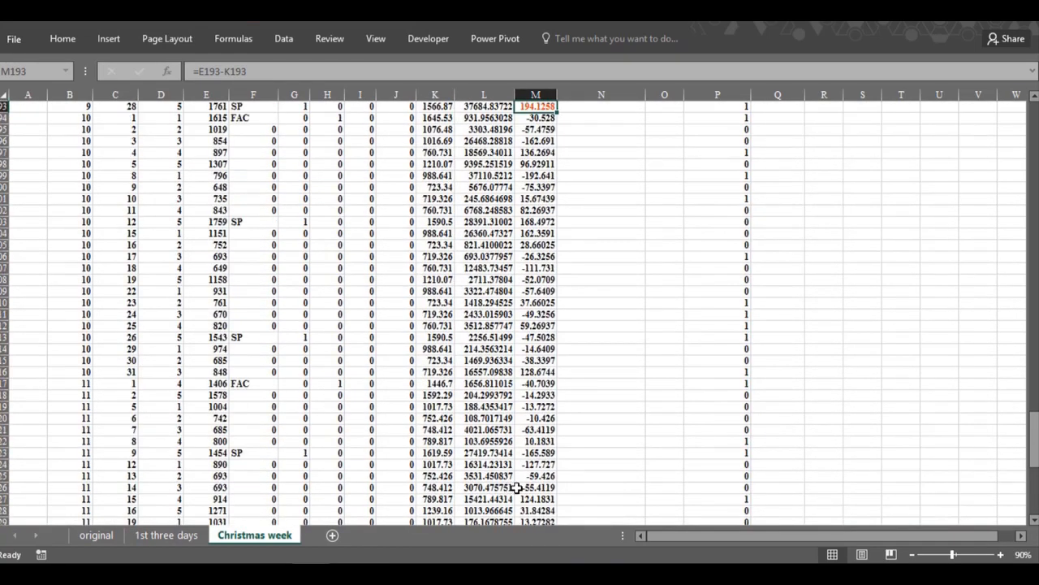
{"action": "scroll", "coordinate": [507, 487], "scroll_direction": "down", "scroll_amount": 3}
{"action": "scroll", "coordinate": [505, 491], "scroll_direction": "down", "scroll_amount": 2}
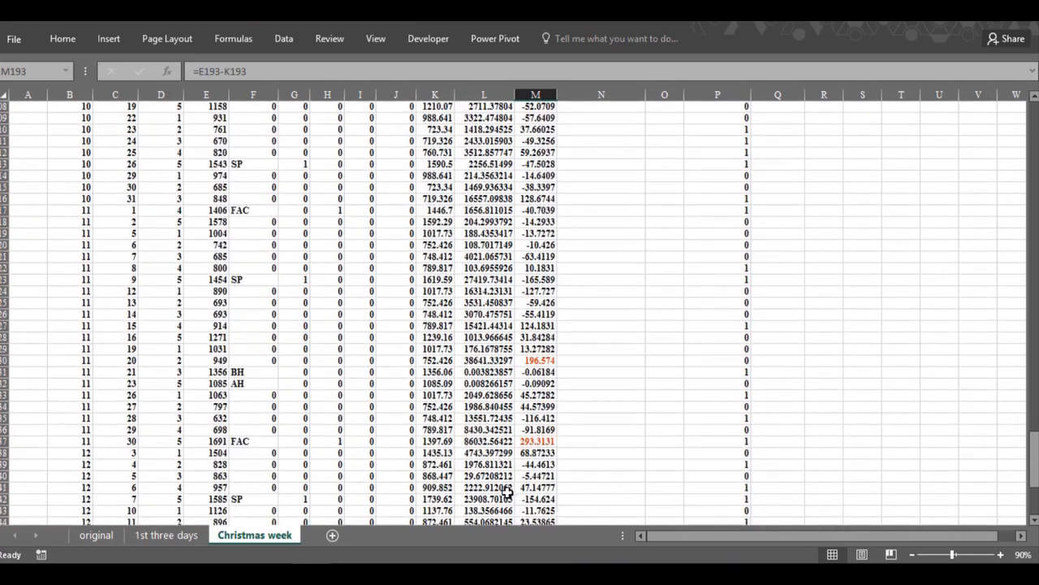
{"action": "left_click", "coordinate": [528, 442]}
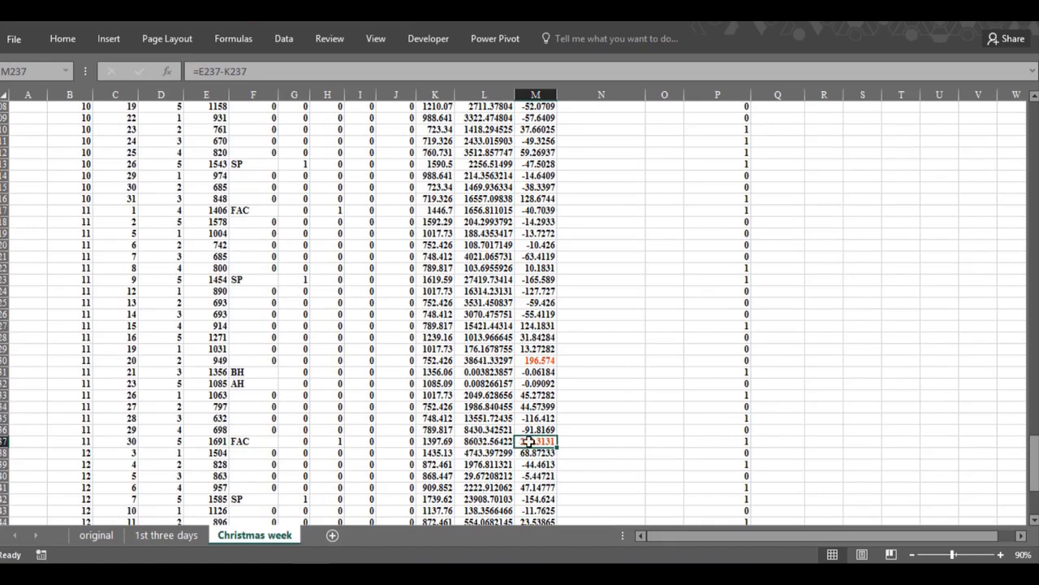
{"action": "scroll", "coordinate": [527, 441], "scroll_direction": "down", "scroll_amount": 2}
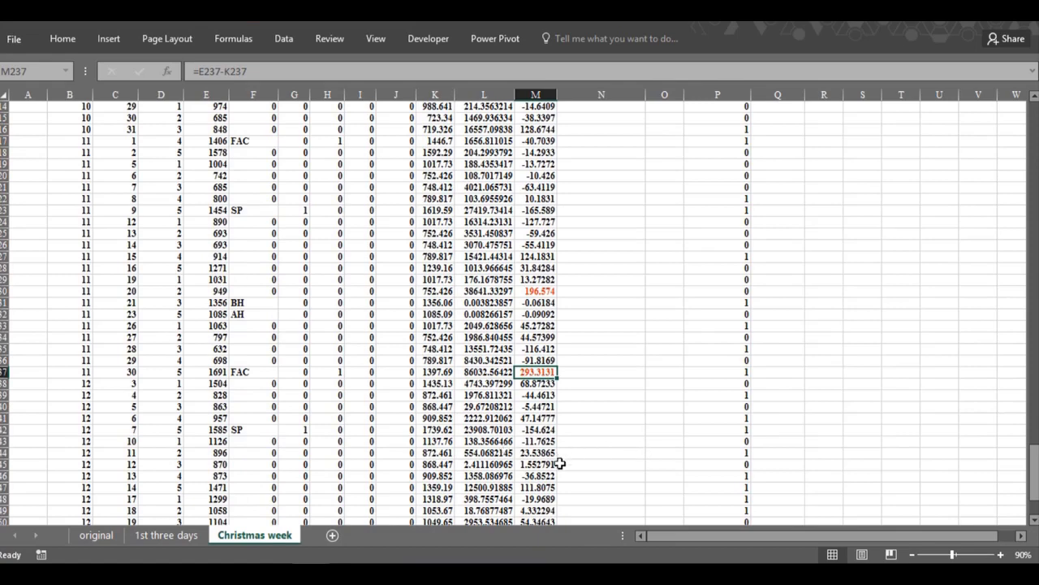
{"action": "scroll", "coordinate": [560, 463], "scroll_direction": "down", "scroll_amount": 2}
Step: Return to the start of the sheet and review the sign changes column against the lower limit rule (n-1)/2 - sqrt(n)
{"action": "scroll", "coordinate": [541, 430], "scroll_direction": "up", "scroll_amount": 6}
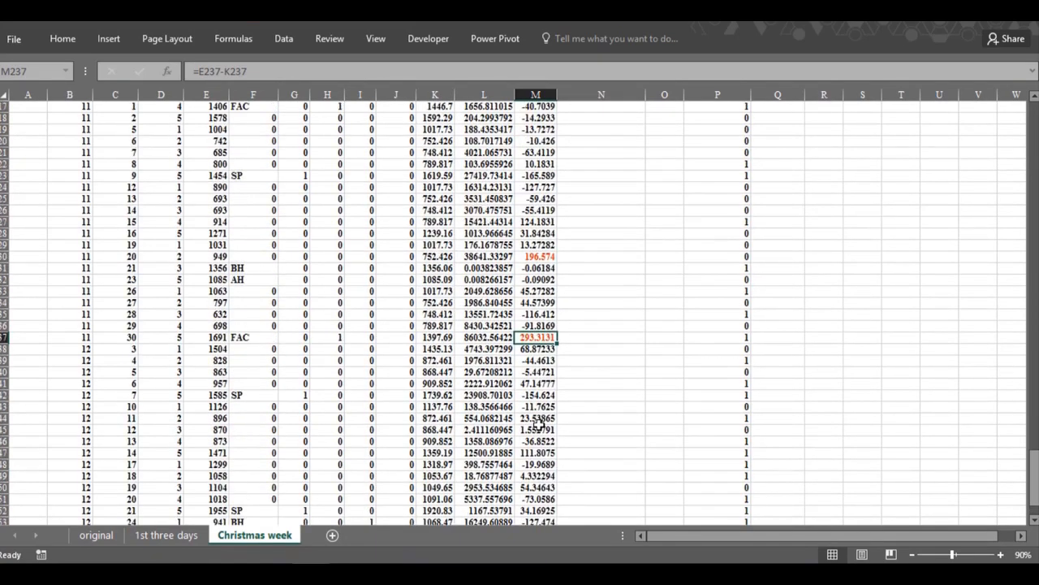
{"action": "scroll", "coordinate": [538, 418], "scroll_direction": "up", "scroll_amount": 16}
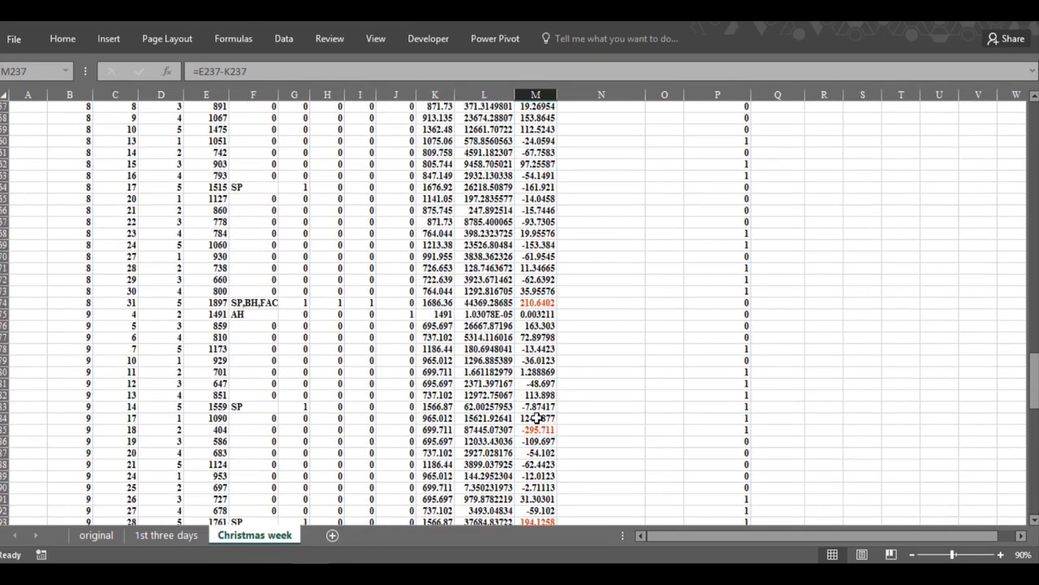
{"action": "left_click_drag", "start_coordinate": [1035, 392], "coordinate": [1032, 140]}
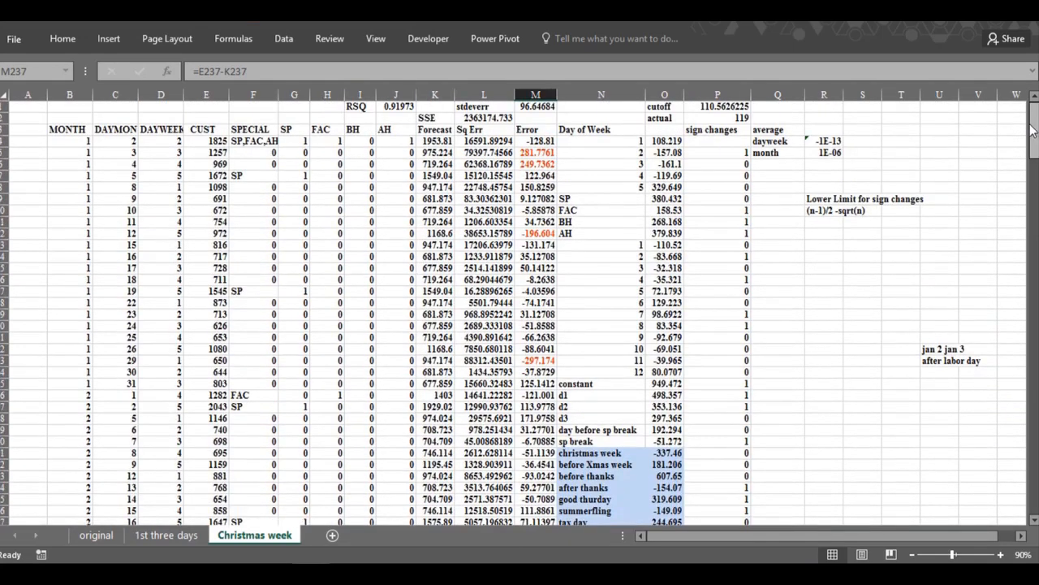
{"action": "left_click", "coordinate": [813, 230]}
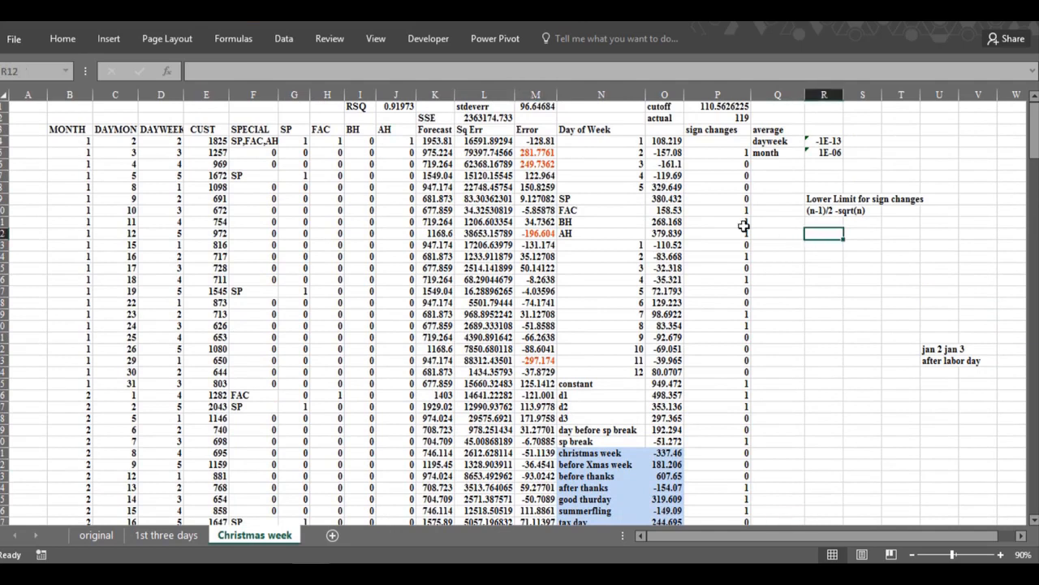
{"action": "left_click", "coordinate": [700, 142]}
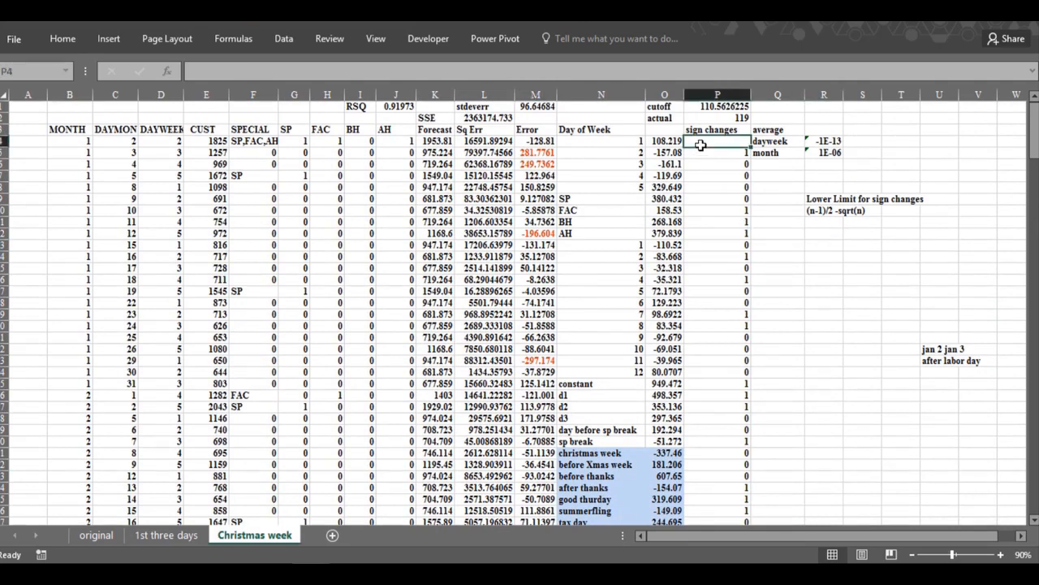
{"action": "left_click", "coordinate": [816, 224]}
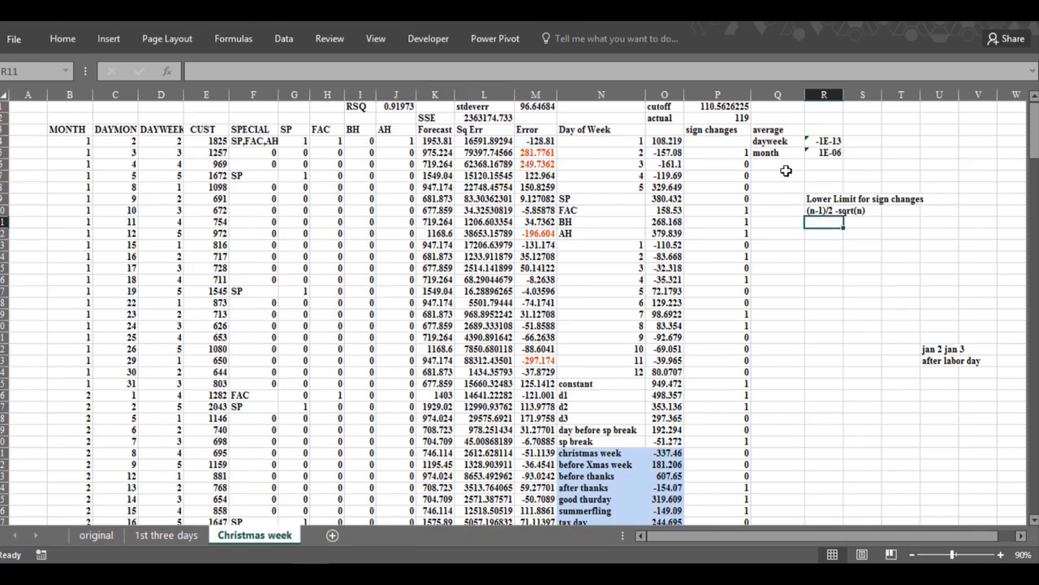
Step: Check the actual sign change total in P2 and the IF formulas that flag sign changes in P5 and P7
{"action": "left_click", "coordinate": [713, 118]}
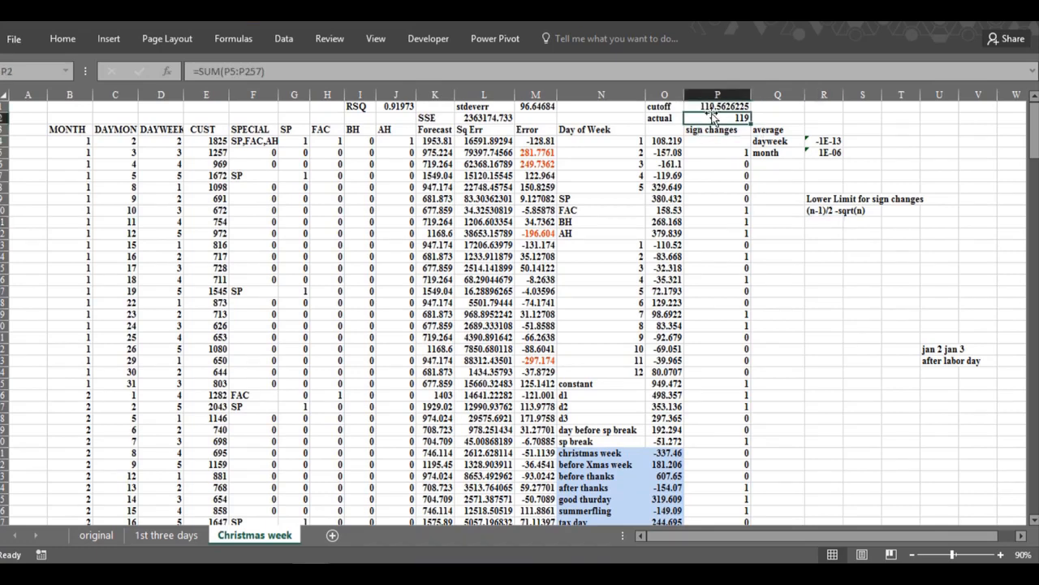
{"action": "left_click", "coordinate": [709, 156]}
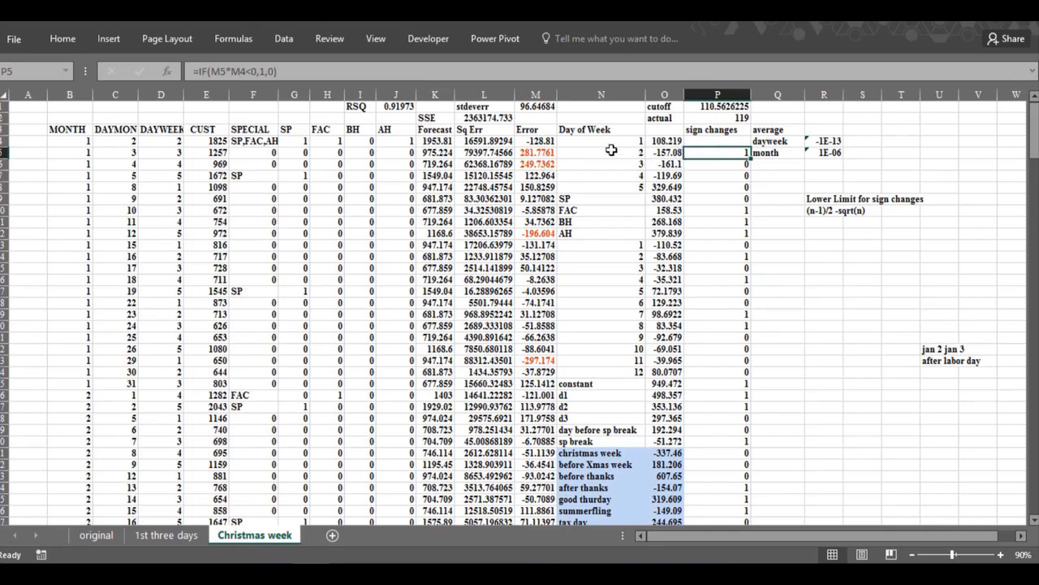
{"action": "left_click", "coordinate": [723, 168]}
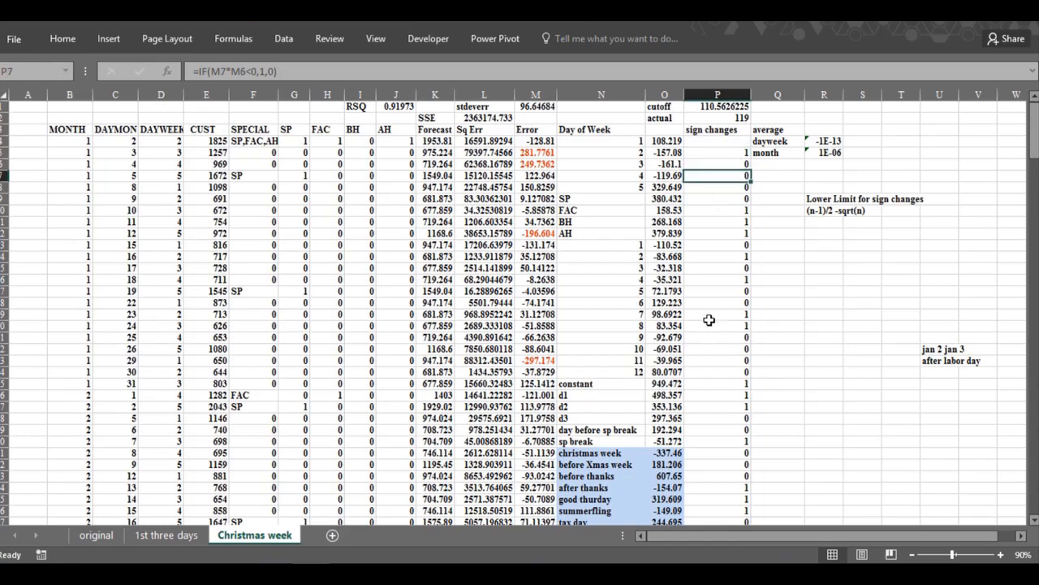
Step: Review the sign change flags in column P against the errors from January through December, and return to the start of the sheet
{"action": "scroll", "coordinate": [707, 328], "scroll_direction": "down", "scroll_amount": 7}
{"action": "scroll", "coordinate": [707, 328], "scroll_direction": "down", "scroll_amount": 12}
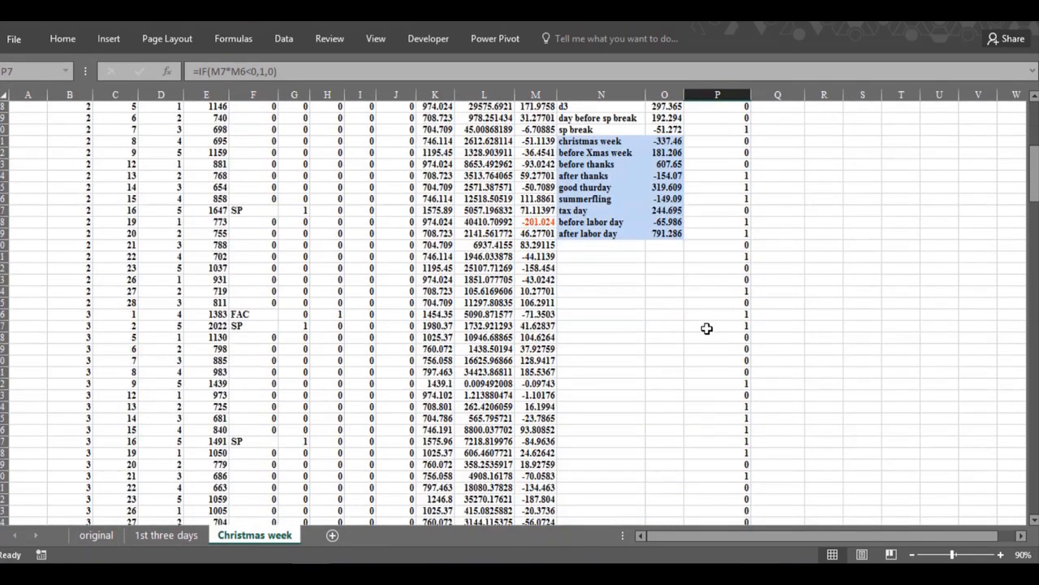
{"action": "scroll", "coordinate": [707, 328], "scroll_direction": "down", "scroll_amount": 20}
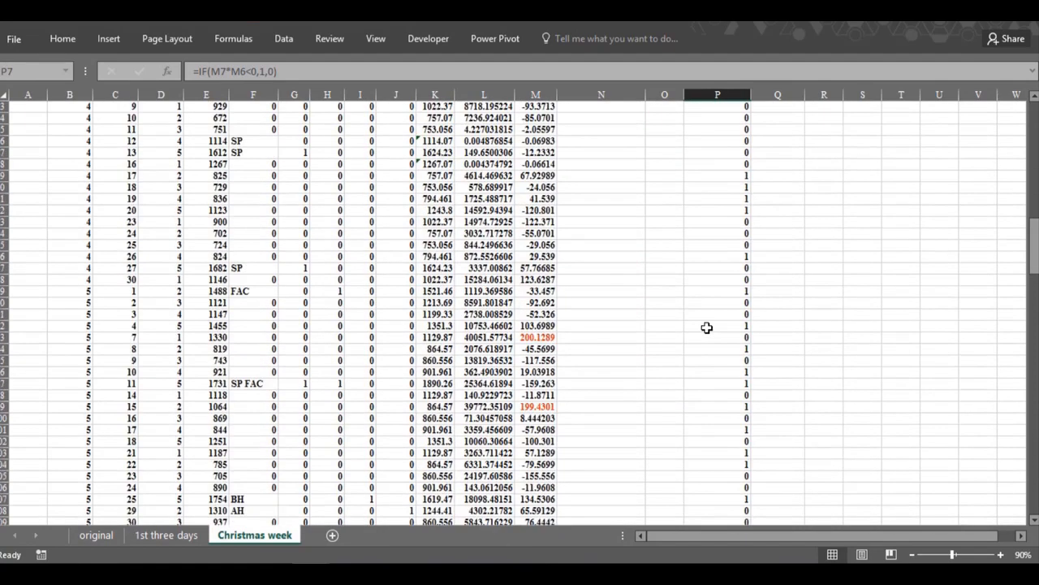
{"action": "scroll", "coordinate": [707, 326], "scroll_direction": "down", "scroll_amount": 5}
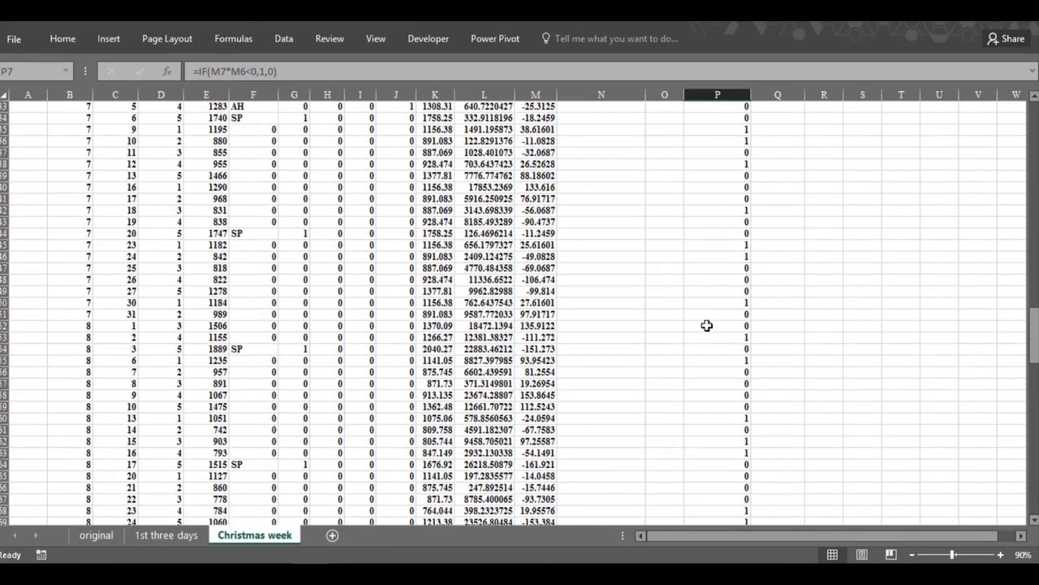
{"action": "scroll", "coordinate": [708, 322], "scroll_direction": "up", "scroll_amount": 2}
{"action": "scroll", "coordinate": [707, 322], "scroll_direction": "down", "scroll_amount": 5}
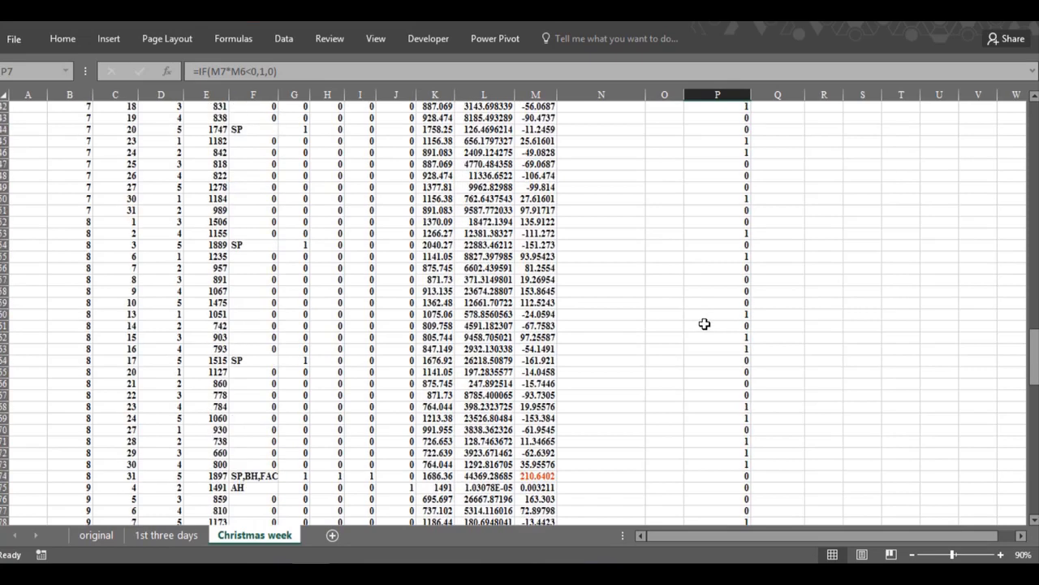
{"action": "scroll", "coordinate": [705, 324], "scroll_direction": "down", "scroll_amount": 8}
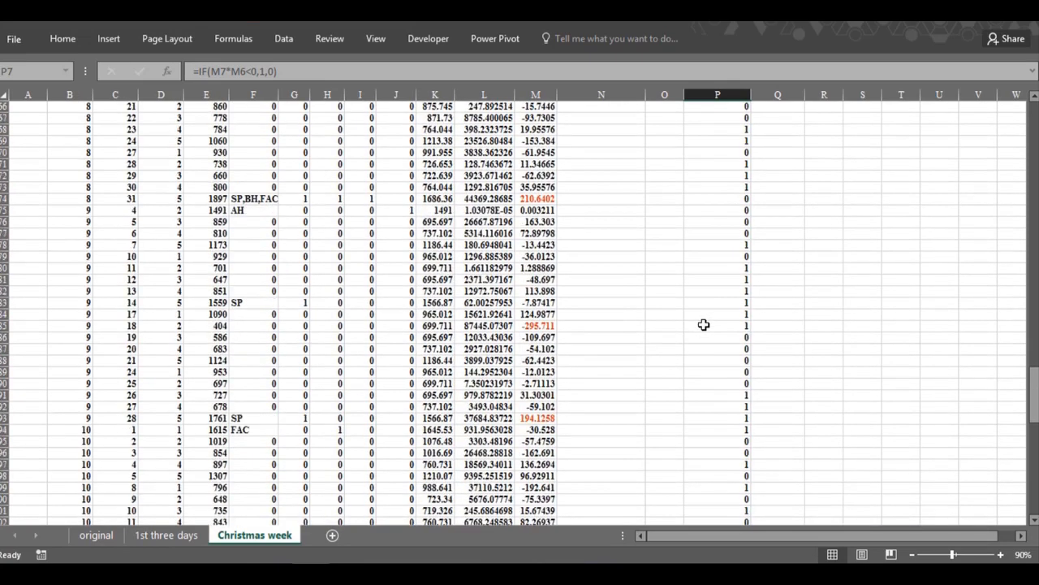
{"action": "scroll", "coordinate": [719, 349], "scroll_direction": "down", "scroll_amount": 5}
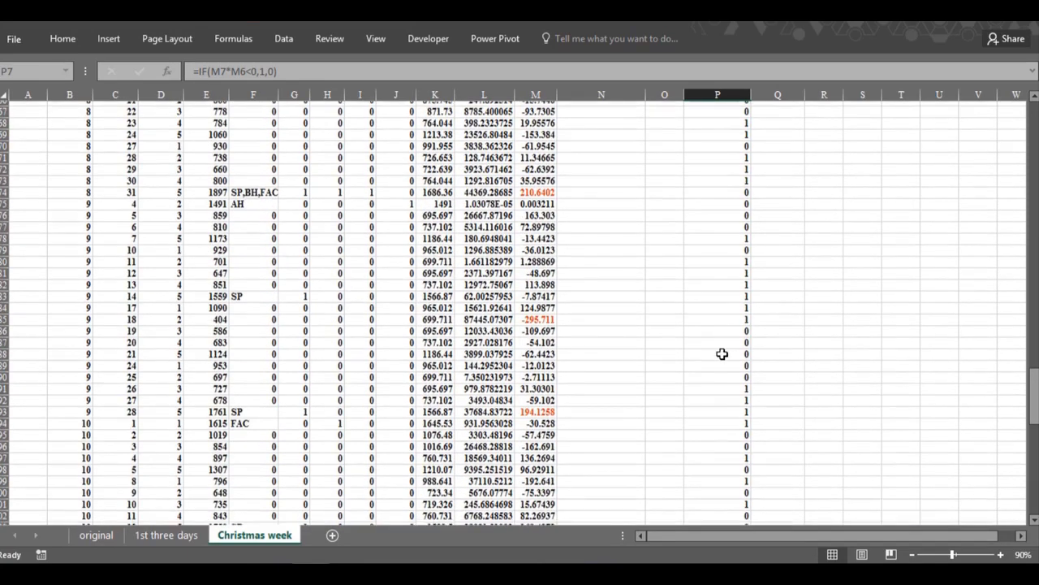
{"action": "scroll", "coordinate": [719, 356], "scroll_direction": "down", "scroll_amount": 18}
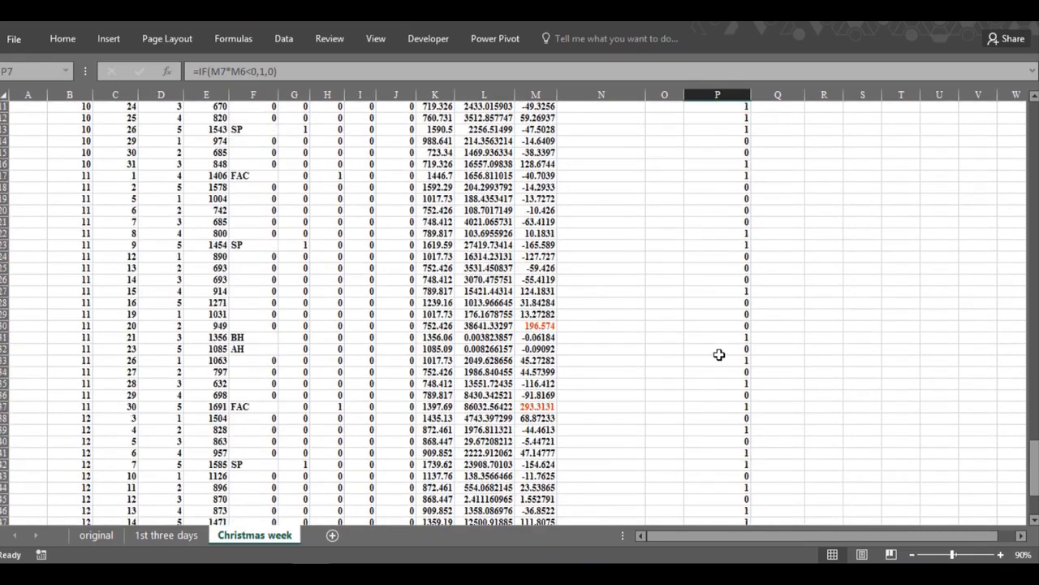
{"action": "scroll", "coordinate": [719, 351], "scroll_direction": "up", "scroll_amount": 11}
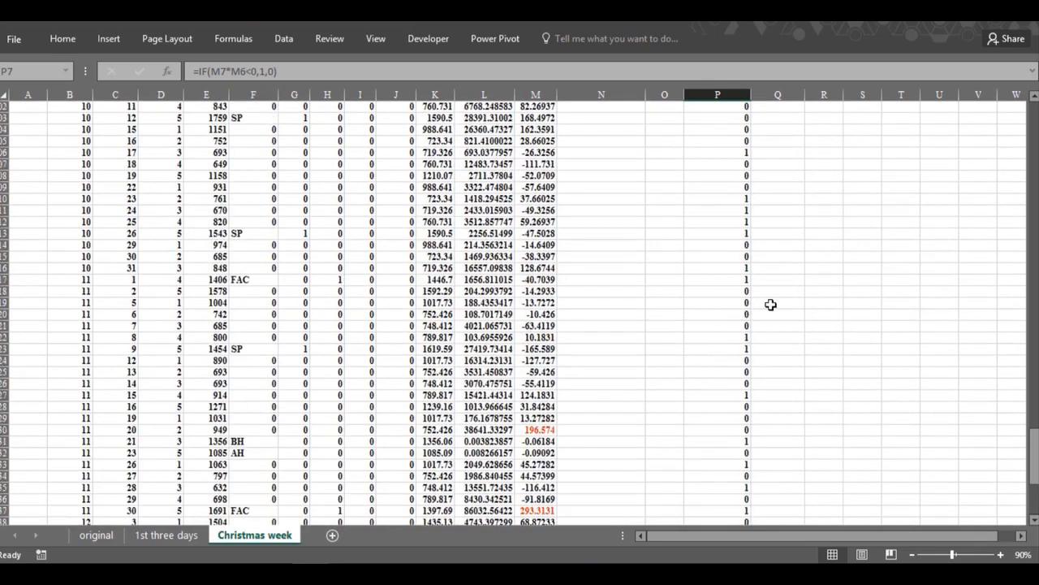
{"action": "left_click_drag", "start_coordinate": [1035, 450], "coordinate": [1036, 110]}
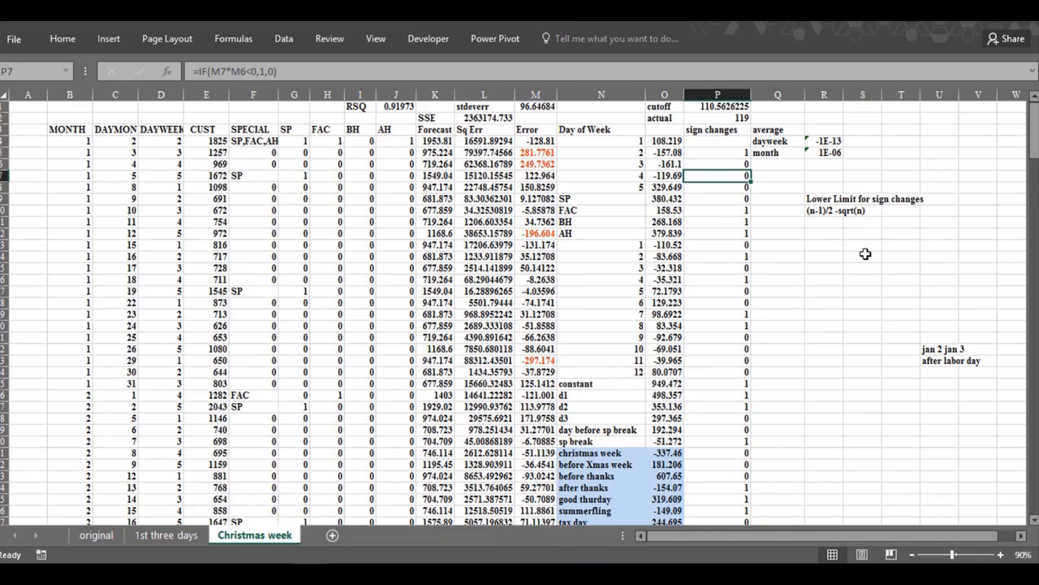
Step: Inspect the highlighted special-day coefficients in column O, including Christmas week, before Xmas week, before thanks, summerfling and after labor day
{"action": "left_click", "coordinate": [659, 453]}
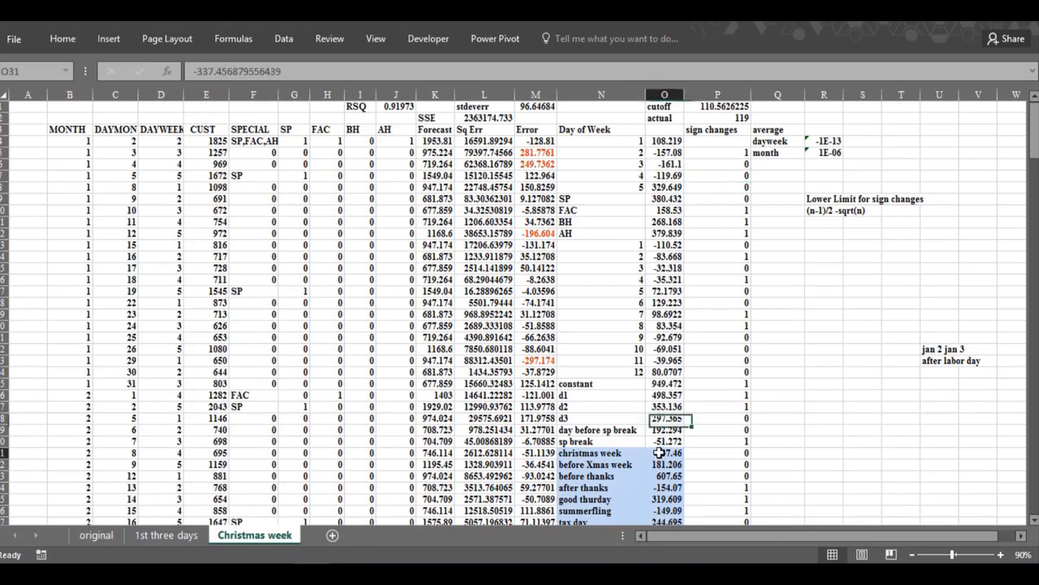
{"action": "left_click", "coordinate": [635, 456]}
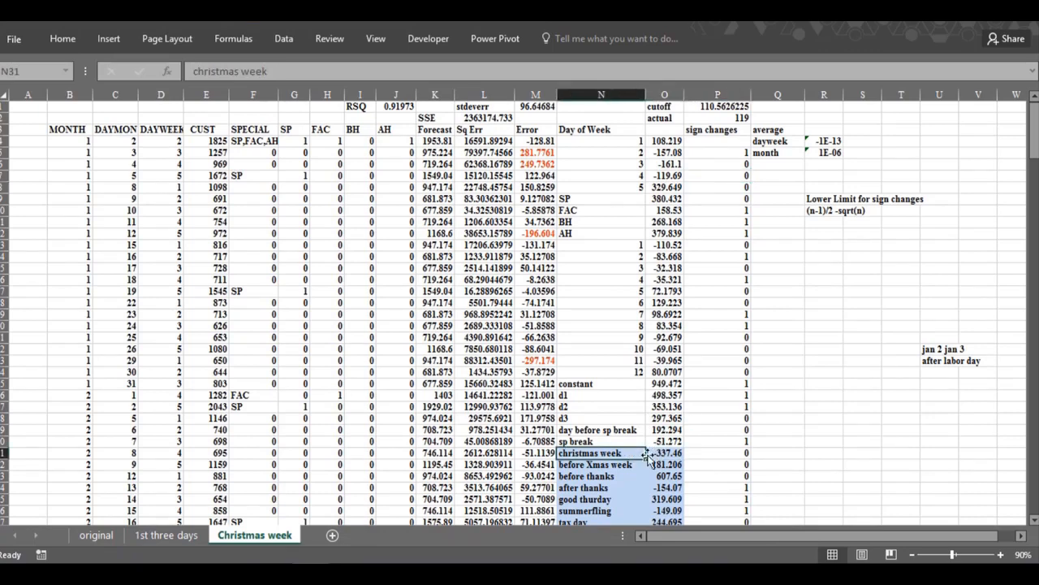
{"action": "left_click", "coordinate": [662, 455]}
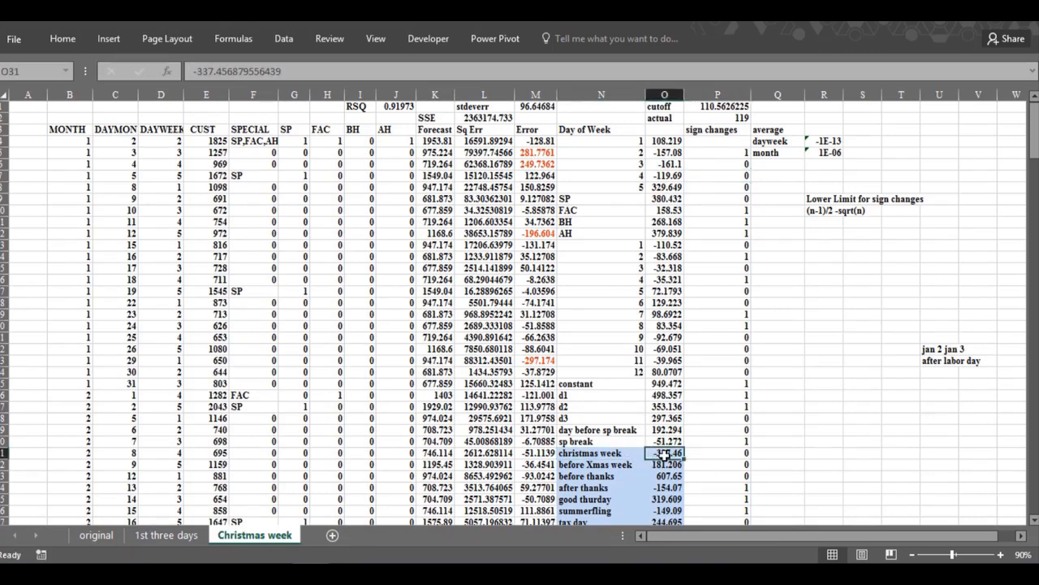
{"action": "left_click", "coordinate": [636, 443]}
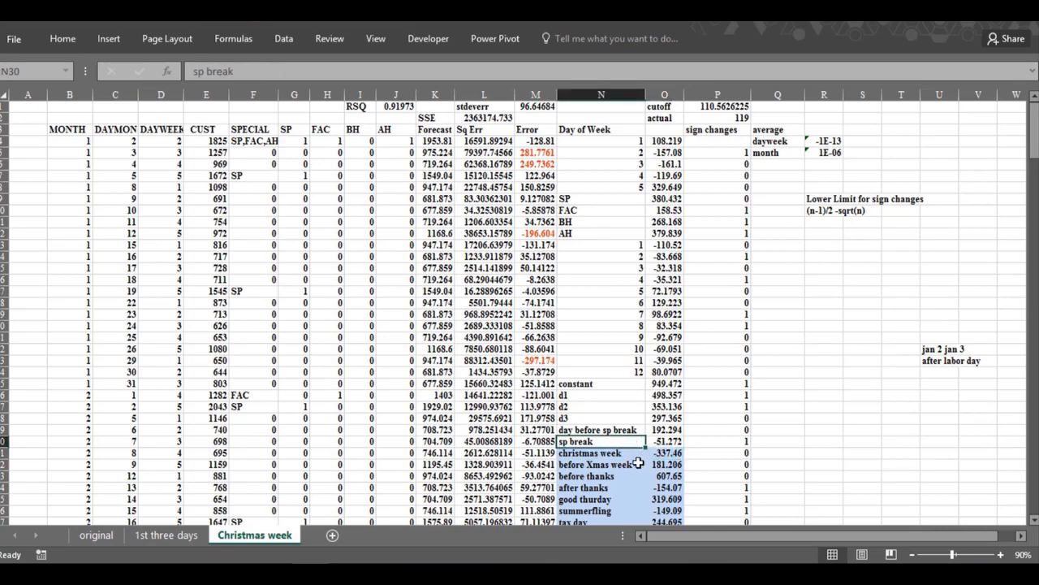
{"action": "left_click", "coordinate": [659, 464]}
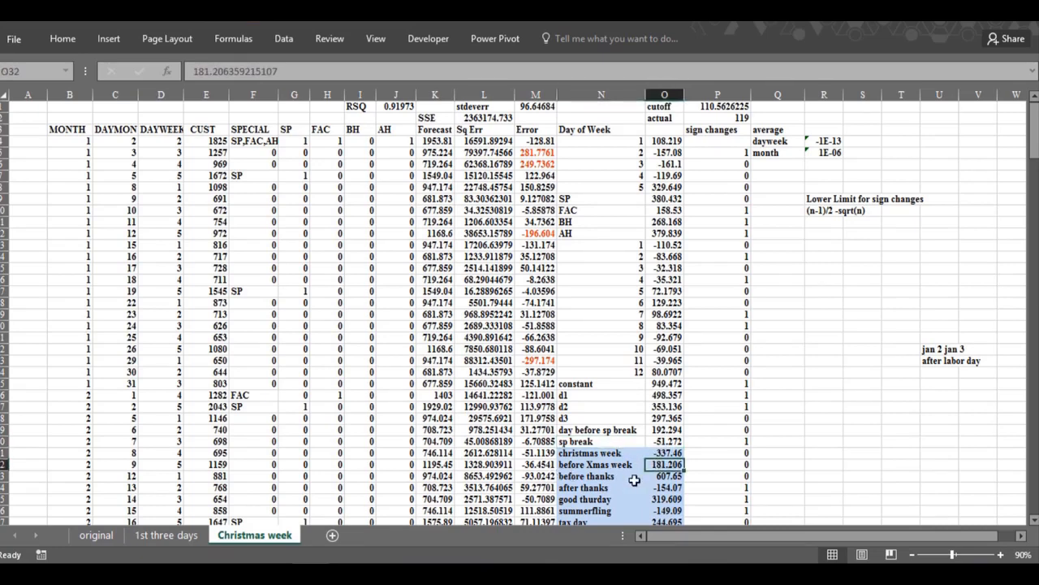
{"action": "left_click", "coordinate": [655, 476]}
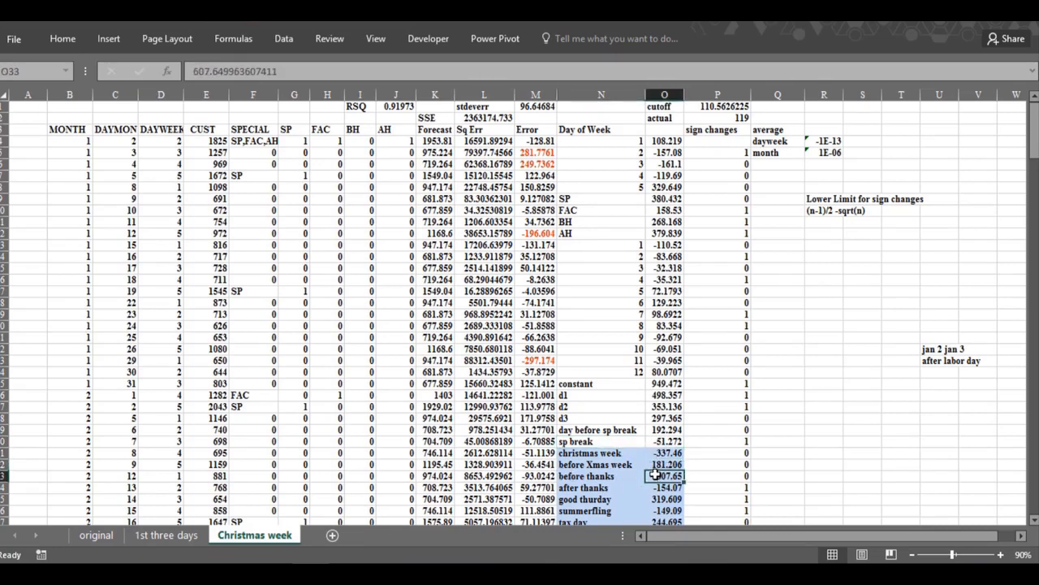
{"action": "scroll", "coordinate": [654, 476], "scroll_direction": "down", "scroll_amount": 1}
{"action": "left_click", "coordinate": [660, 476]}
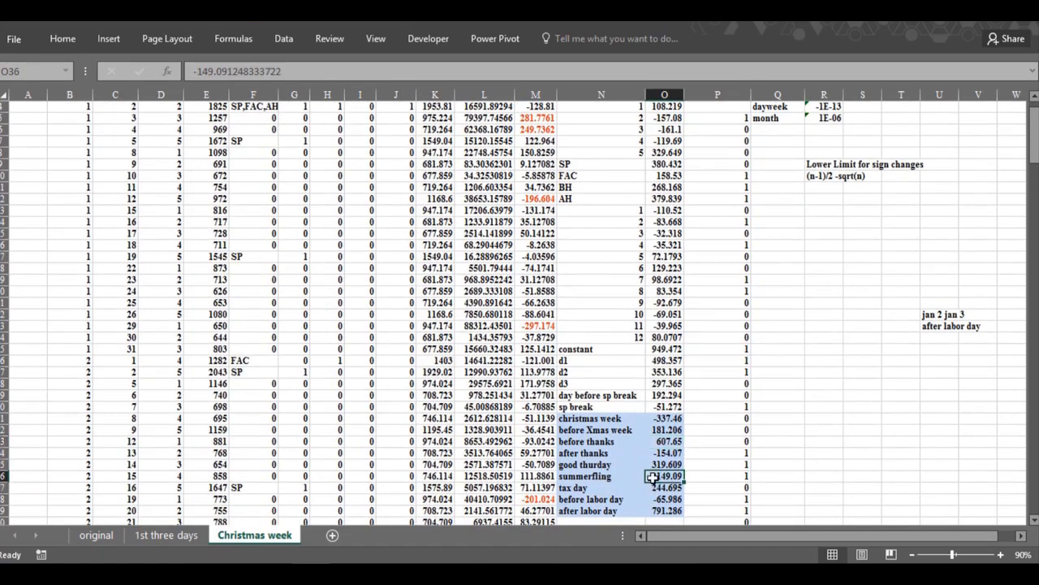
{"action": "left_click", "coordinate": [658, 511]}
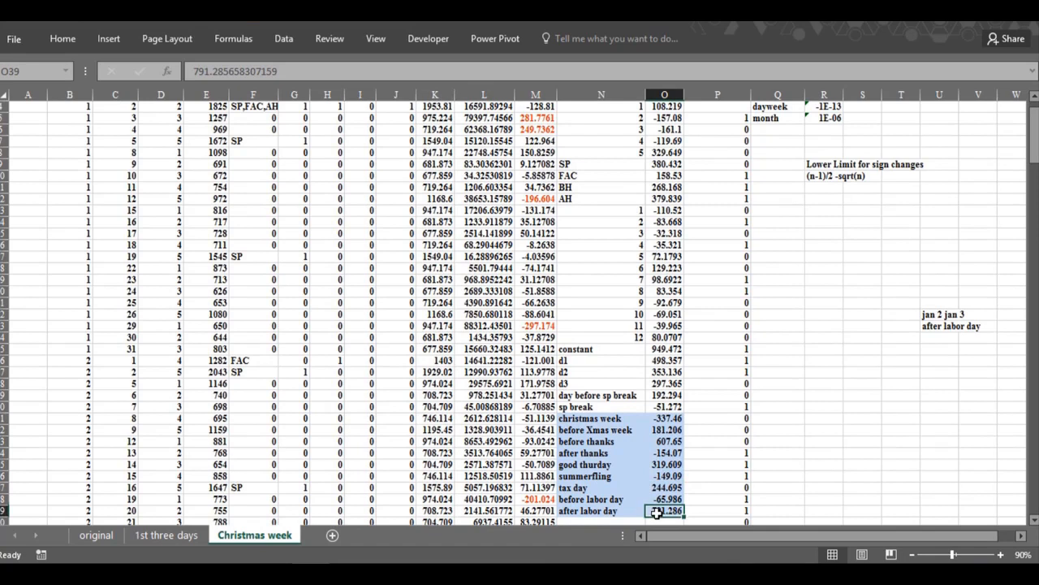
Step: Inspect the coefficients for spring break, the day before spring break, and the first three days d1 to d3
{"action": "left_click", "coordinate": [663, 406]}
{"action": "left_click", "coordinate": [665, 394]}
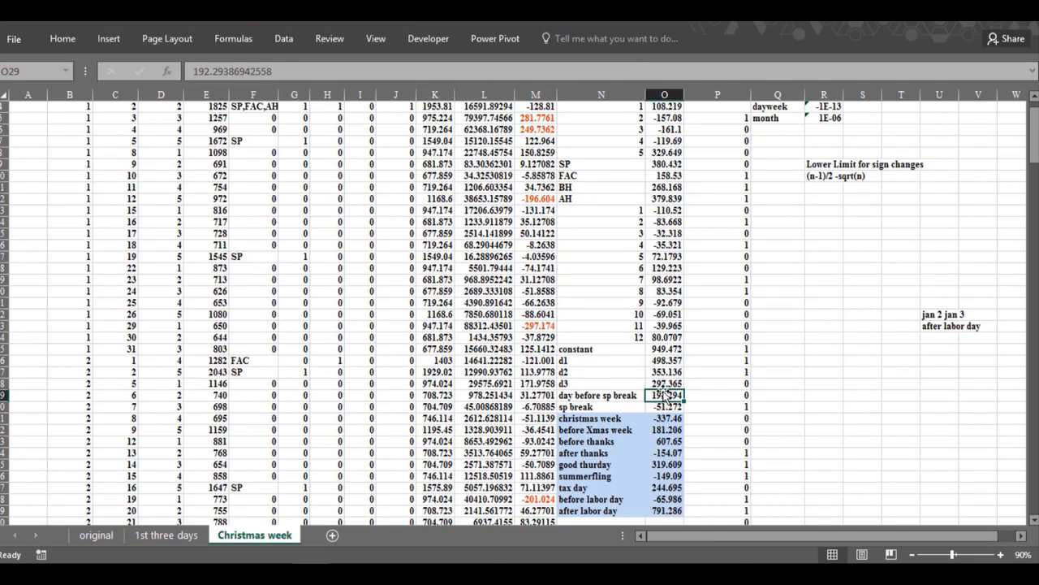
{"action": "left_click", "coordinate": [659, 383]}
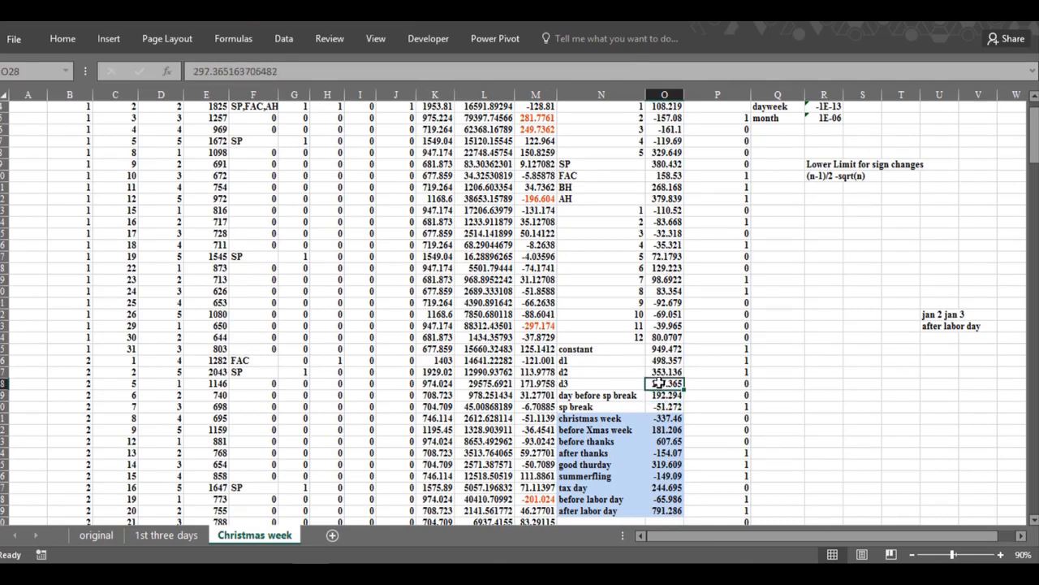
{"action": "left_click", "coordinate": [656, 362]}
{"action": "left_click", "coordinate": [655, 381]}
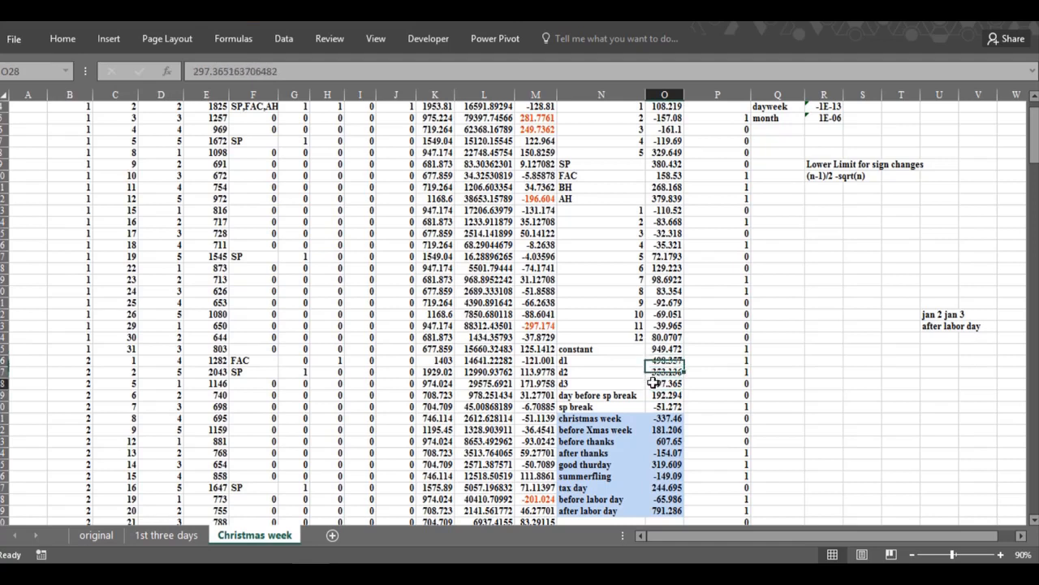
Step: Check the SP, FAC and BH coefficients in O9 to O11
{"action": "left_click", "coordinate": [658, 165]}
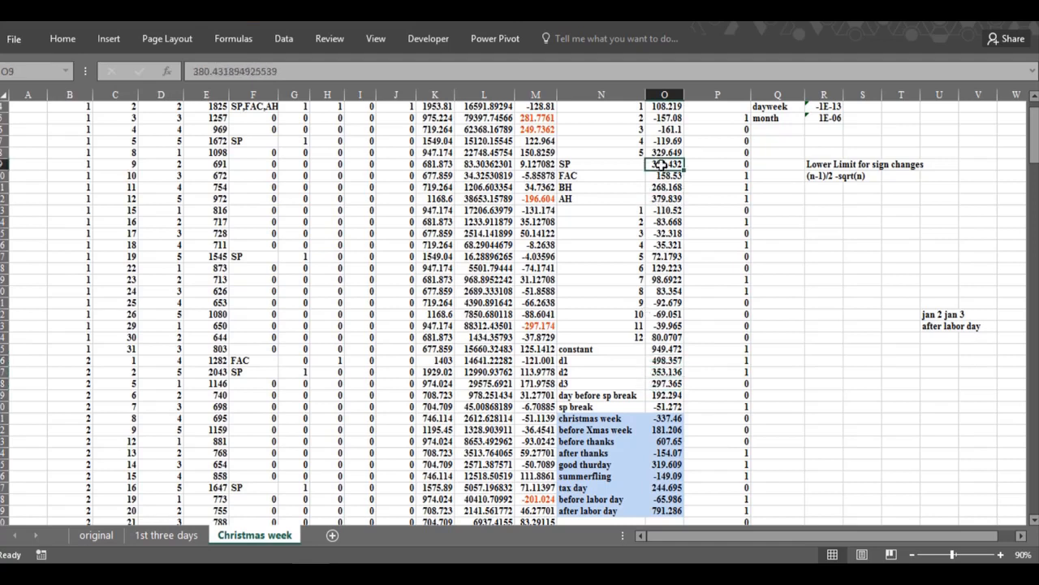
{"action": "left_click", "coordinate": [656, 176]}
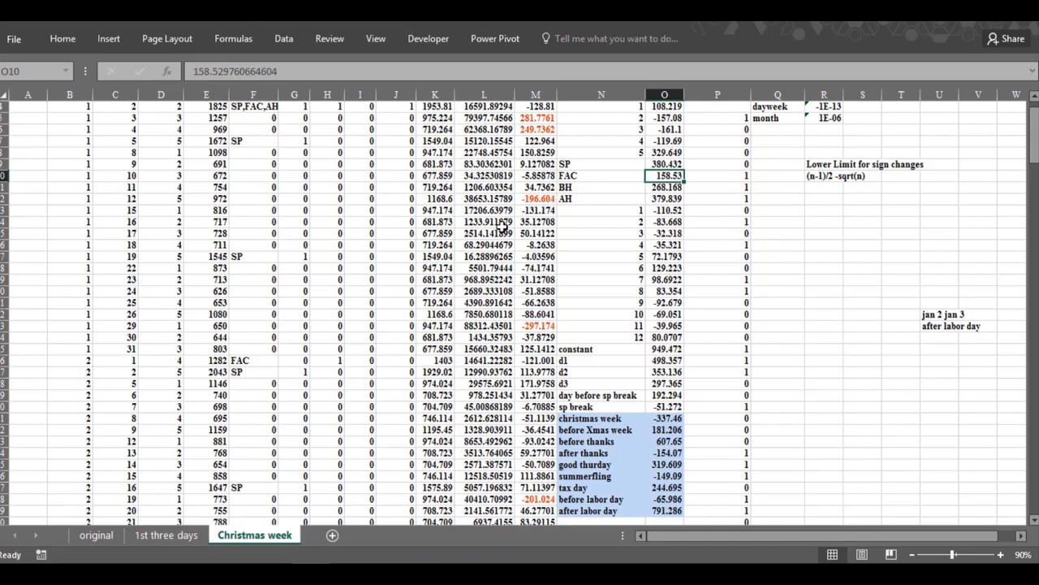
{"action": "left_click", "coordinate": [571, 244]}
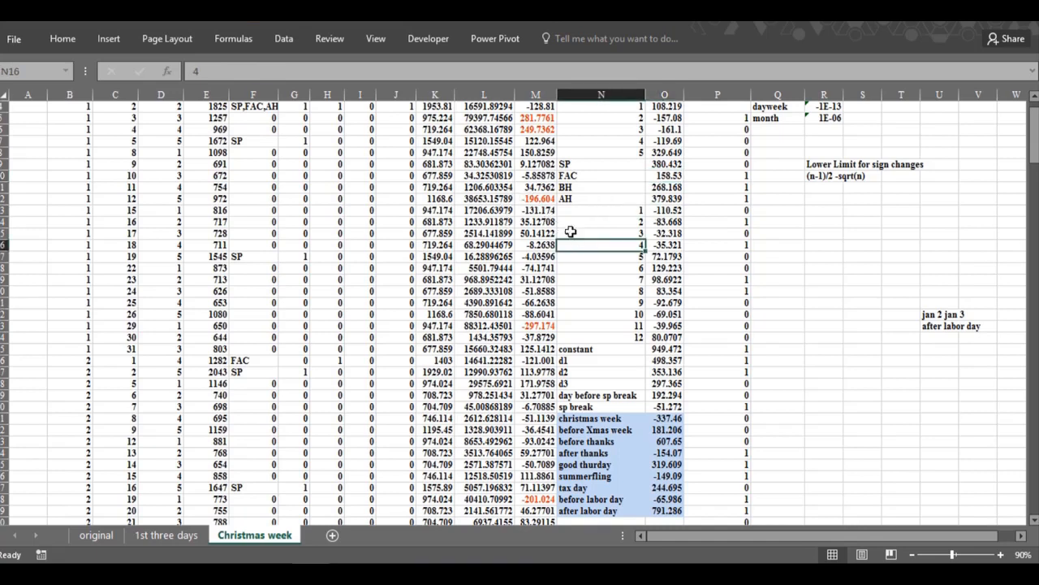
{"action": "left_click", "coordinate": [659, 177]}
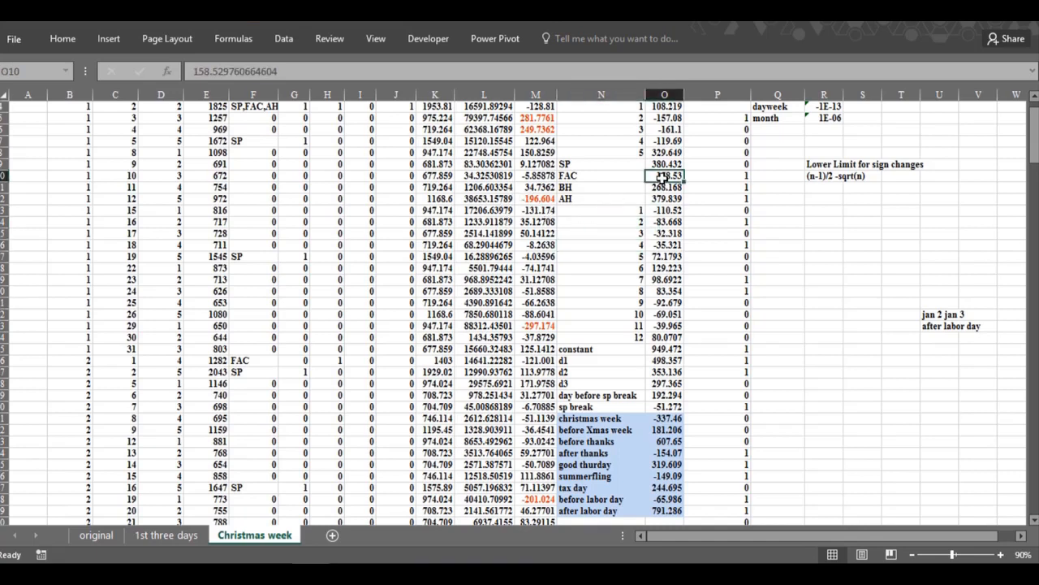
{"action": "left_click", "coordinate": [664, 190]}
{"action": "scroll", "coordinate": [664, 187], "scroll_direction": "up", "scroll_amount": 1}
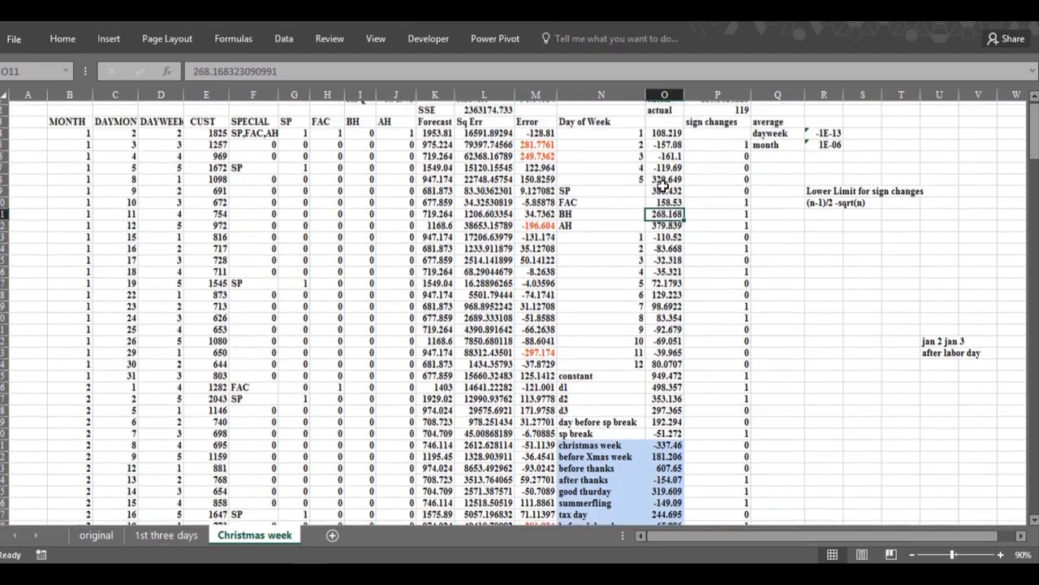
Step: Check the day-of-week coefficients from O4 down and the month coefficients below them, ending on an empty cell
{"action": "left_click", "coordinate": [653, 186]}
{"action": "left_click", "coordinate": [656, 140]}
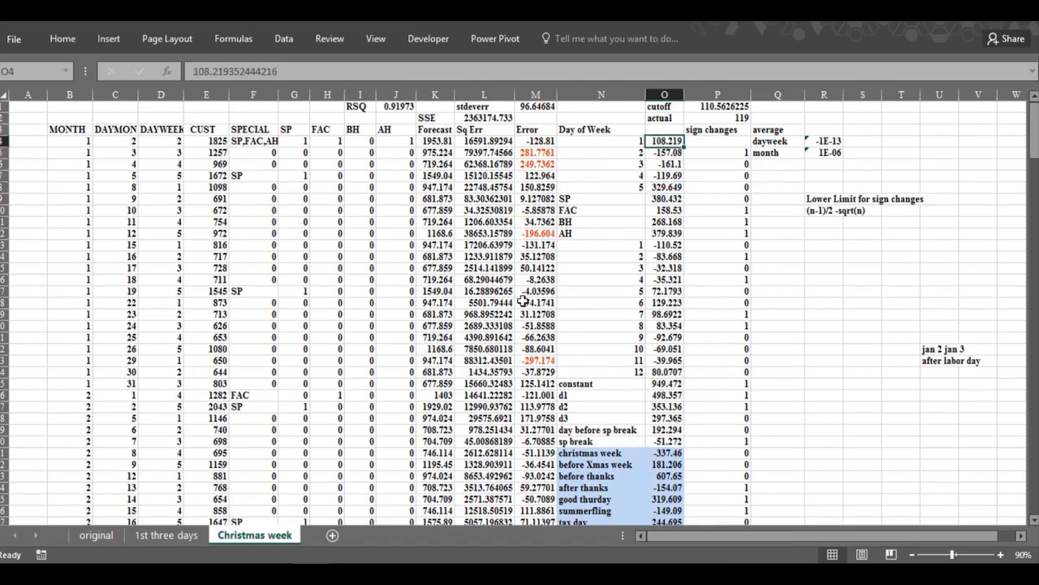
{"action": "left_click", "coordinate": [663, 308]}
{"action": "left_click", "coordinate": [824, 371]}
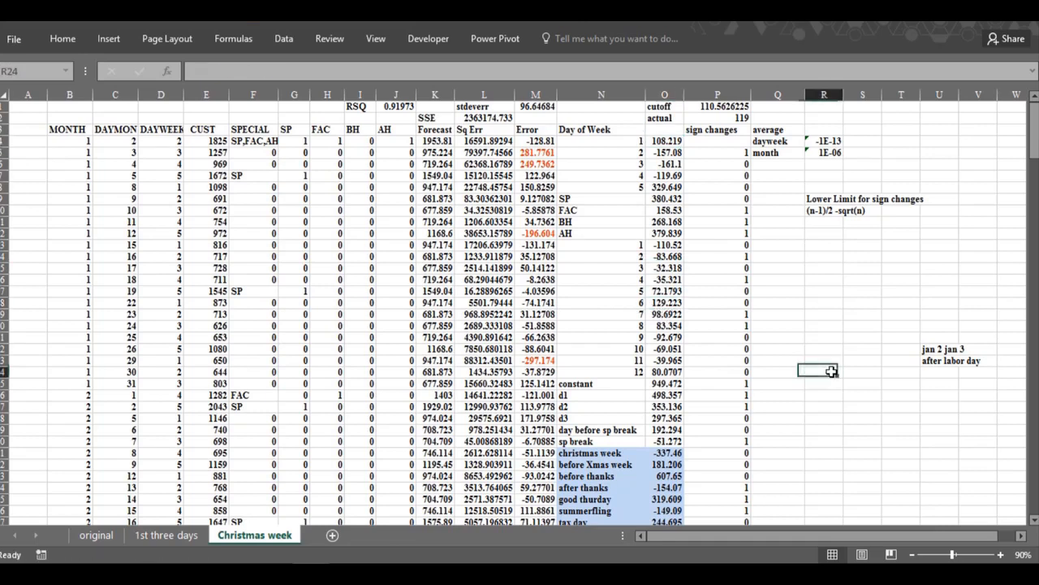